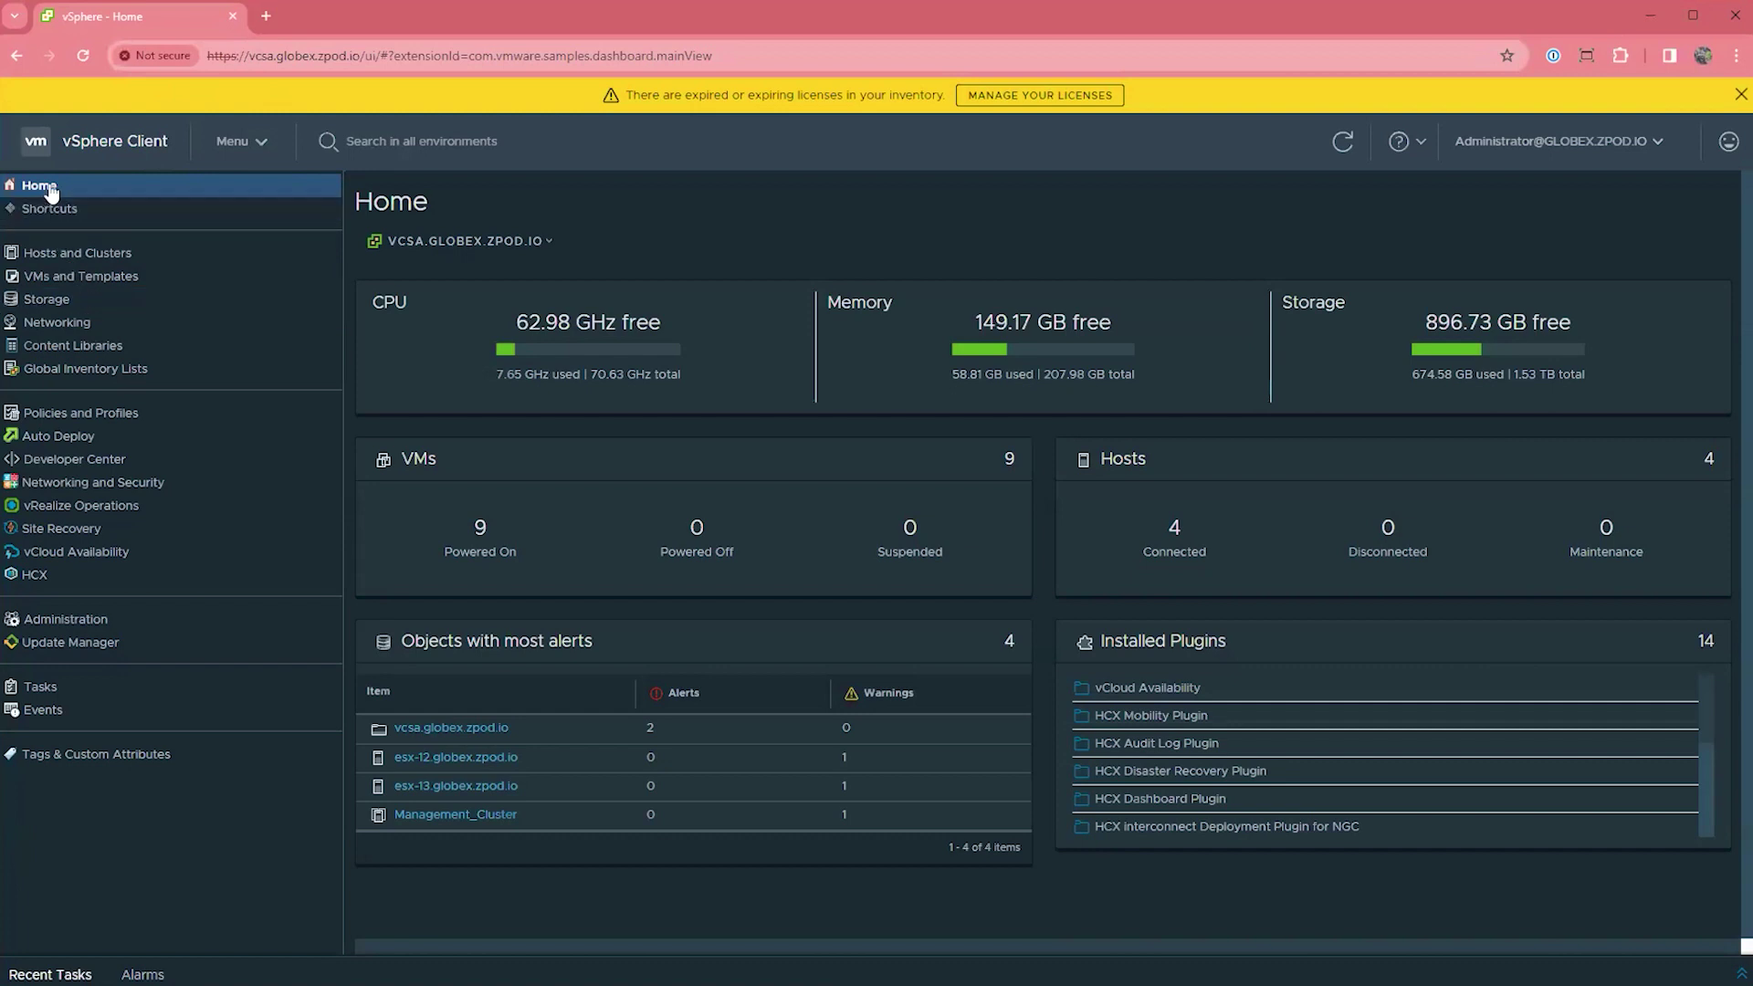
# - Browse the Hosts and Clusters inventory, then view the HCX plugin's site pairings
pyautogui.click(58, 260)
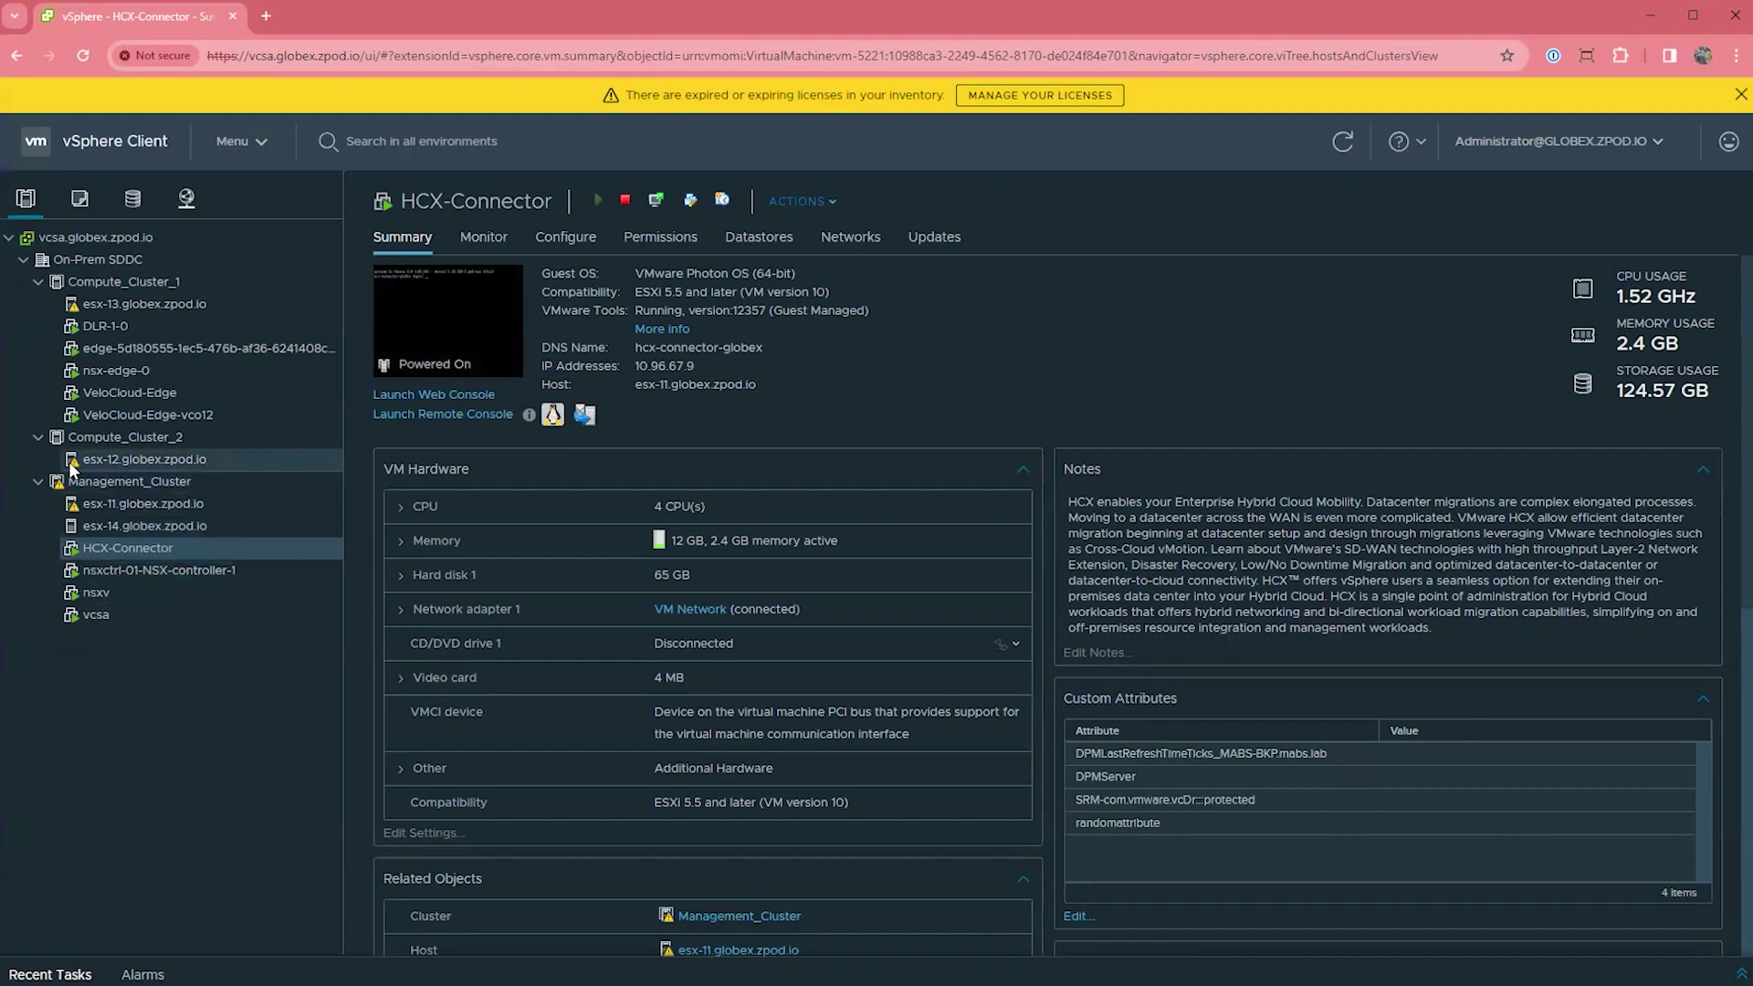
pyautogui.click(114, 140)
pyautogui.click(260, 143)
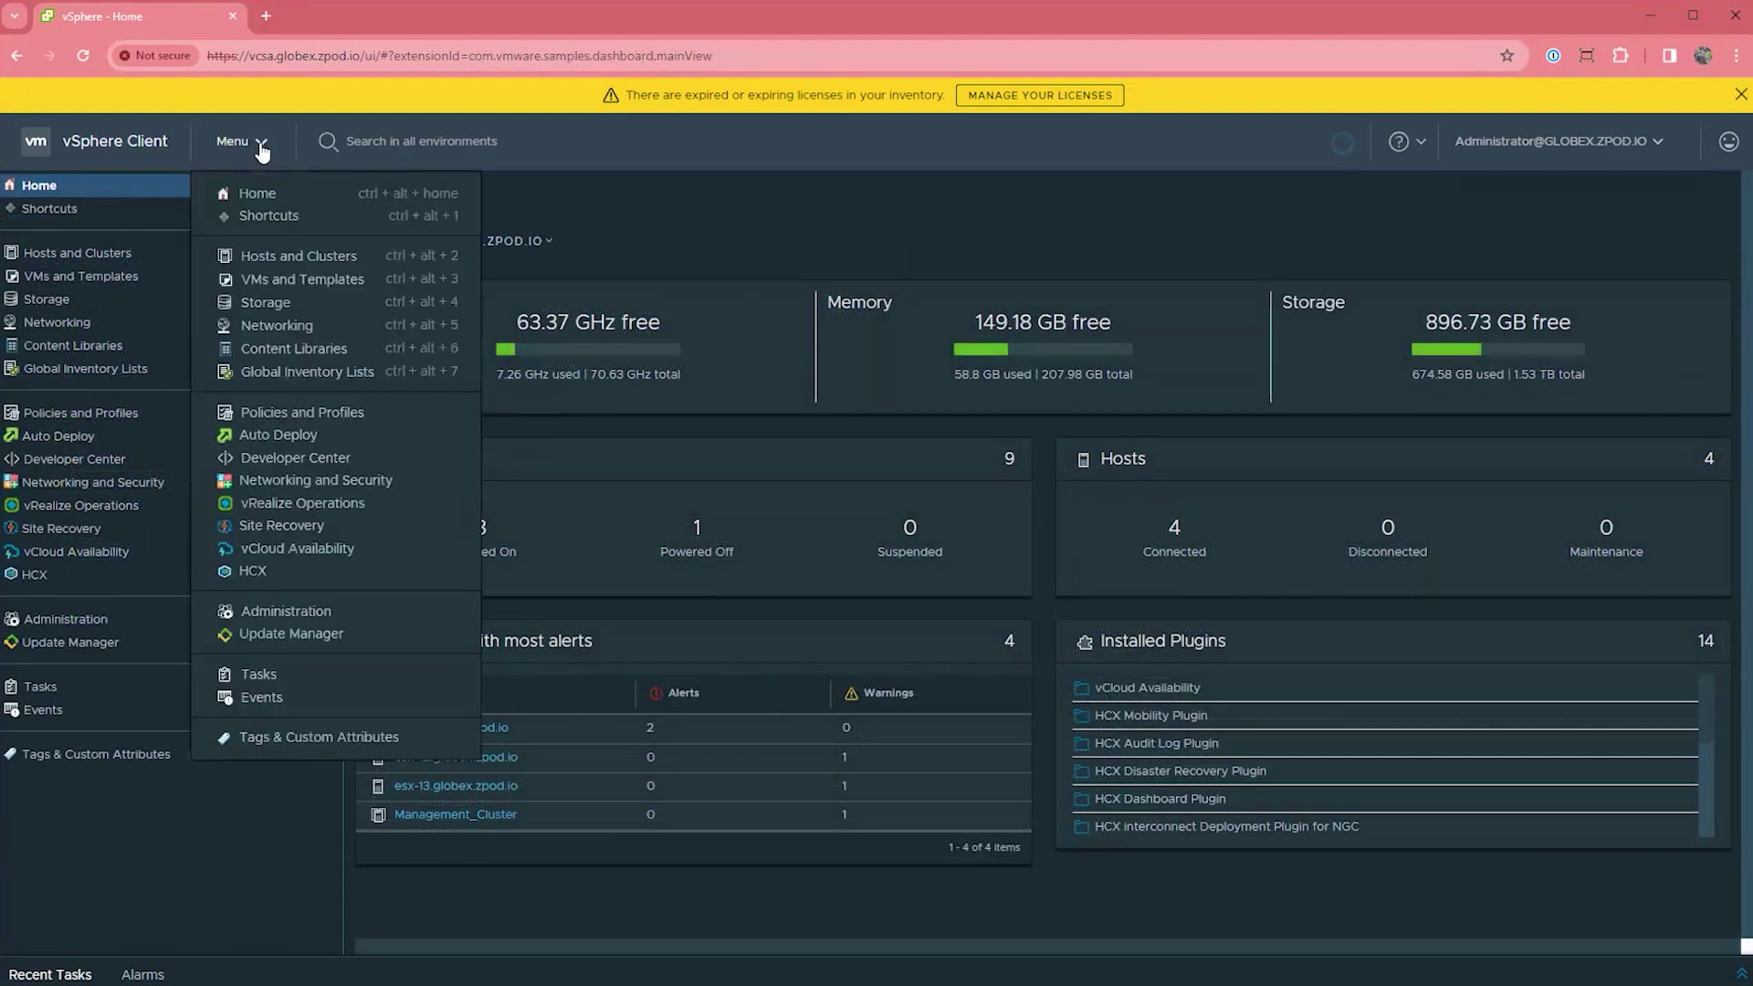
pyautogui.click(271, 577)
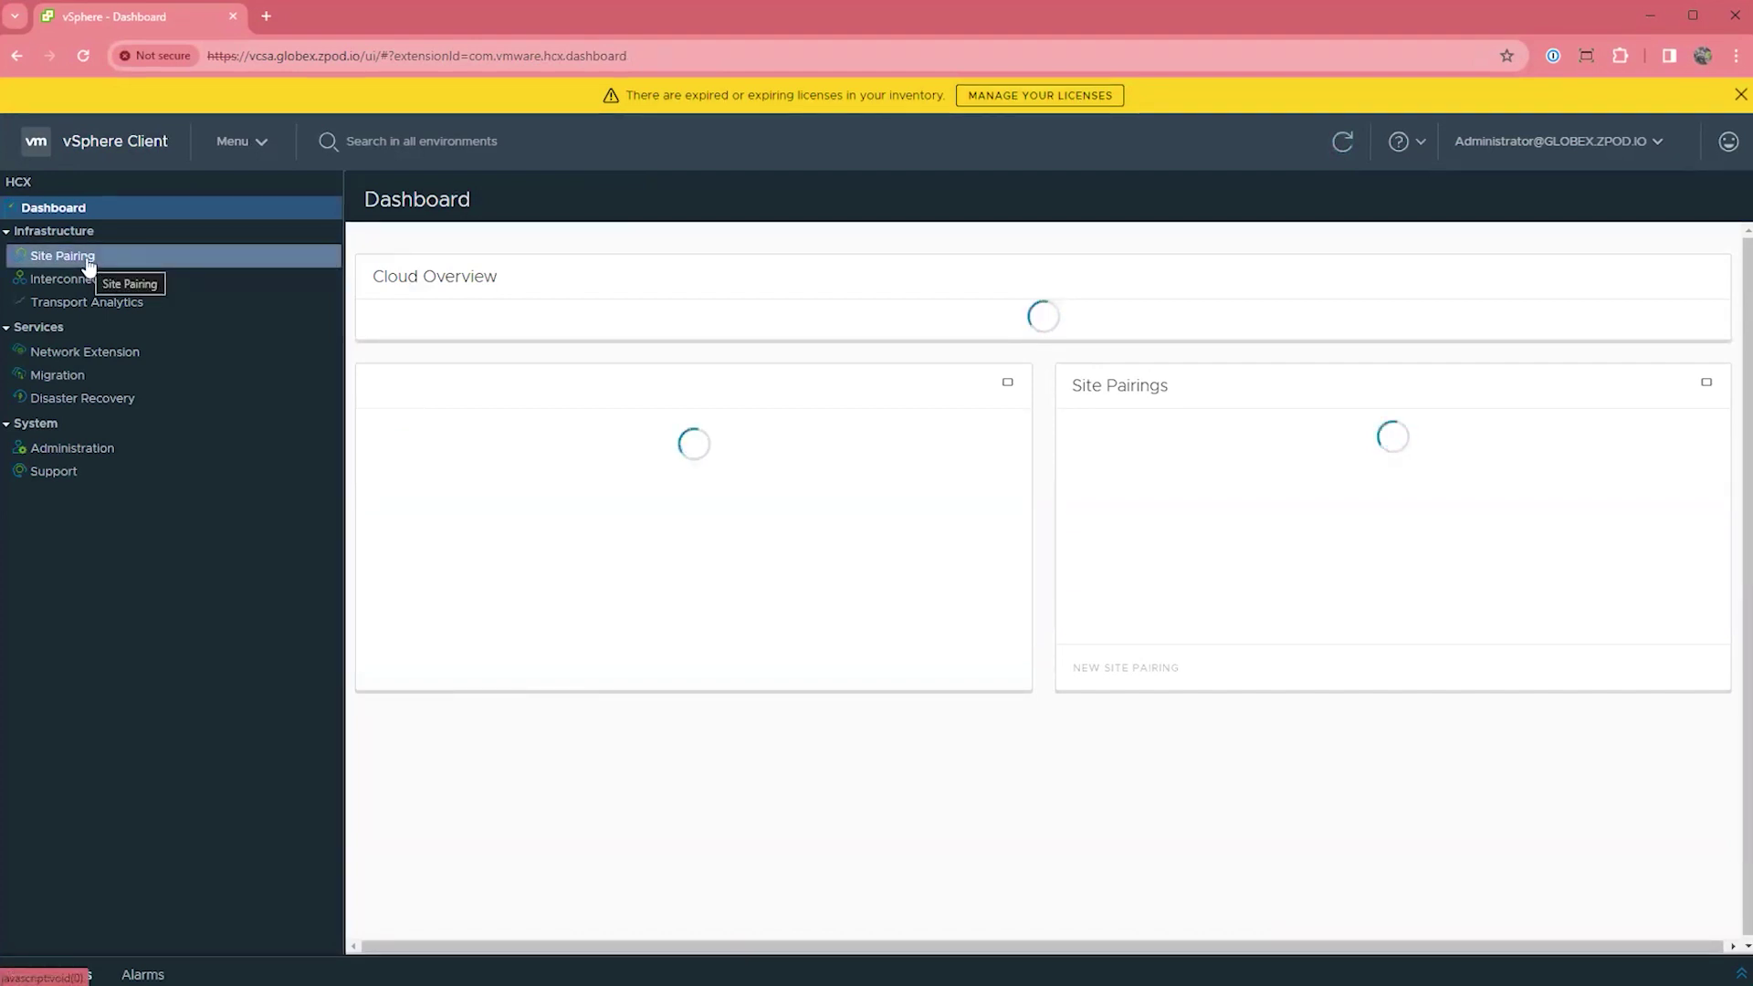
pyautogui.click(89, 266)
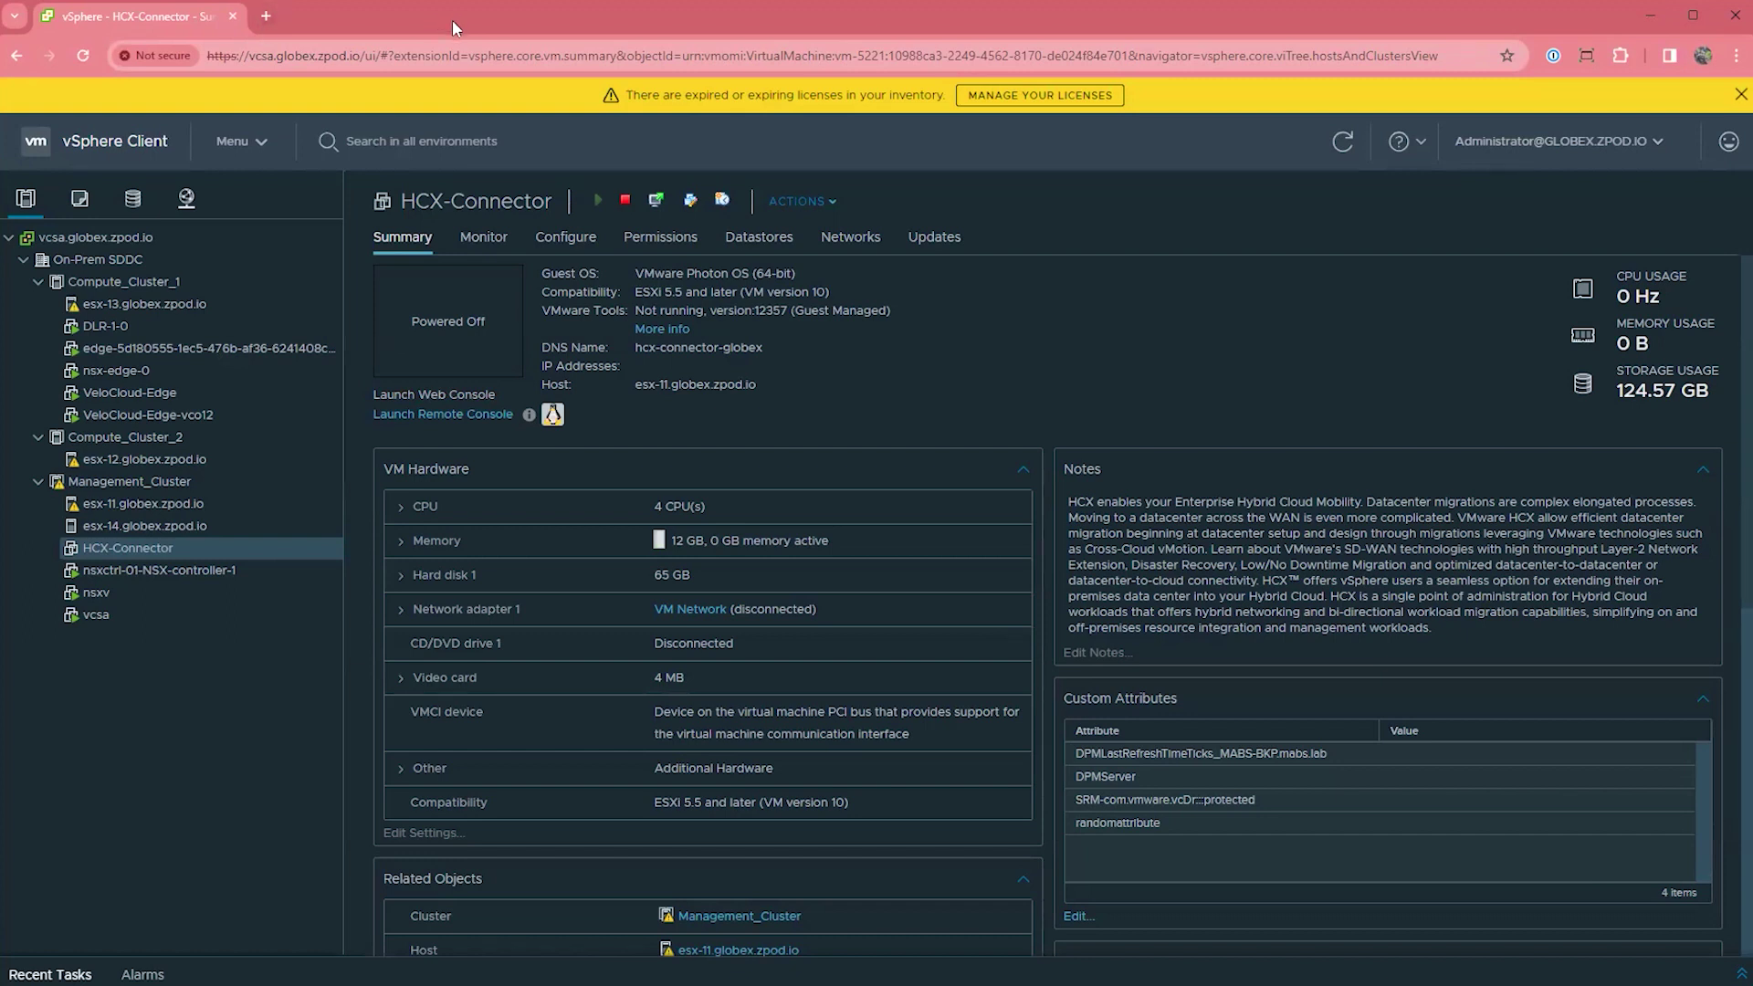
# - Open the SSO Administrators group's member list and go to its second page
pyautogui.click(93, 236)
pyautogui.click(254, 156)
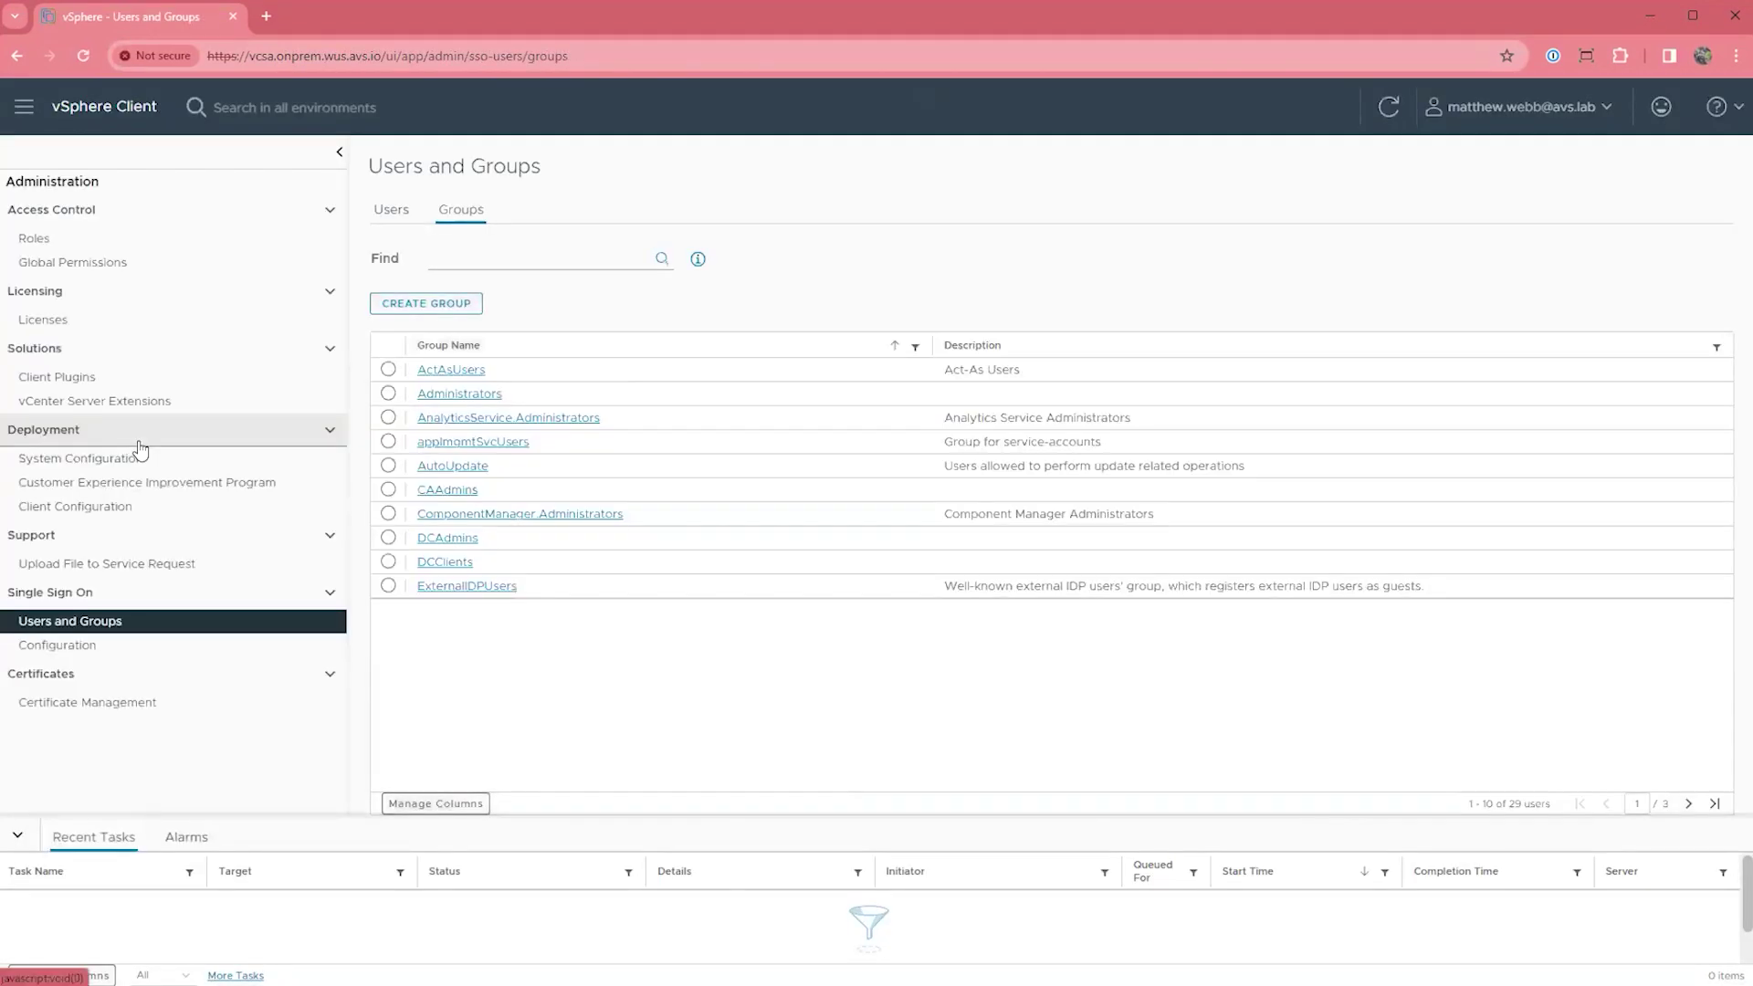
pyautogui.click(434, 395)
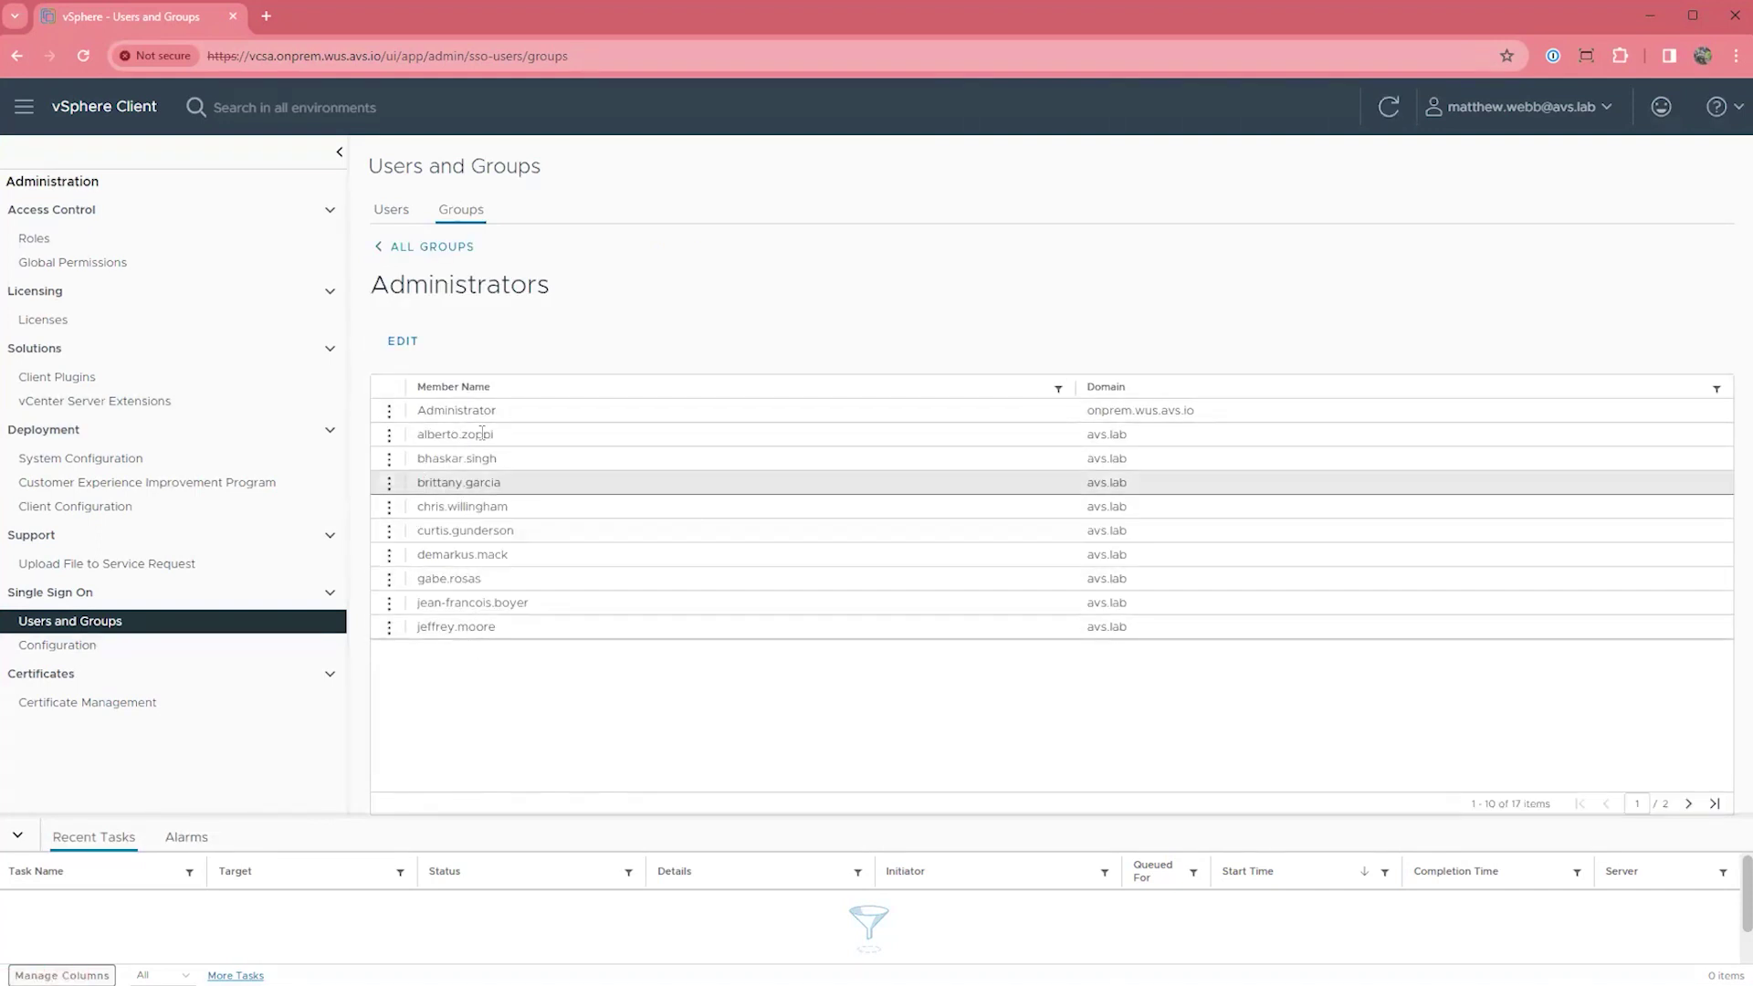
pyautogui.click(1688, 803)
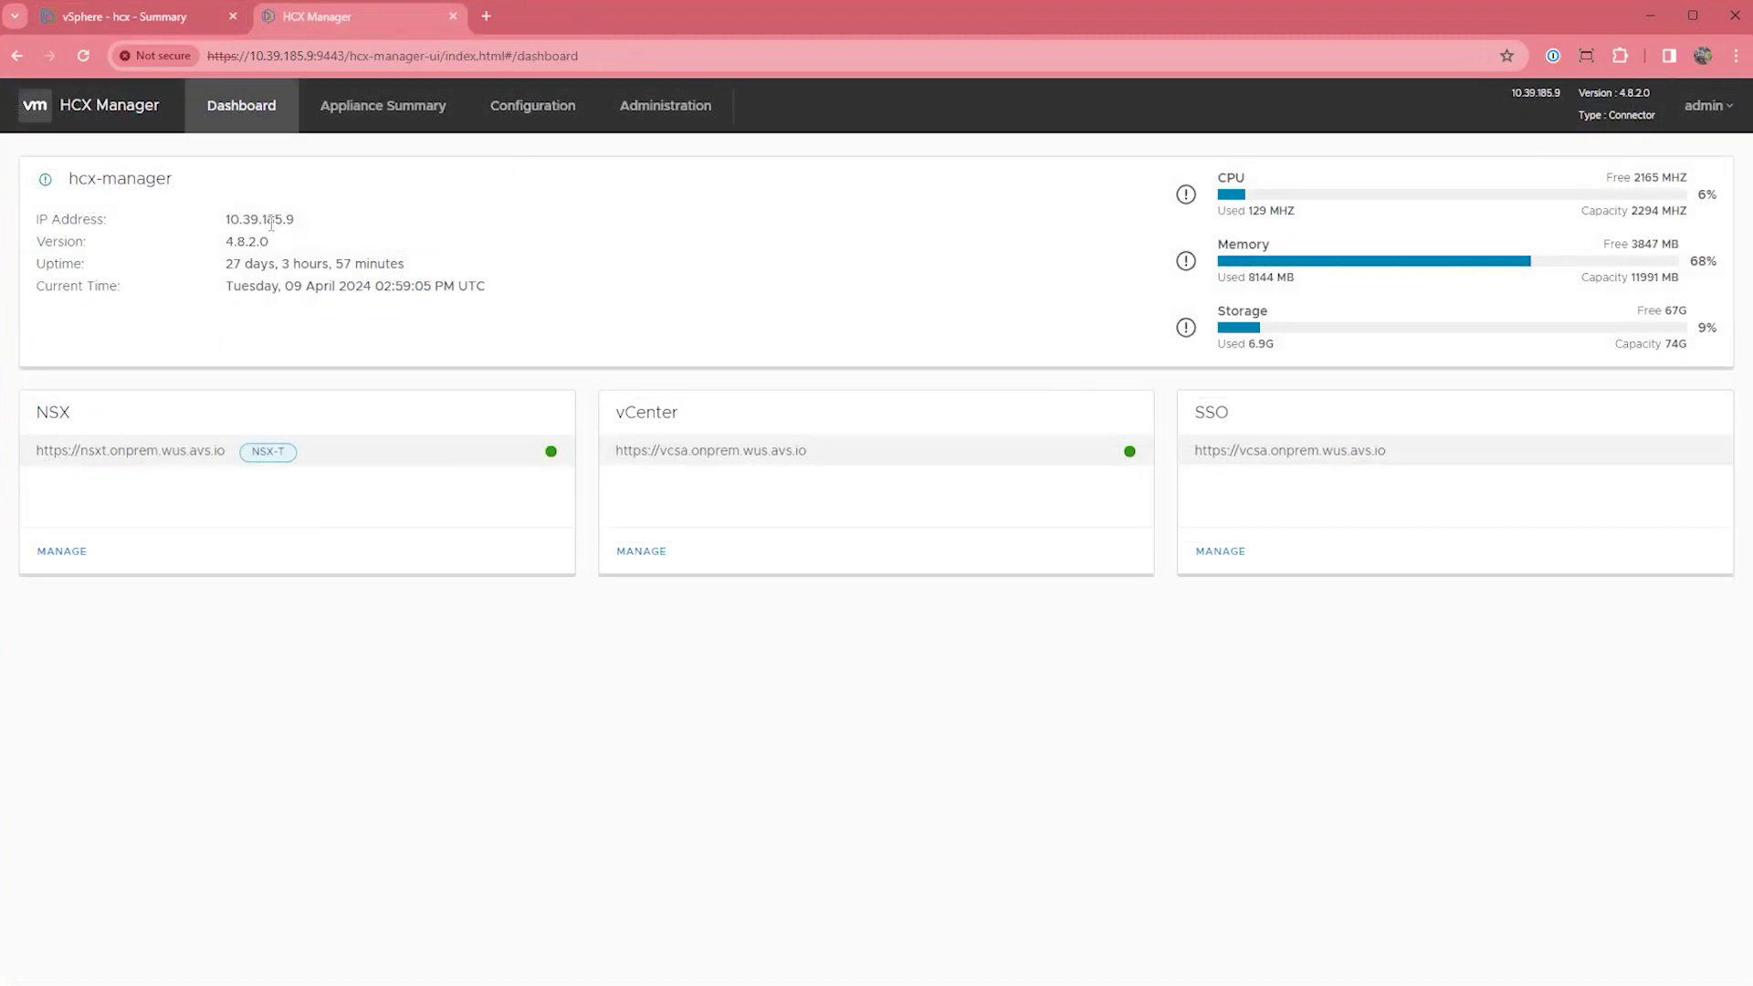
# - Edit the HCX Role Mapping and select the Administrator role's User Groups value
pyautogui.click(532, 109)
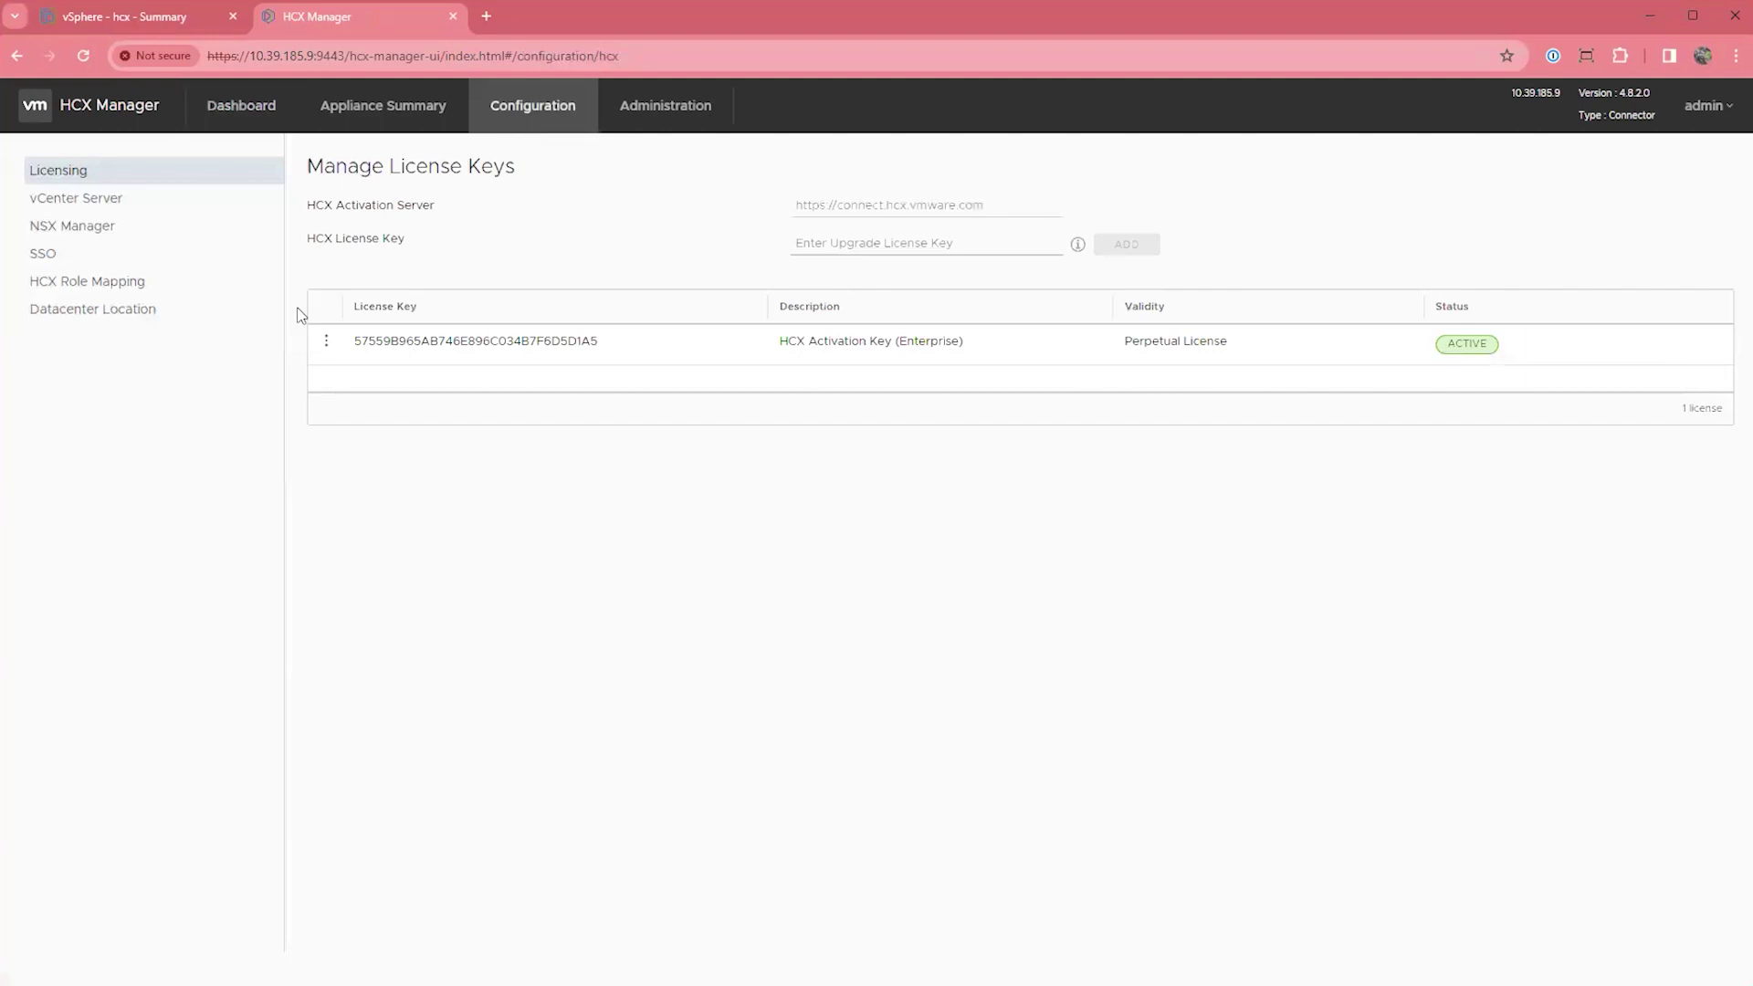
pyautogui.click(92, 284)
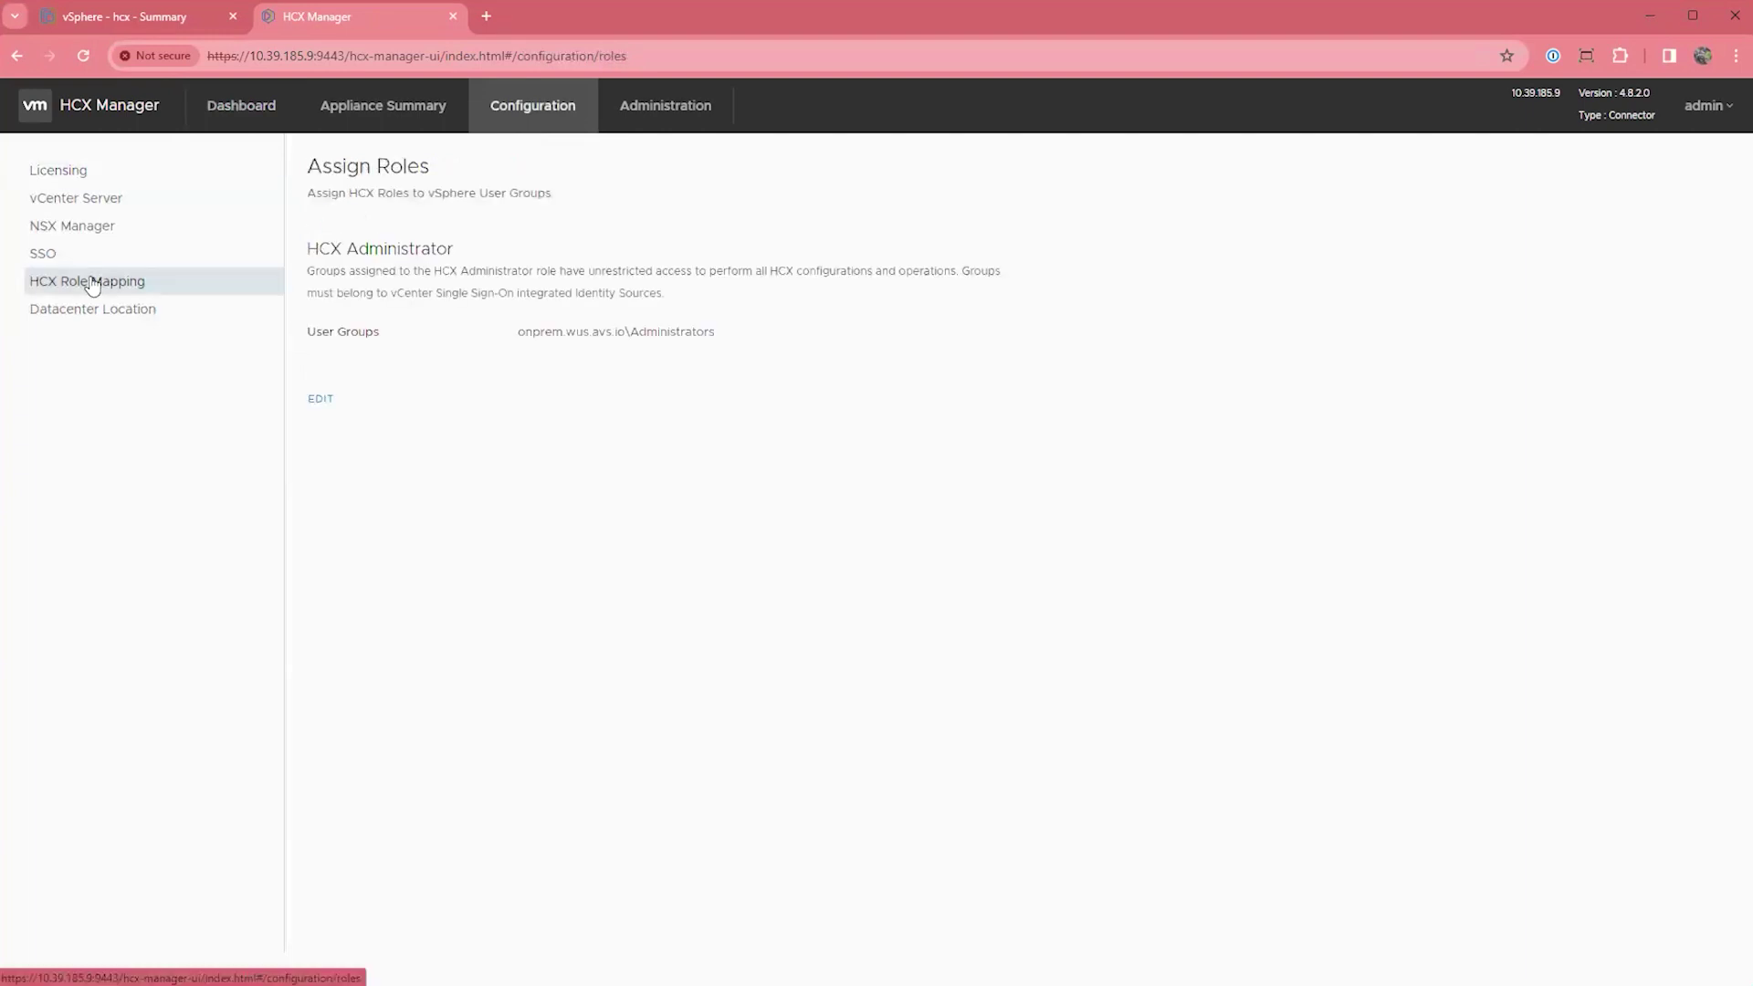
pyautogui.click(320, 399)
pyautogui.moveTo(722, 333); pyautogui.dragTo(516, 353)
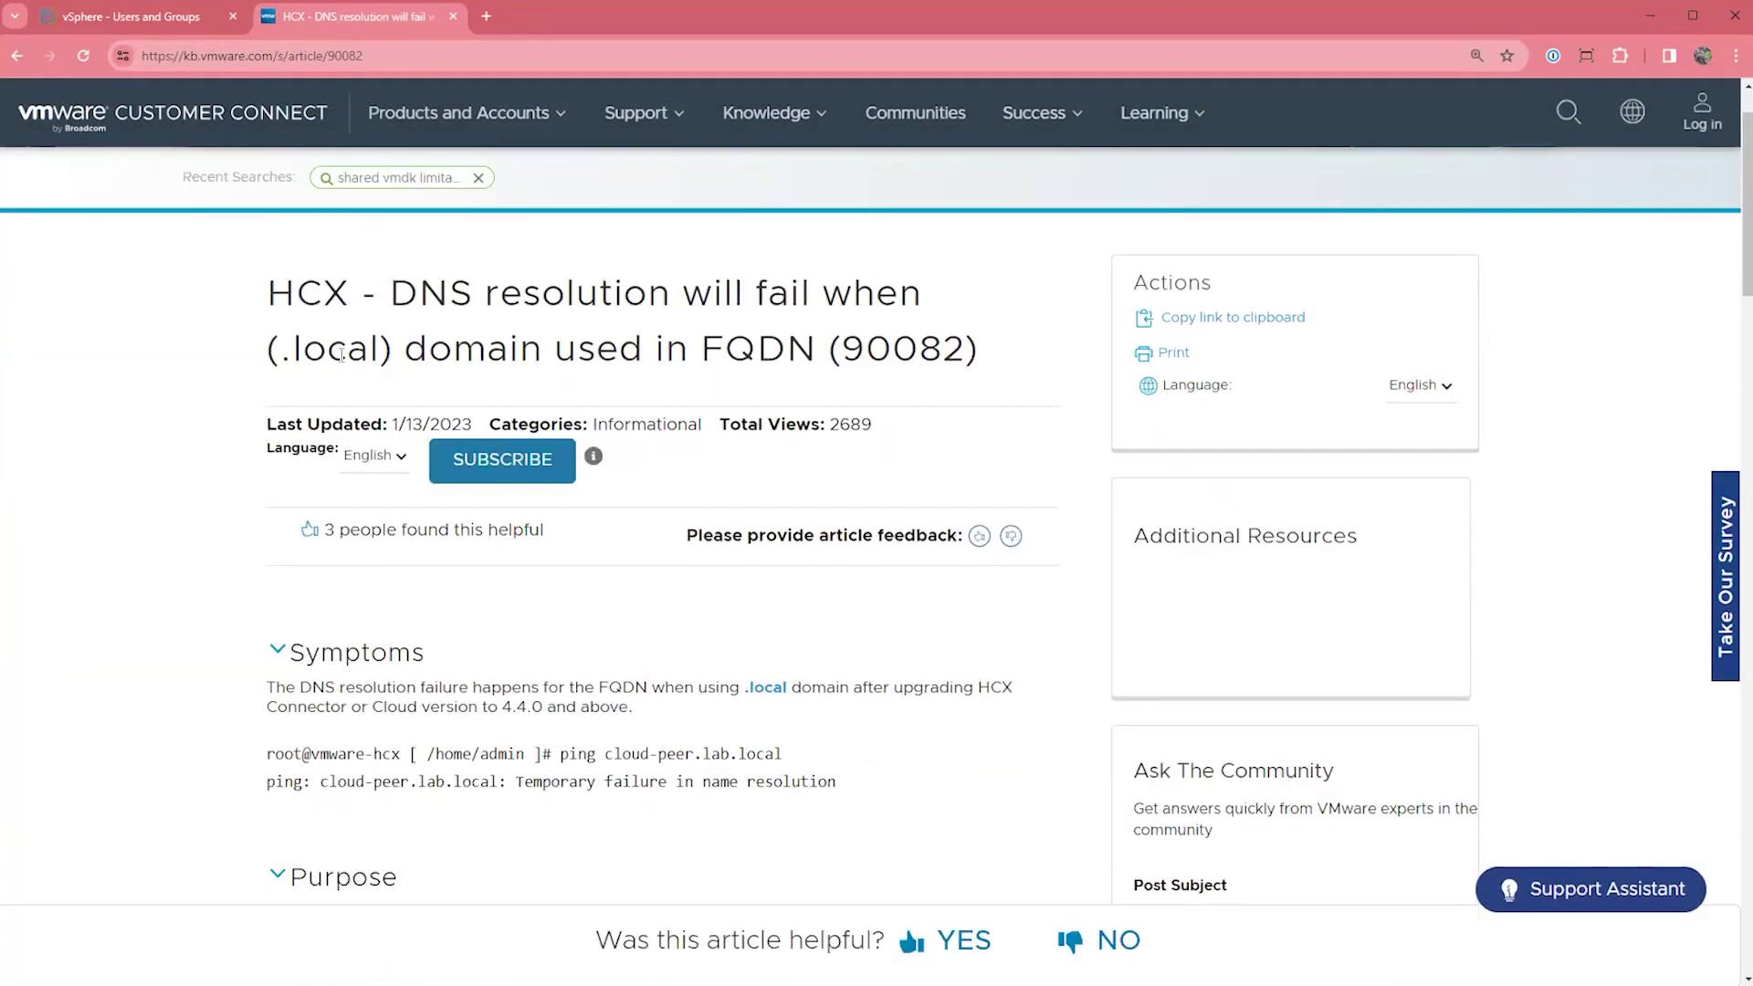
# - Scroll the KB 90082 article down to its Resolution and 1st METHOD steps
pyautogui.scroll(-3, 341, 356)
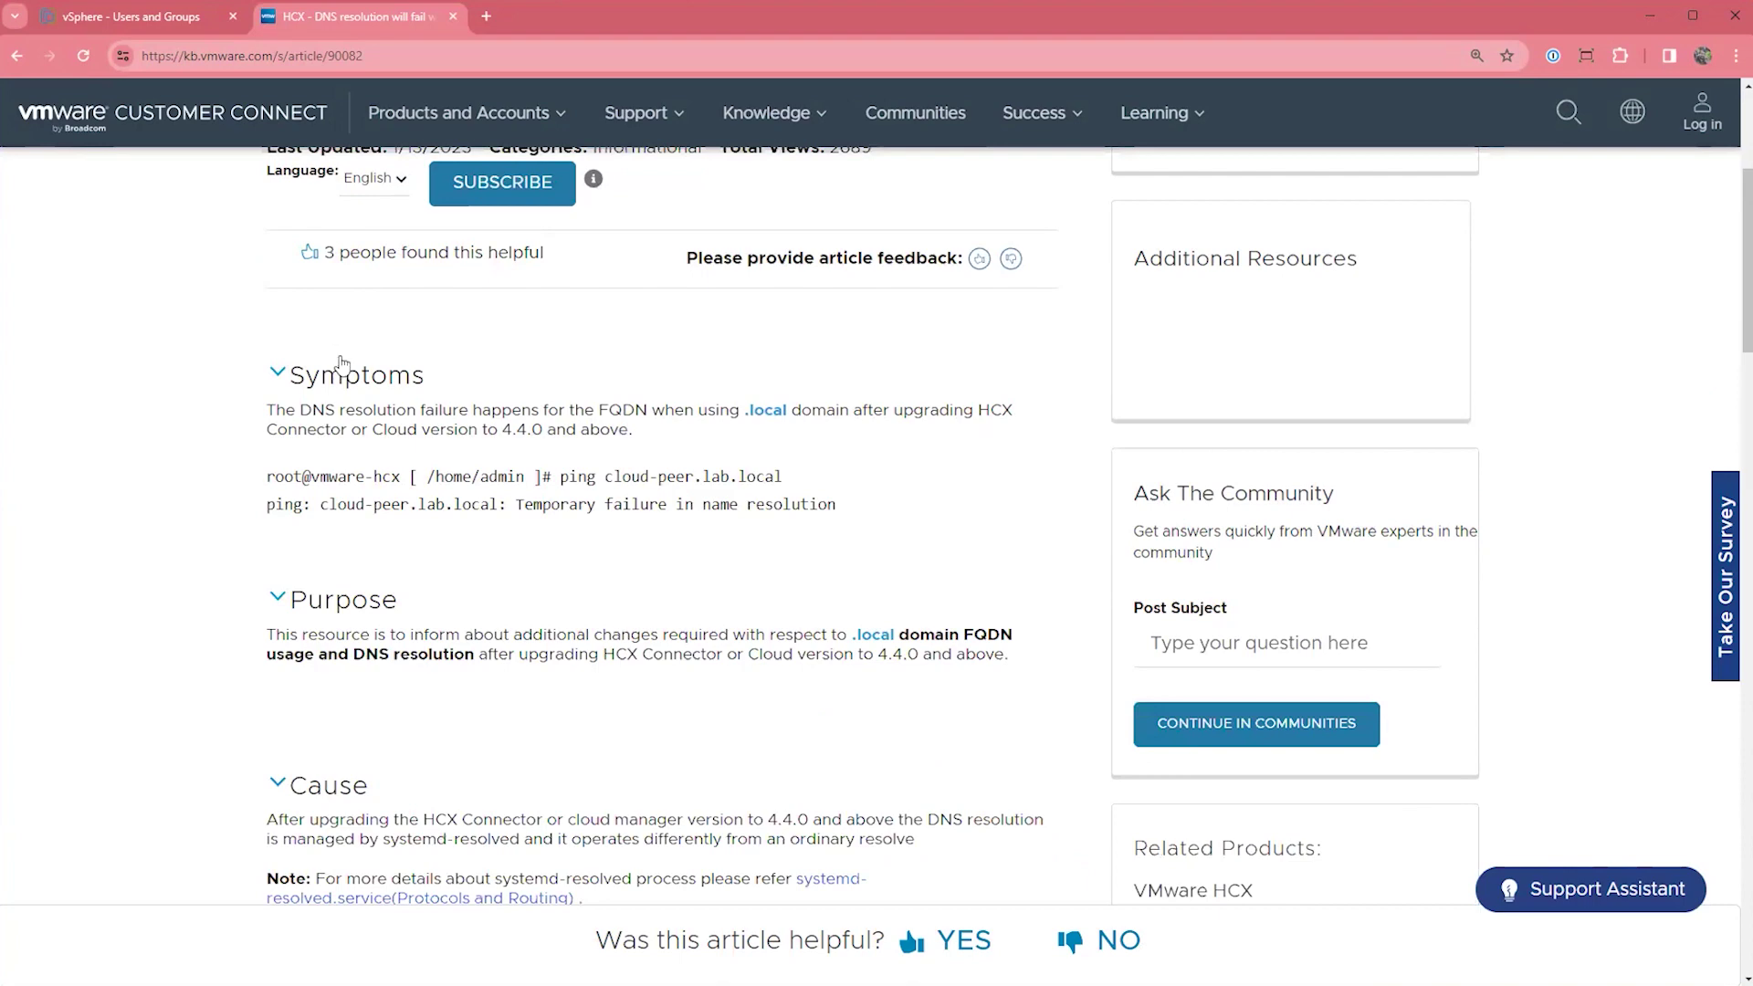
pyautogui.scroll(-1, 341, 362)
pyautogui.scroll(-3, 342, 362)
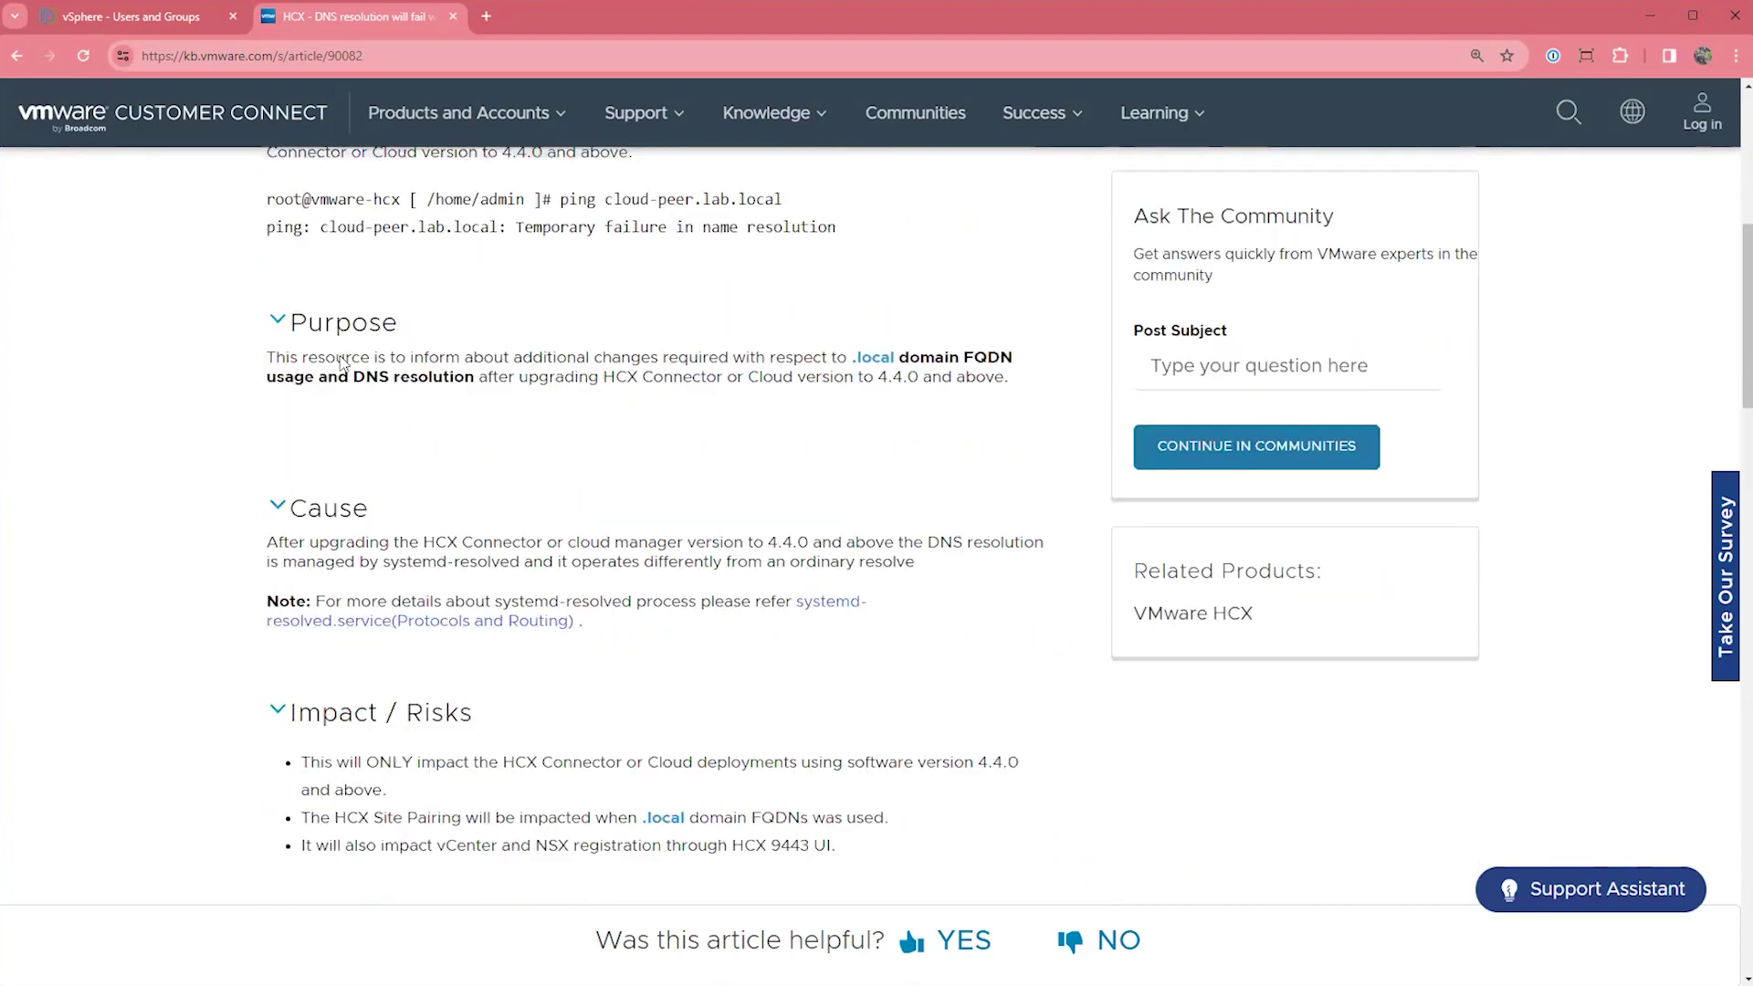
pyautogui.scroll(-3, 343, 363)
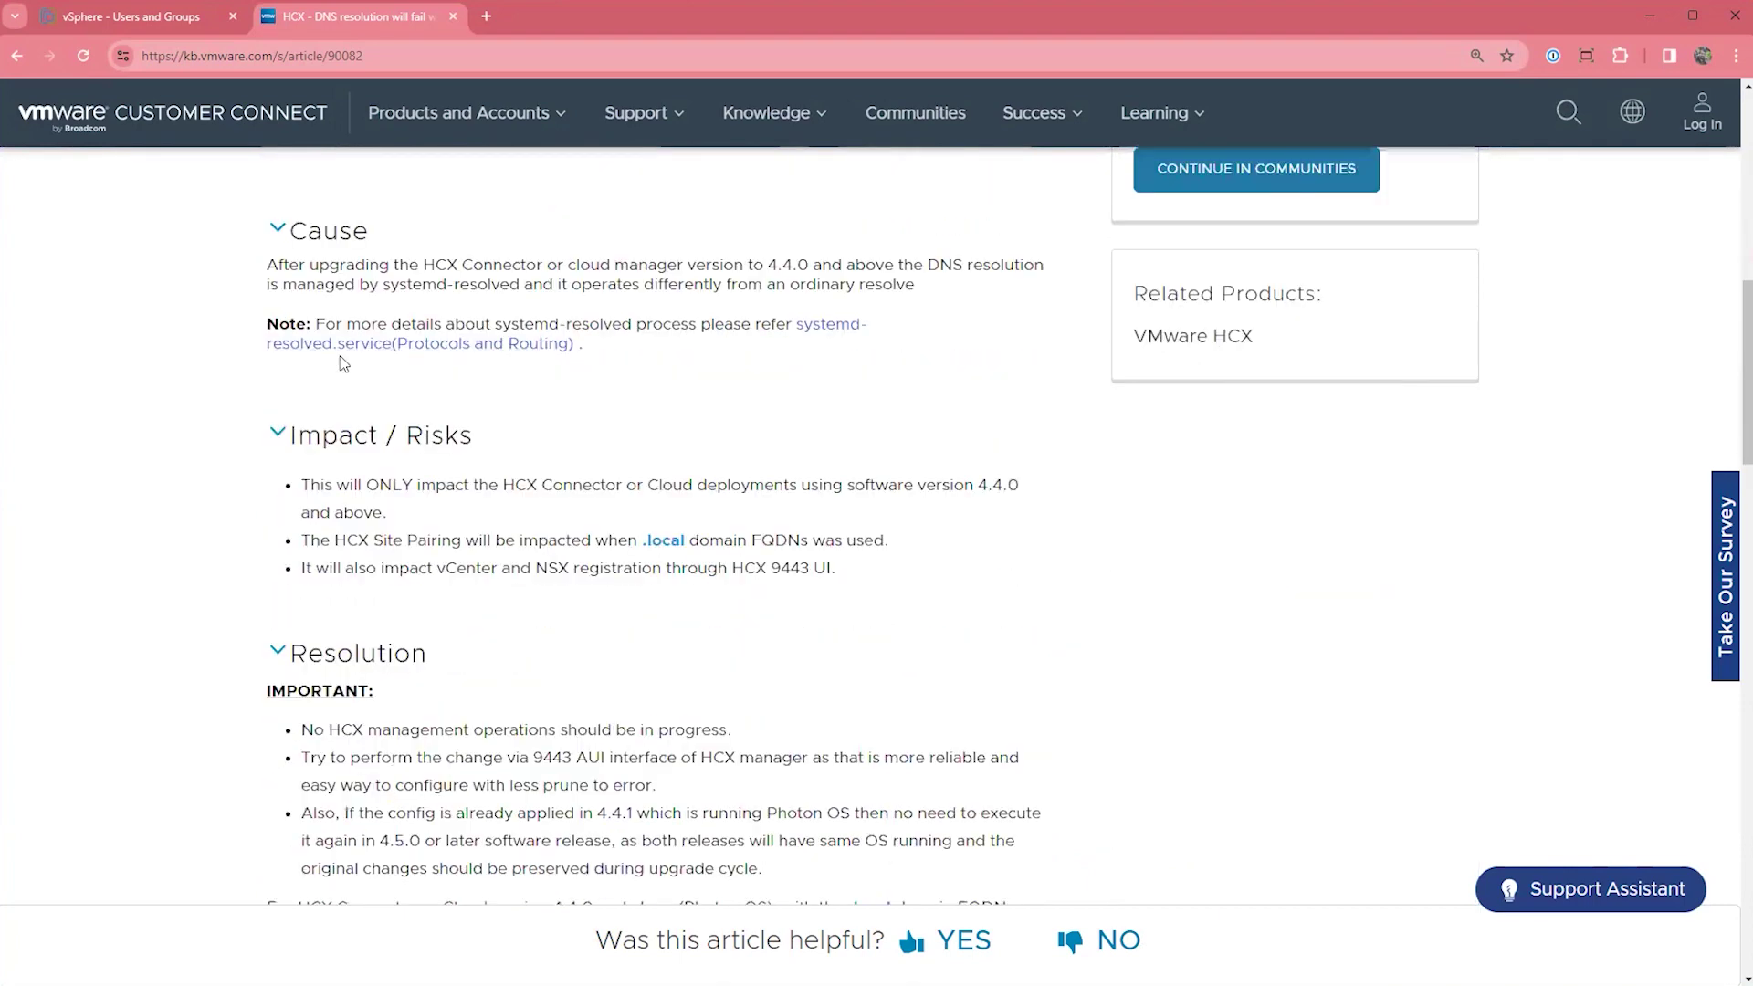
pyautogui.scroll(-1, 381, 359)
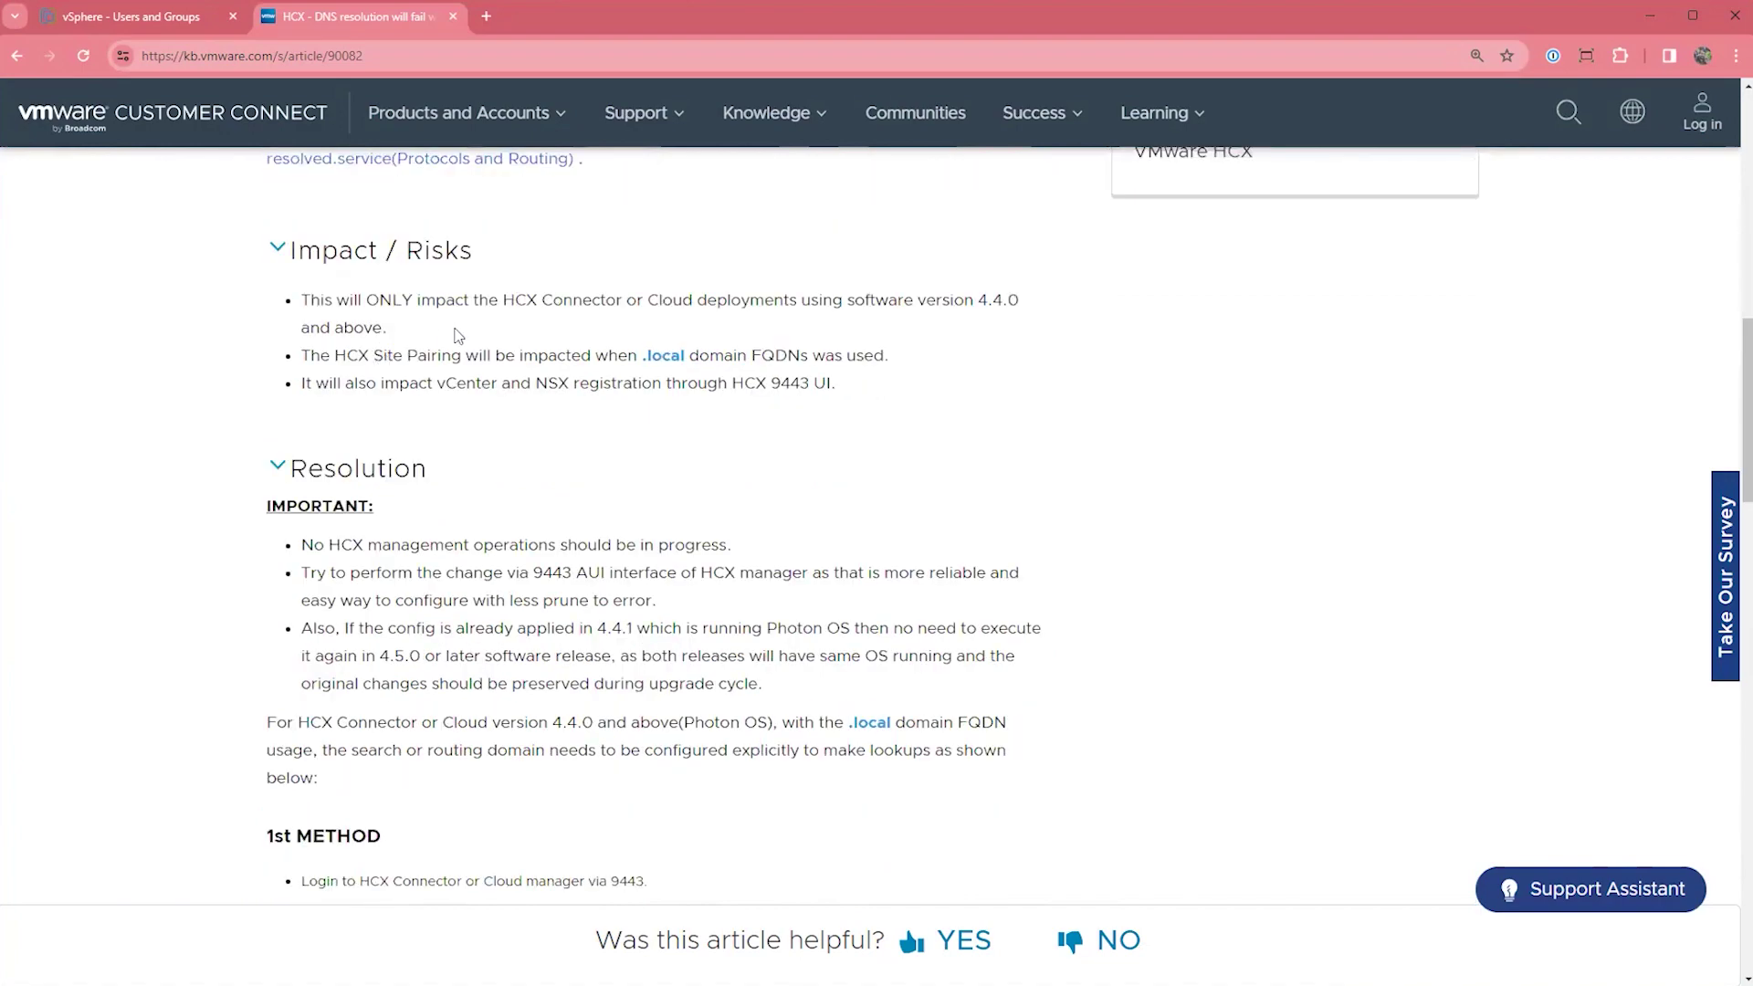
pyautogui.scroll(-1, 458, 335)
pyautogui.scroll(-6, 460, 338)
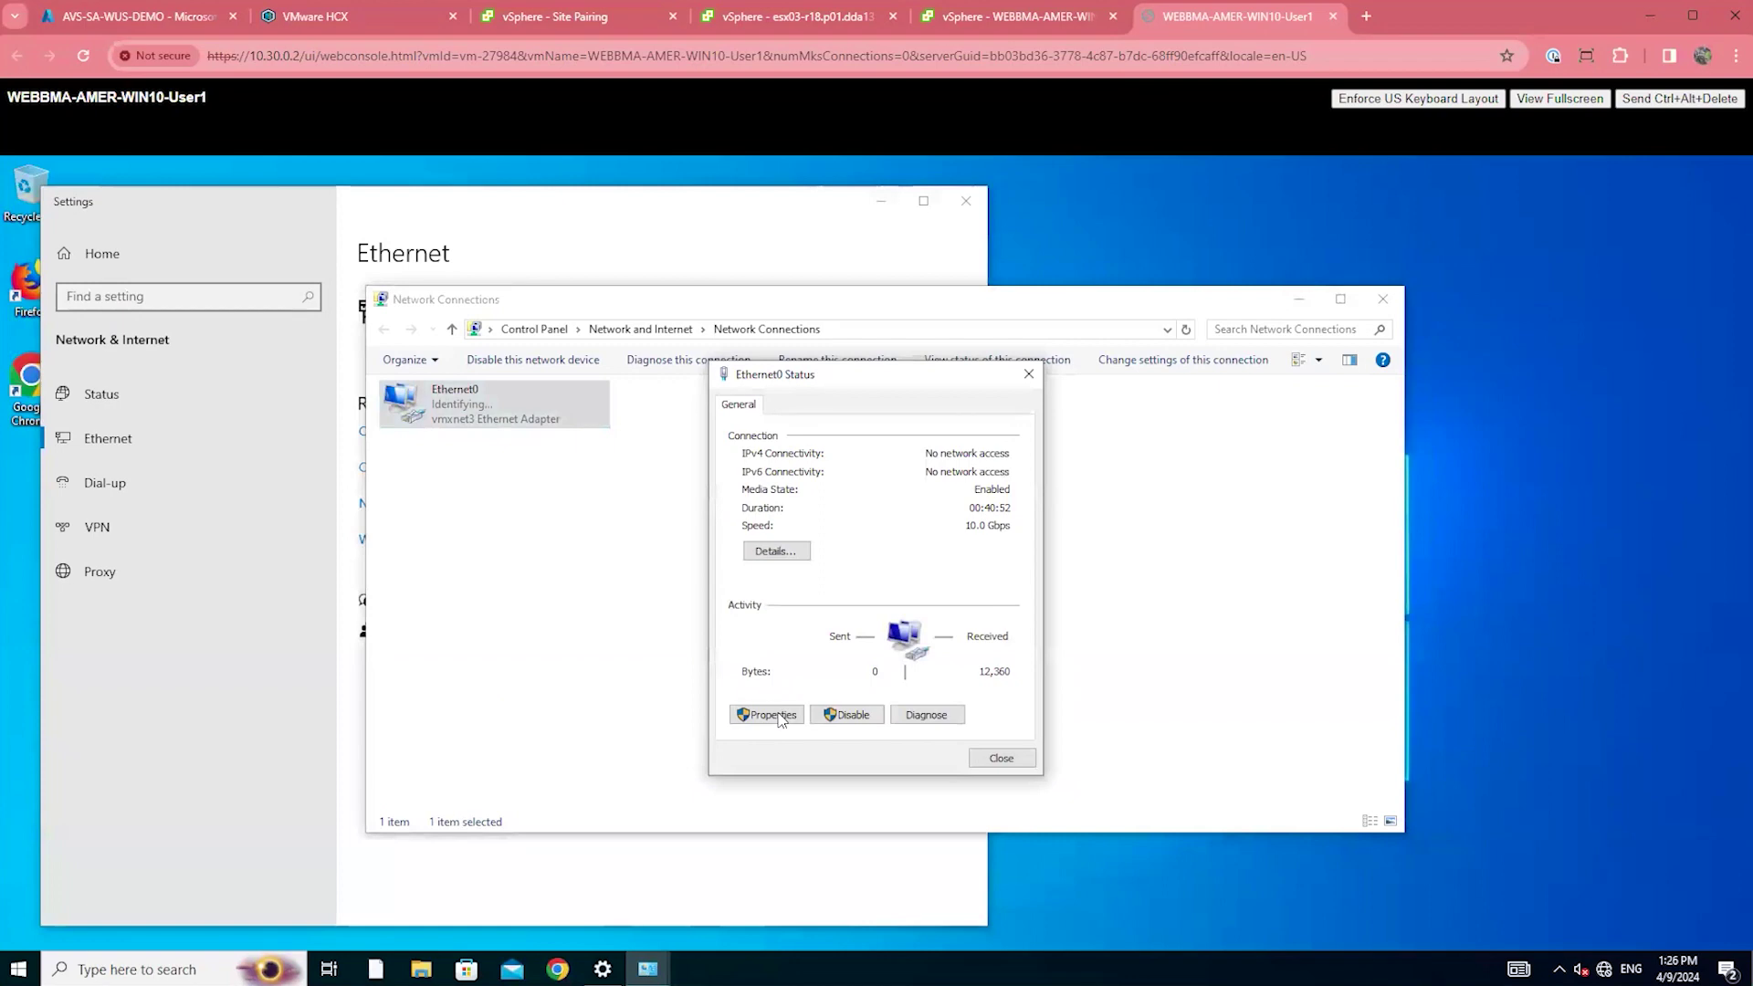
# - Check Ethernet0's IPv4 settings, then run ipconfig in an administrator PowerShell
pyautogui.click(767, 715)
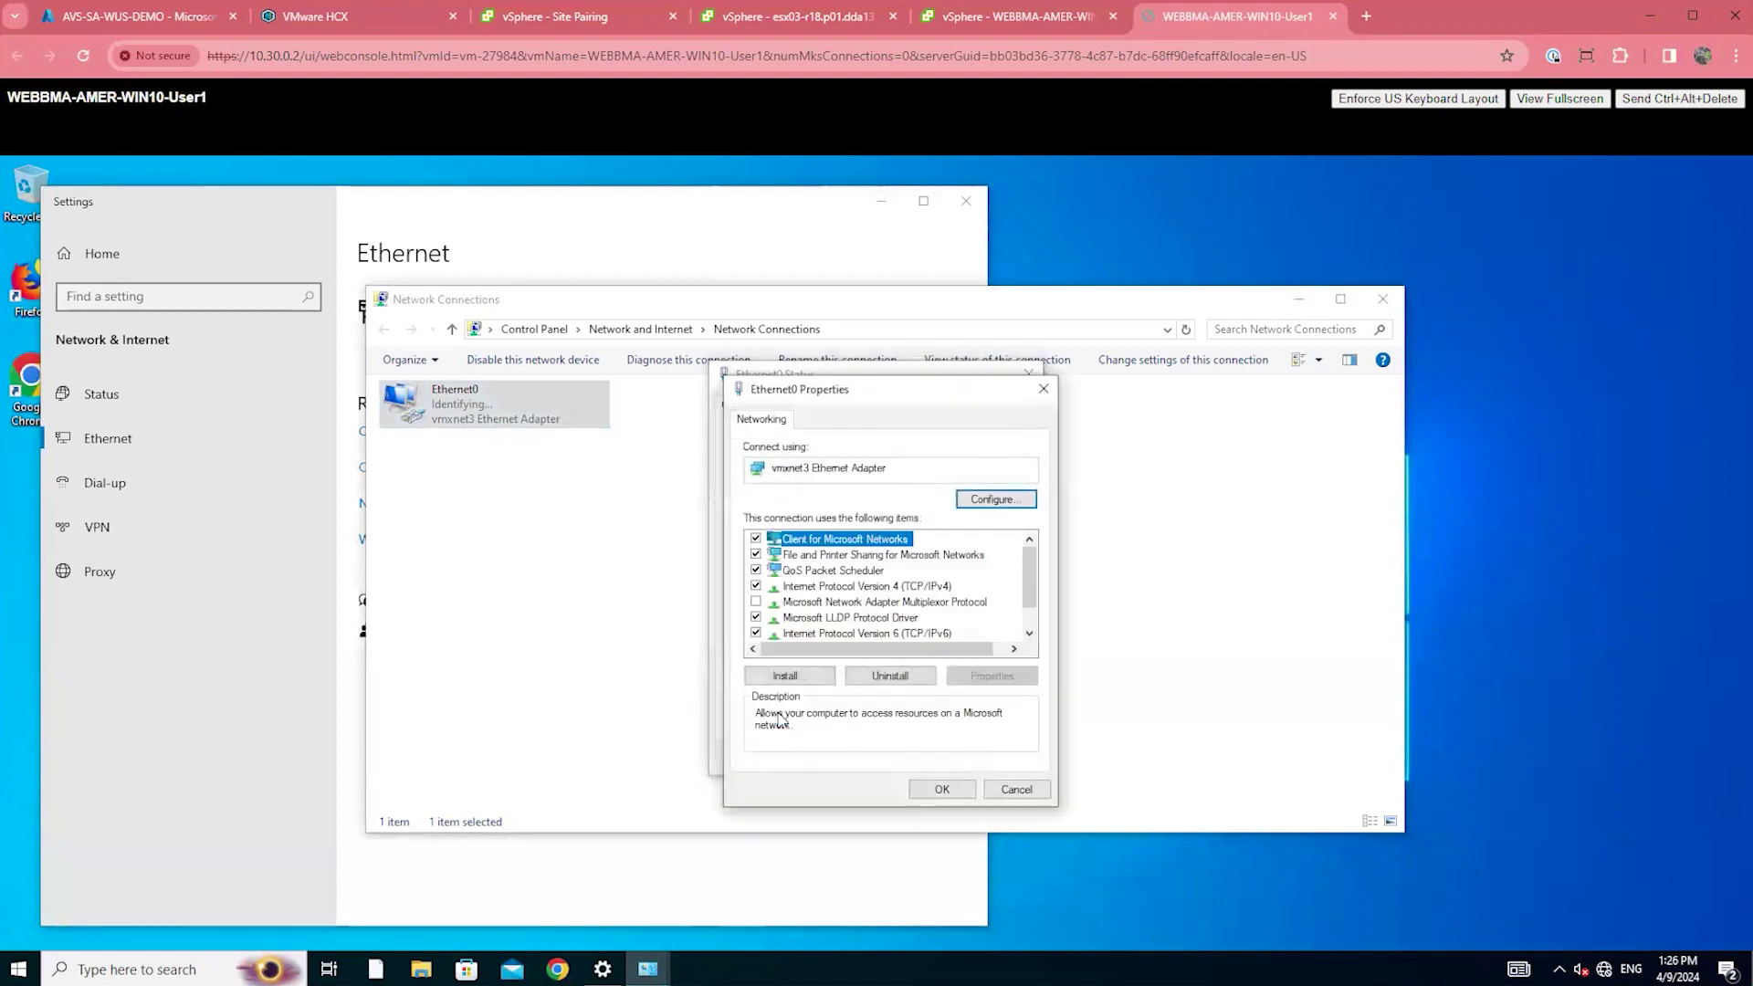
pyautogui.doubleClick(833, 587)
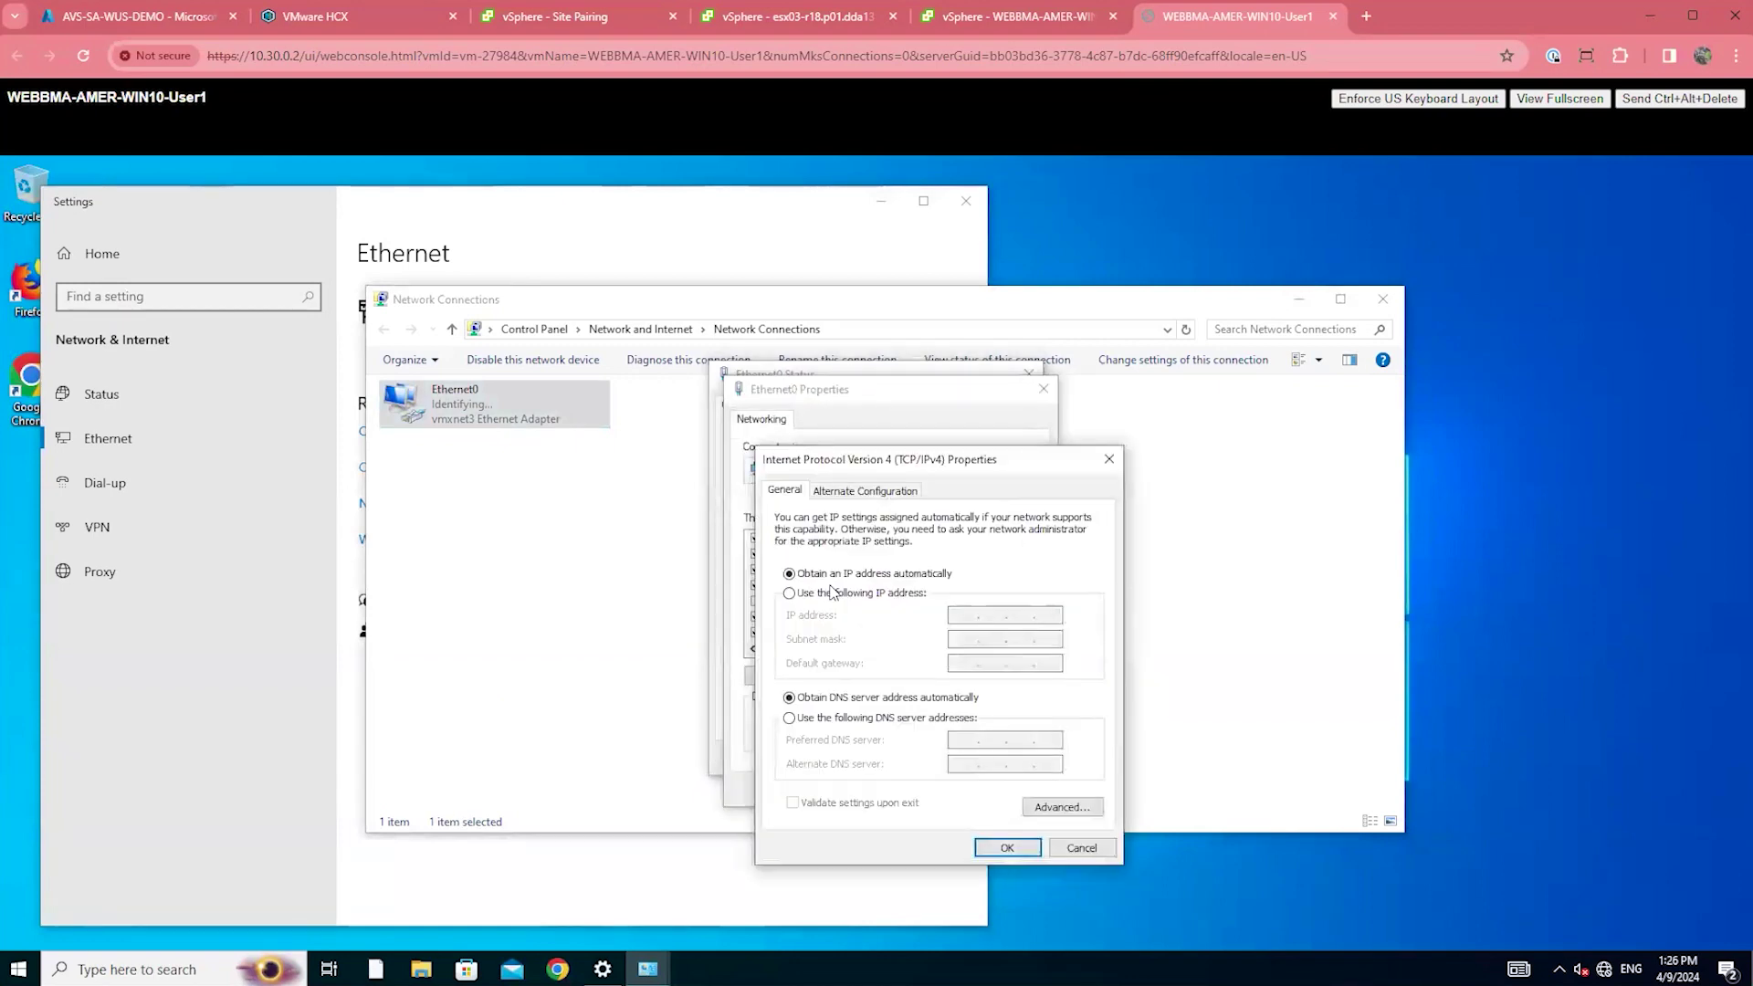
pyautogui.press('super+s')
pyautogui.write('powershel')
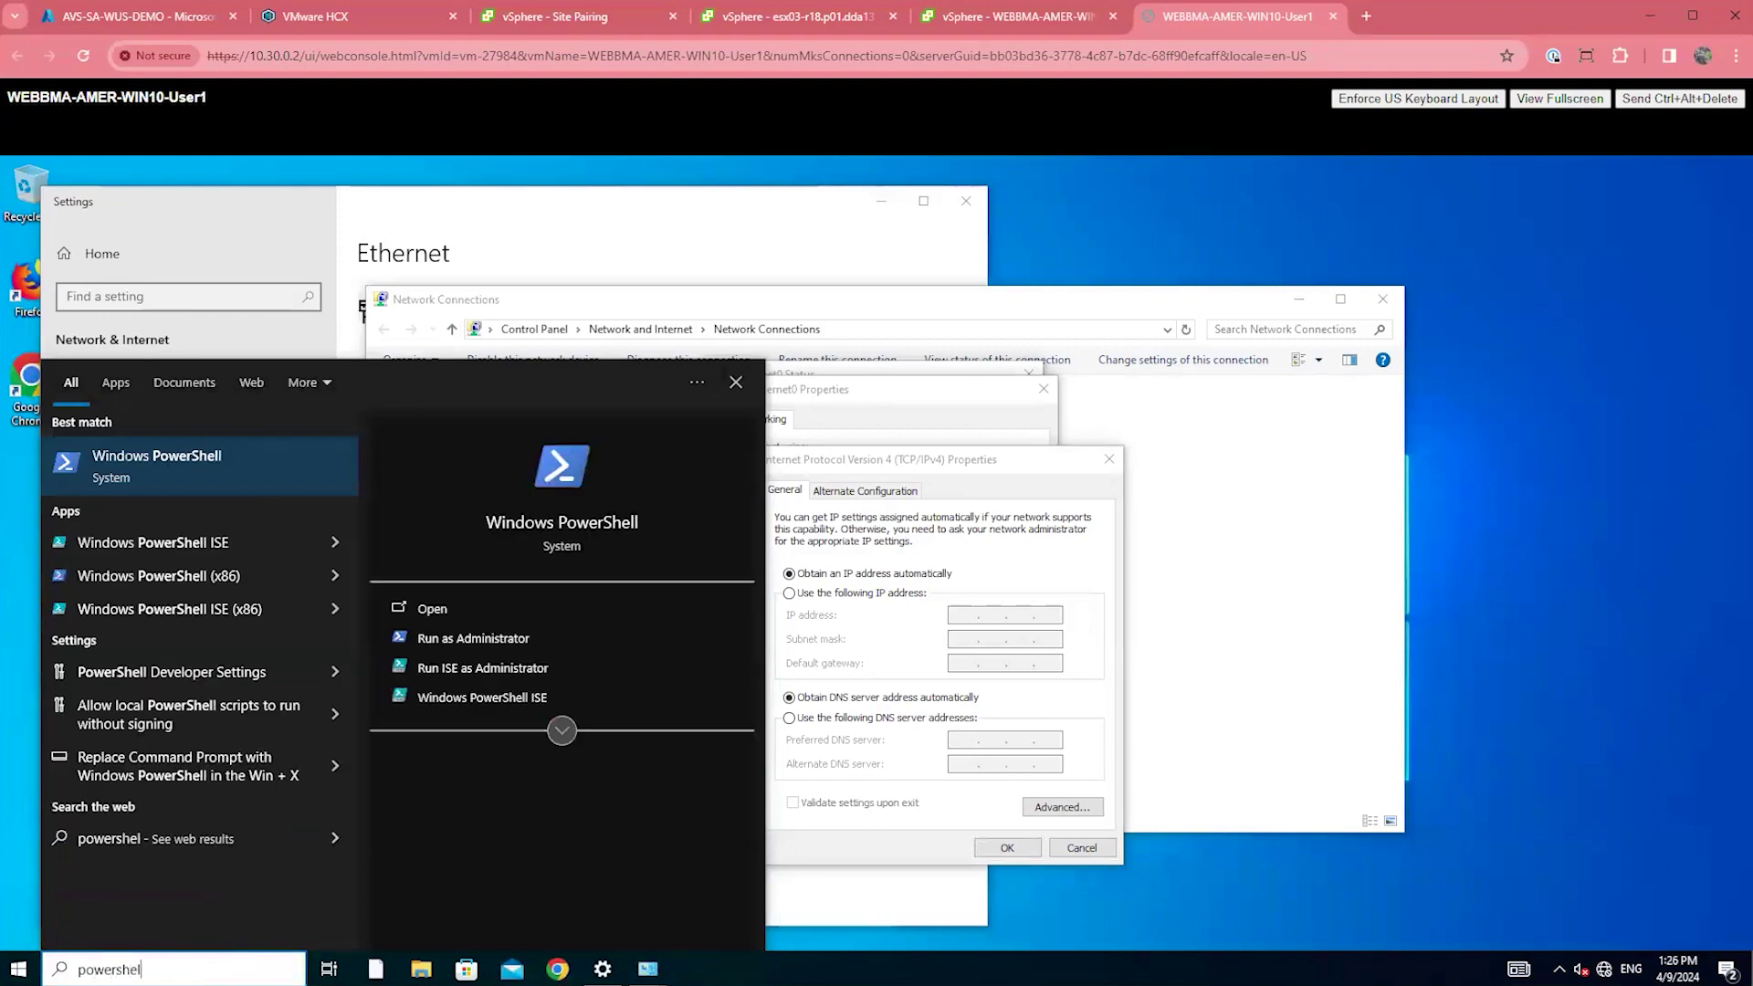
pyautogui.hotkey('ctrl', 'shift', 'Return')
pyautogui.write('ip')
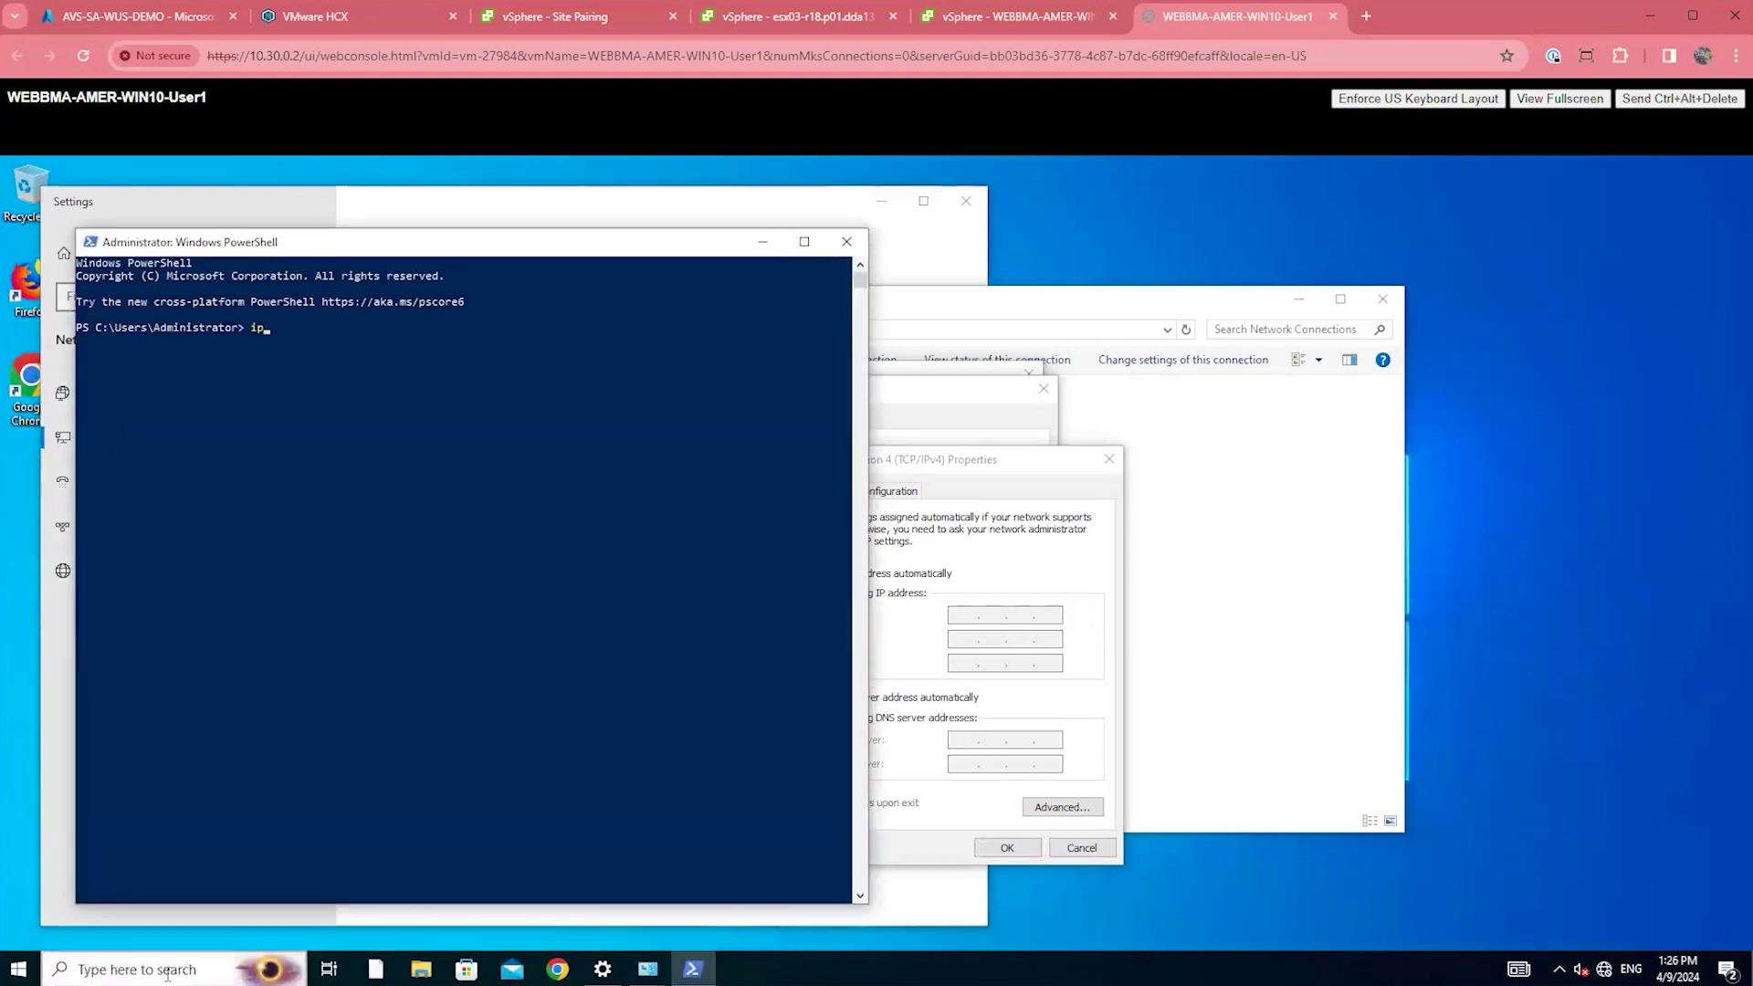
pyautogui.write('config')
pyautogui.press('Return')
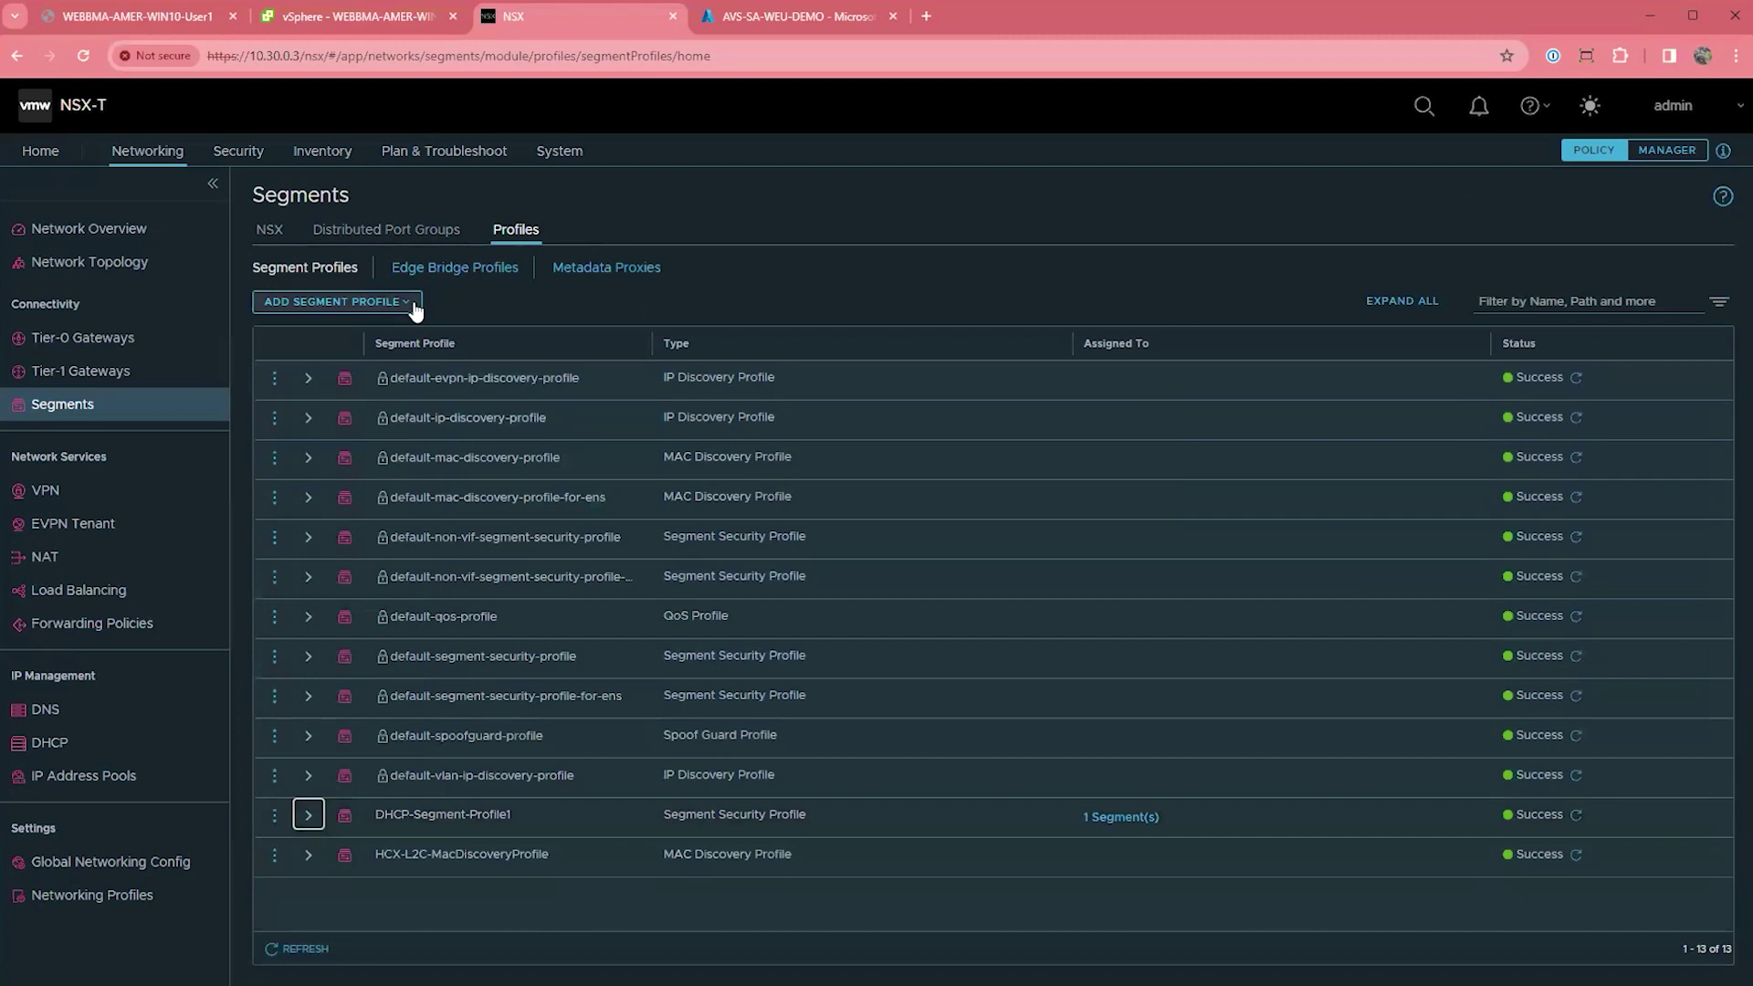
# - Create segment security profile DHCP-Security-Profile with BPDU filter on, rate limits and RA Guard off
pyautogui.click(415, 310)
pyautogui.click(327, 423)
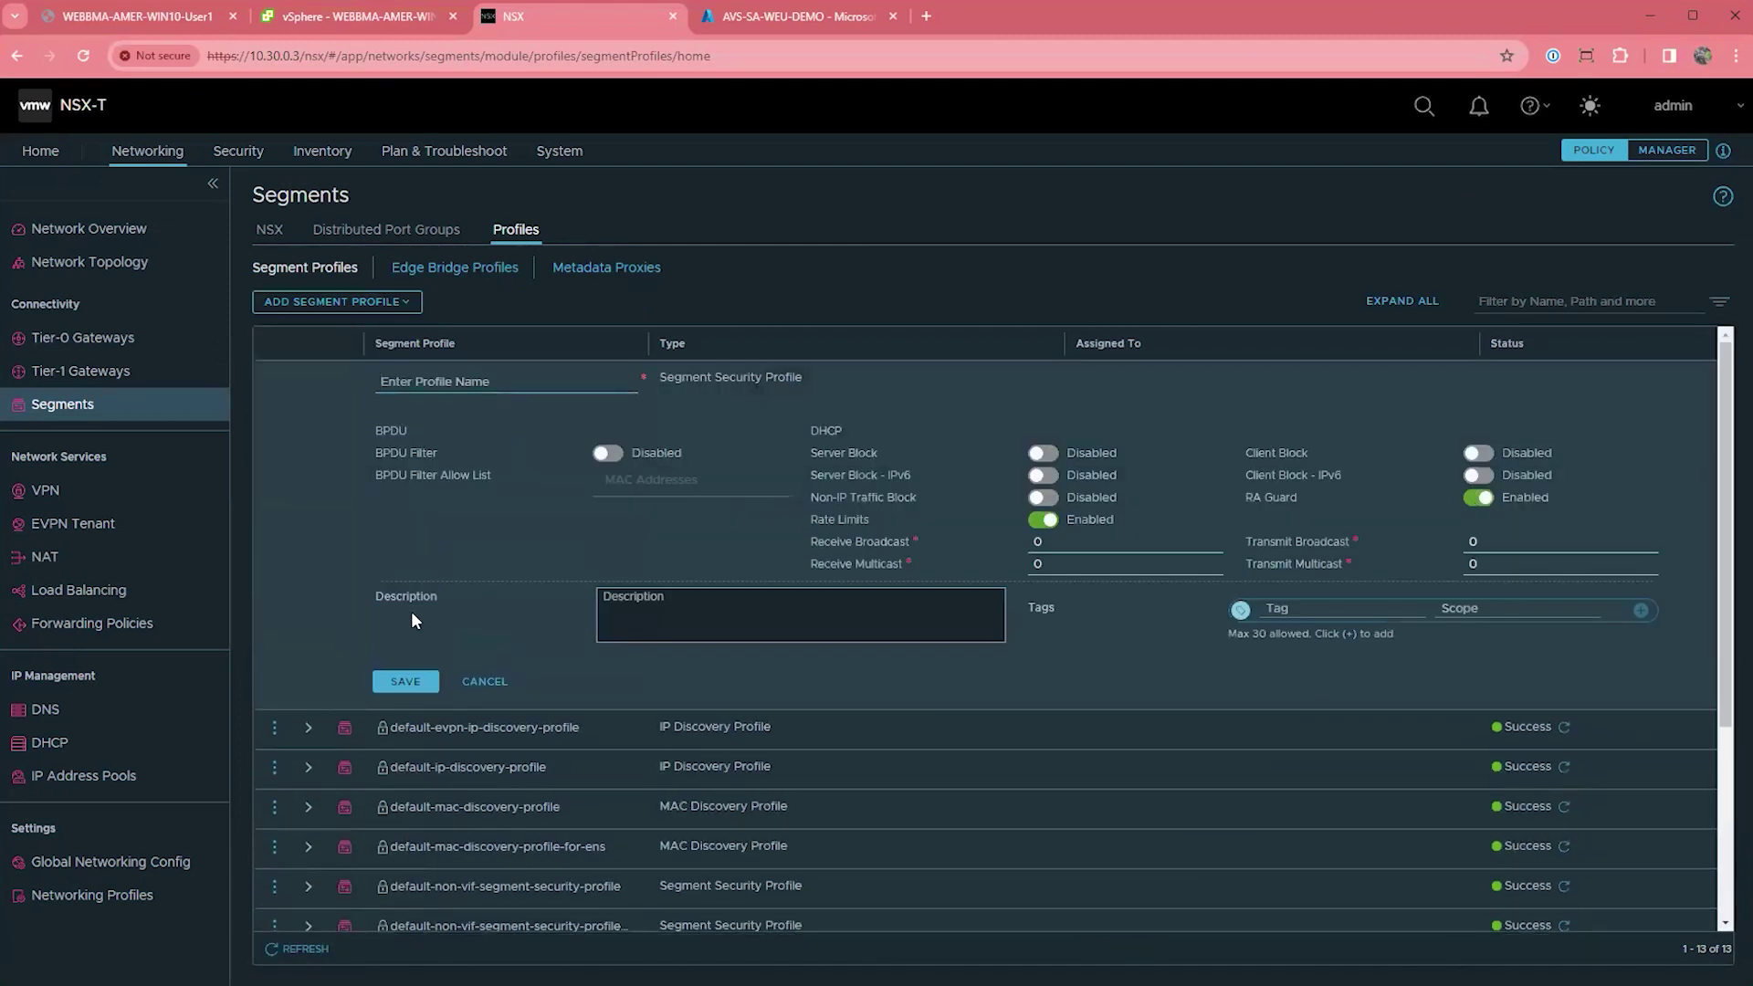
pyautogui.write('DHCP-Security-Profile')
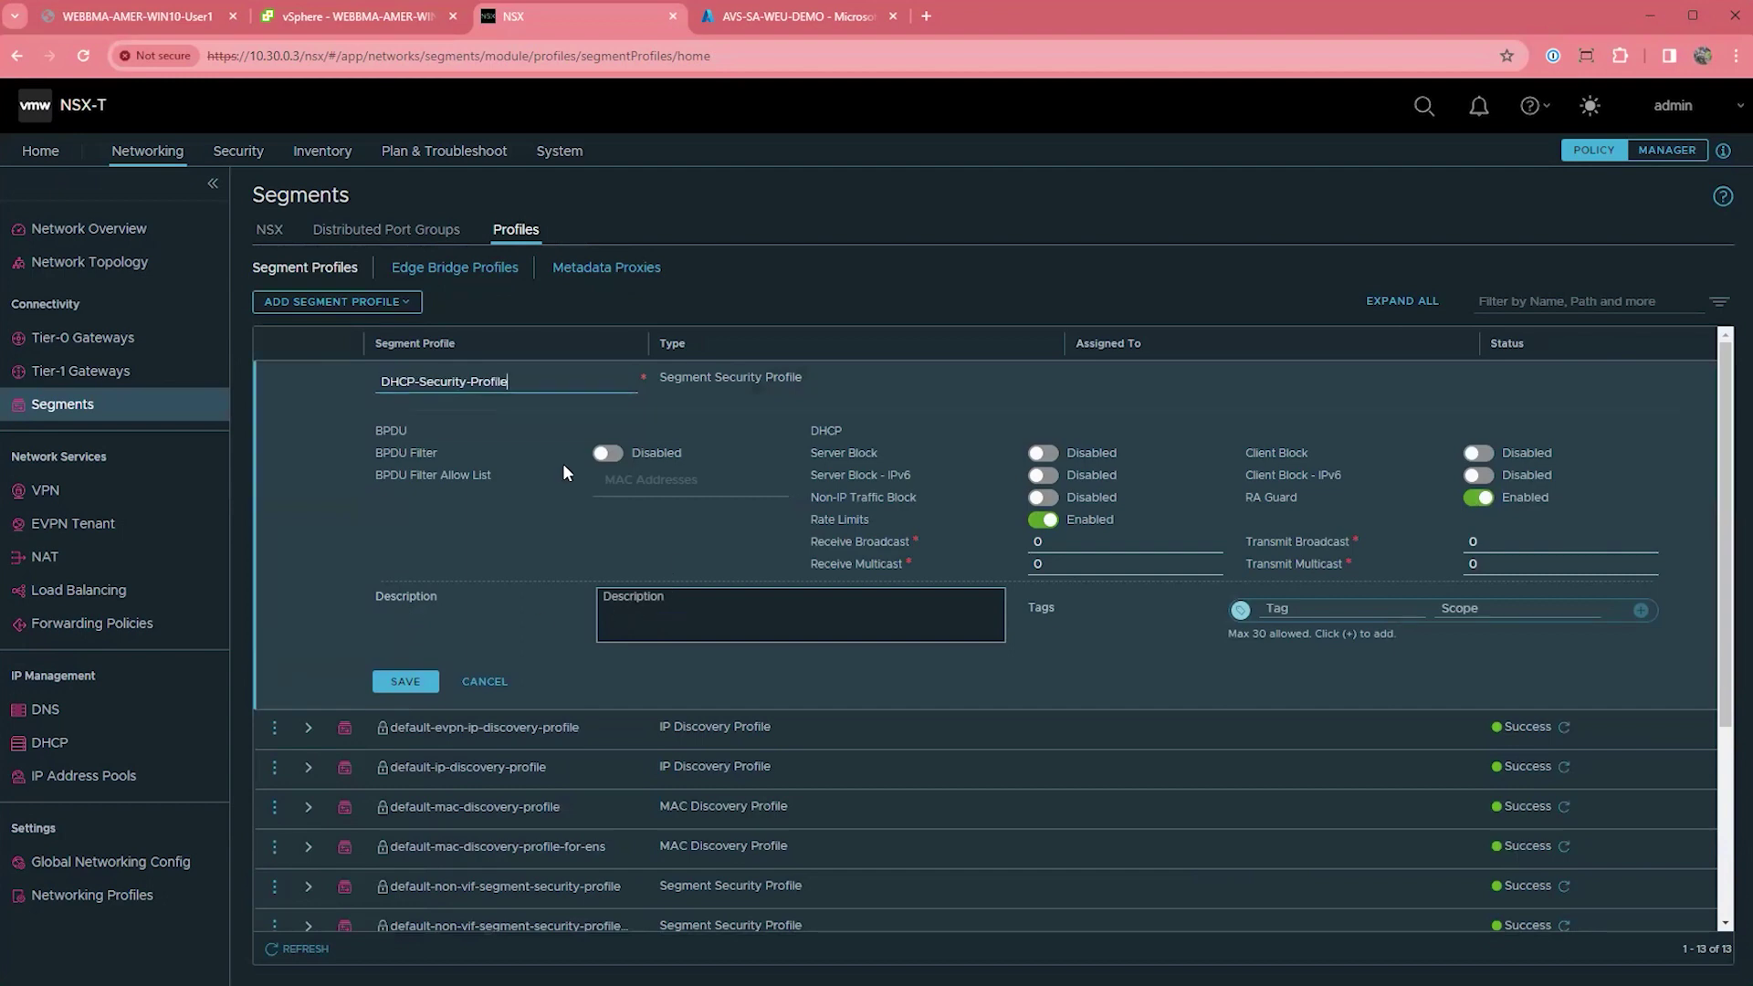
pyautogui.click(607, 453)
pyautogui.click(1042, 521)
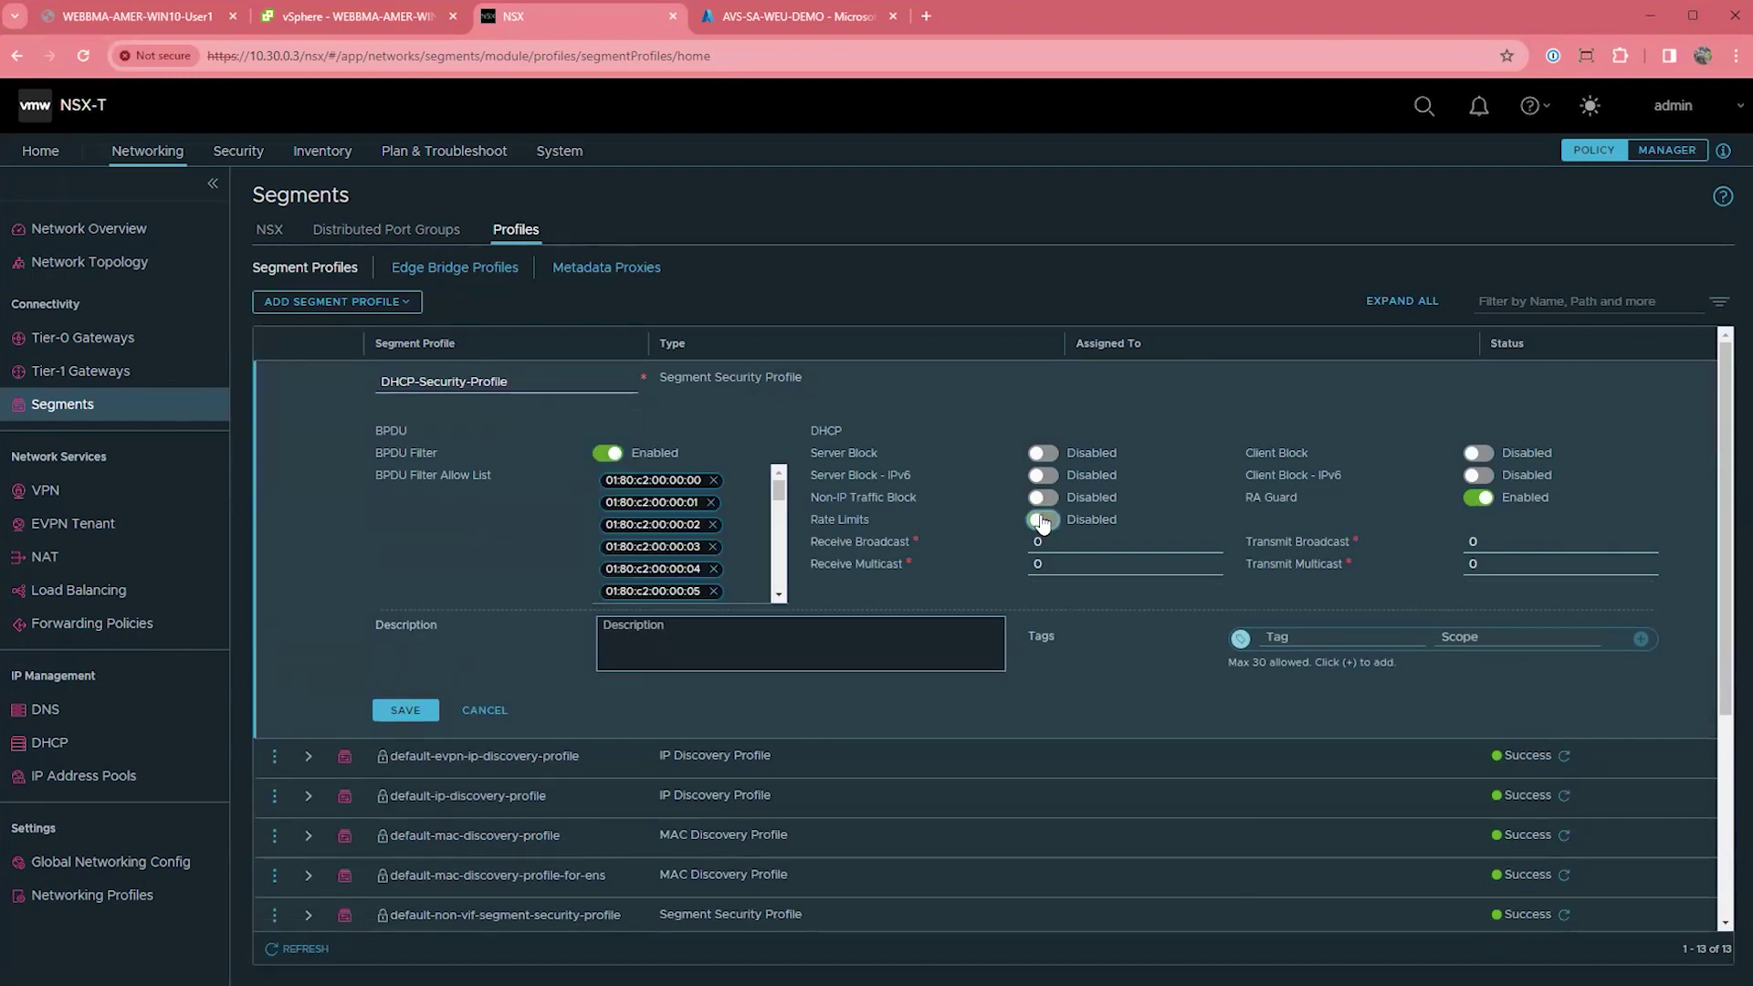
pyautogui.click(1479, 499)
pyautogui.click(405, 711)
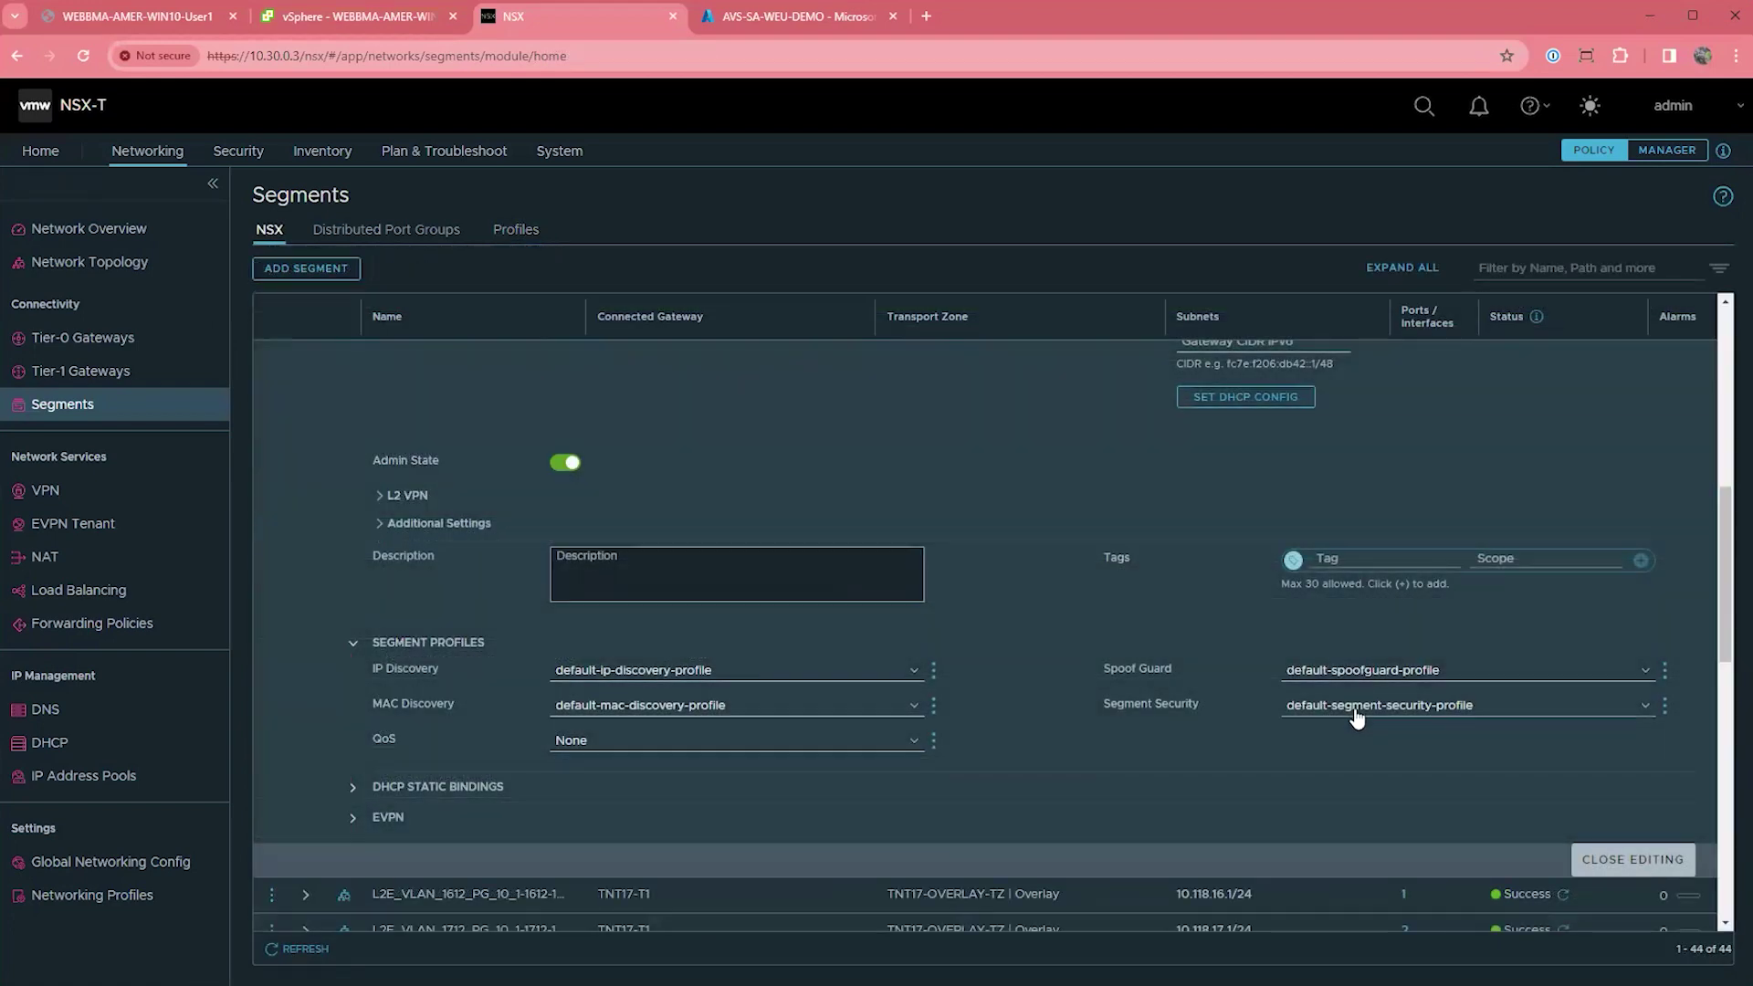
# - Apply DHCP-Security-Profile as the L2E trunk segment's security profile and save
pyautogui.click(1356, 718)
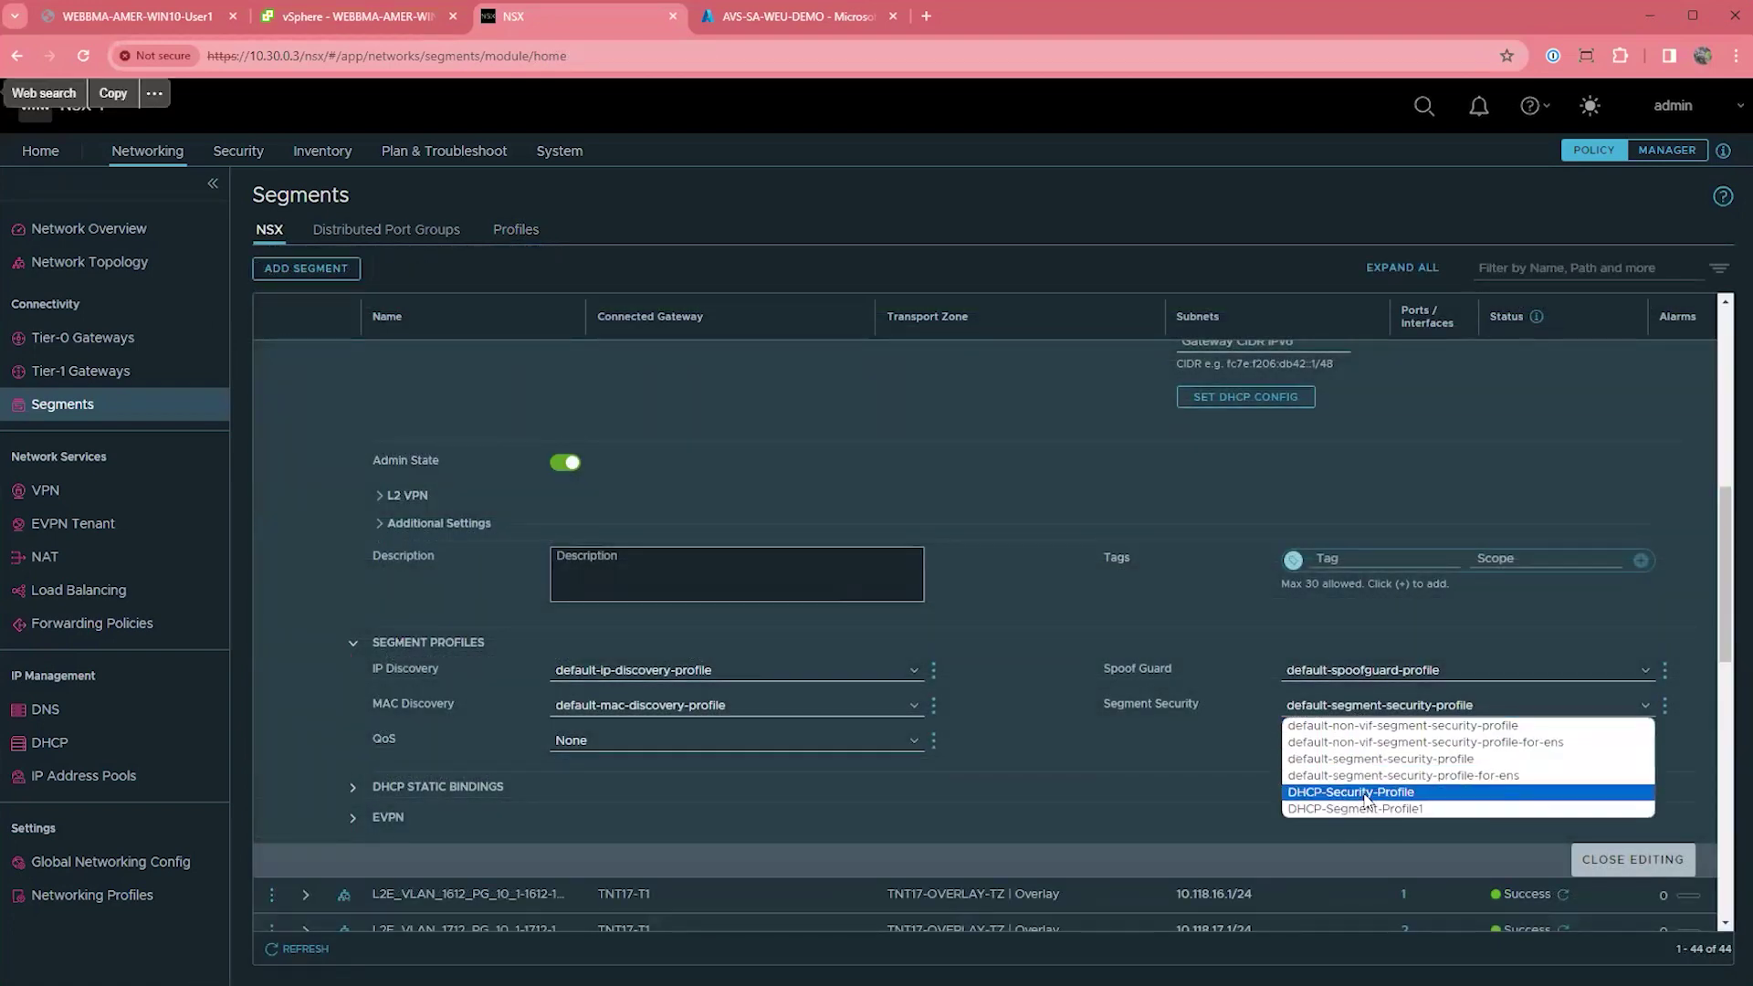
pyautogui.click(1367, 791)
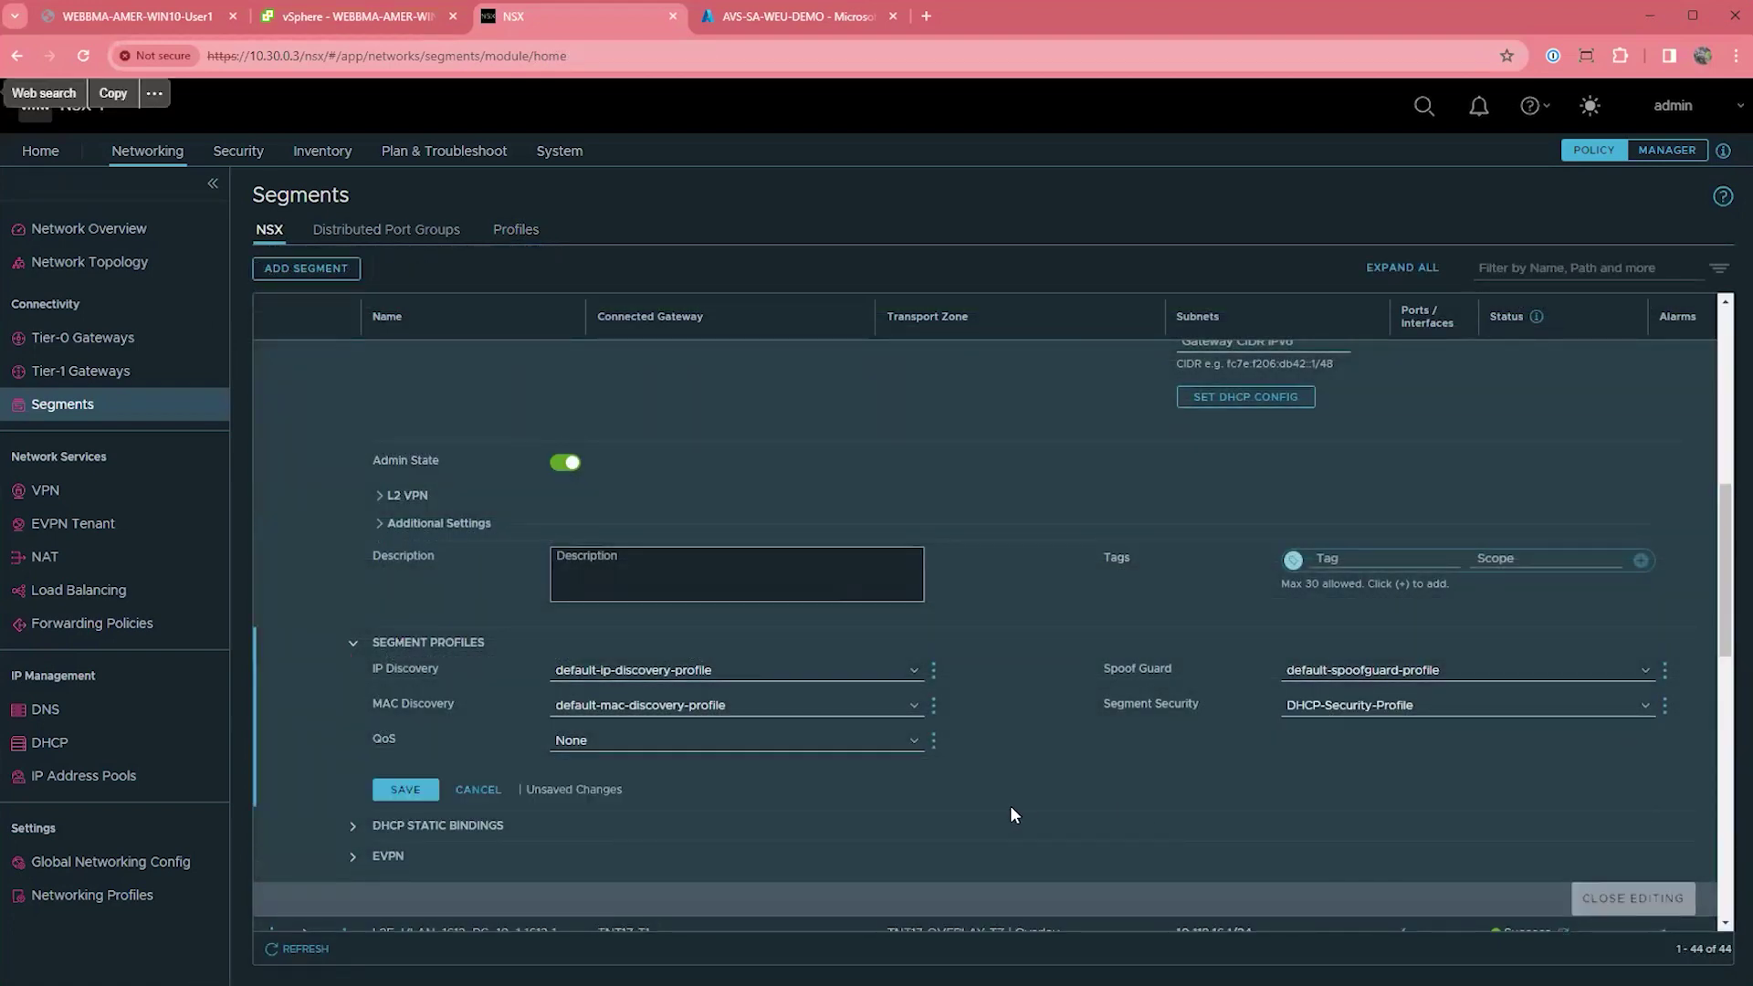
pyautogui.click(413, 784)
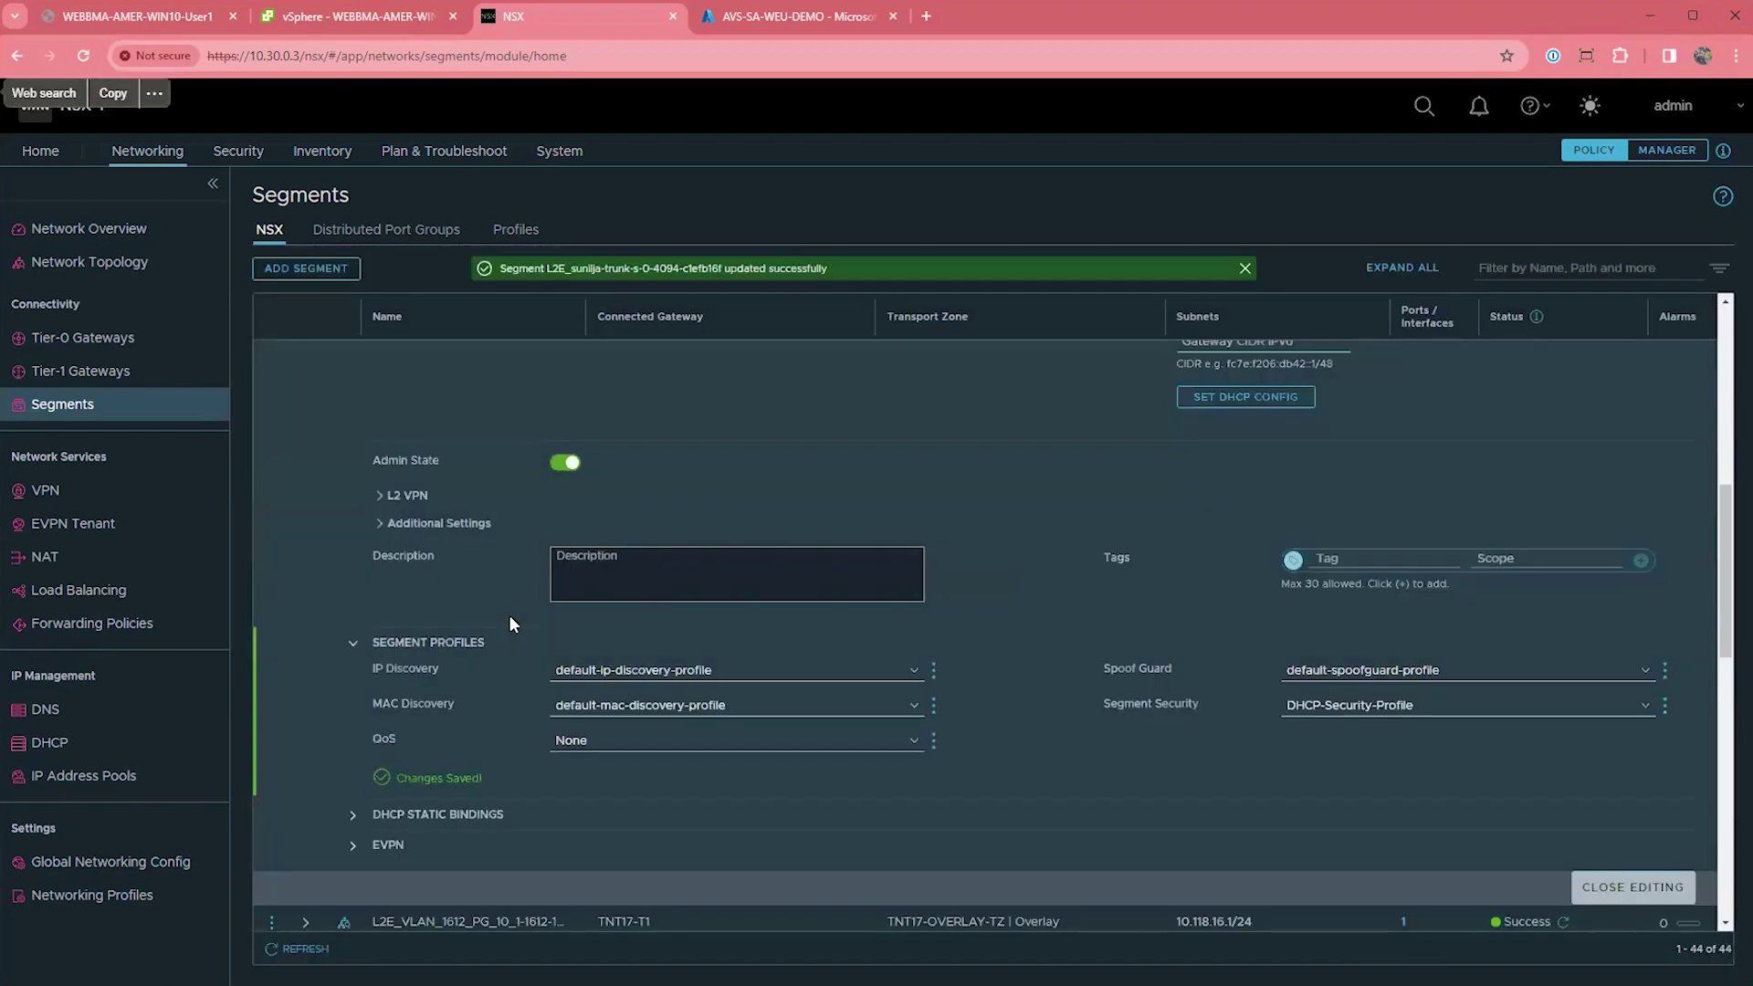
pyautogui.scroll(3, 508, 615)
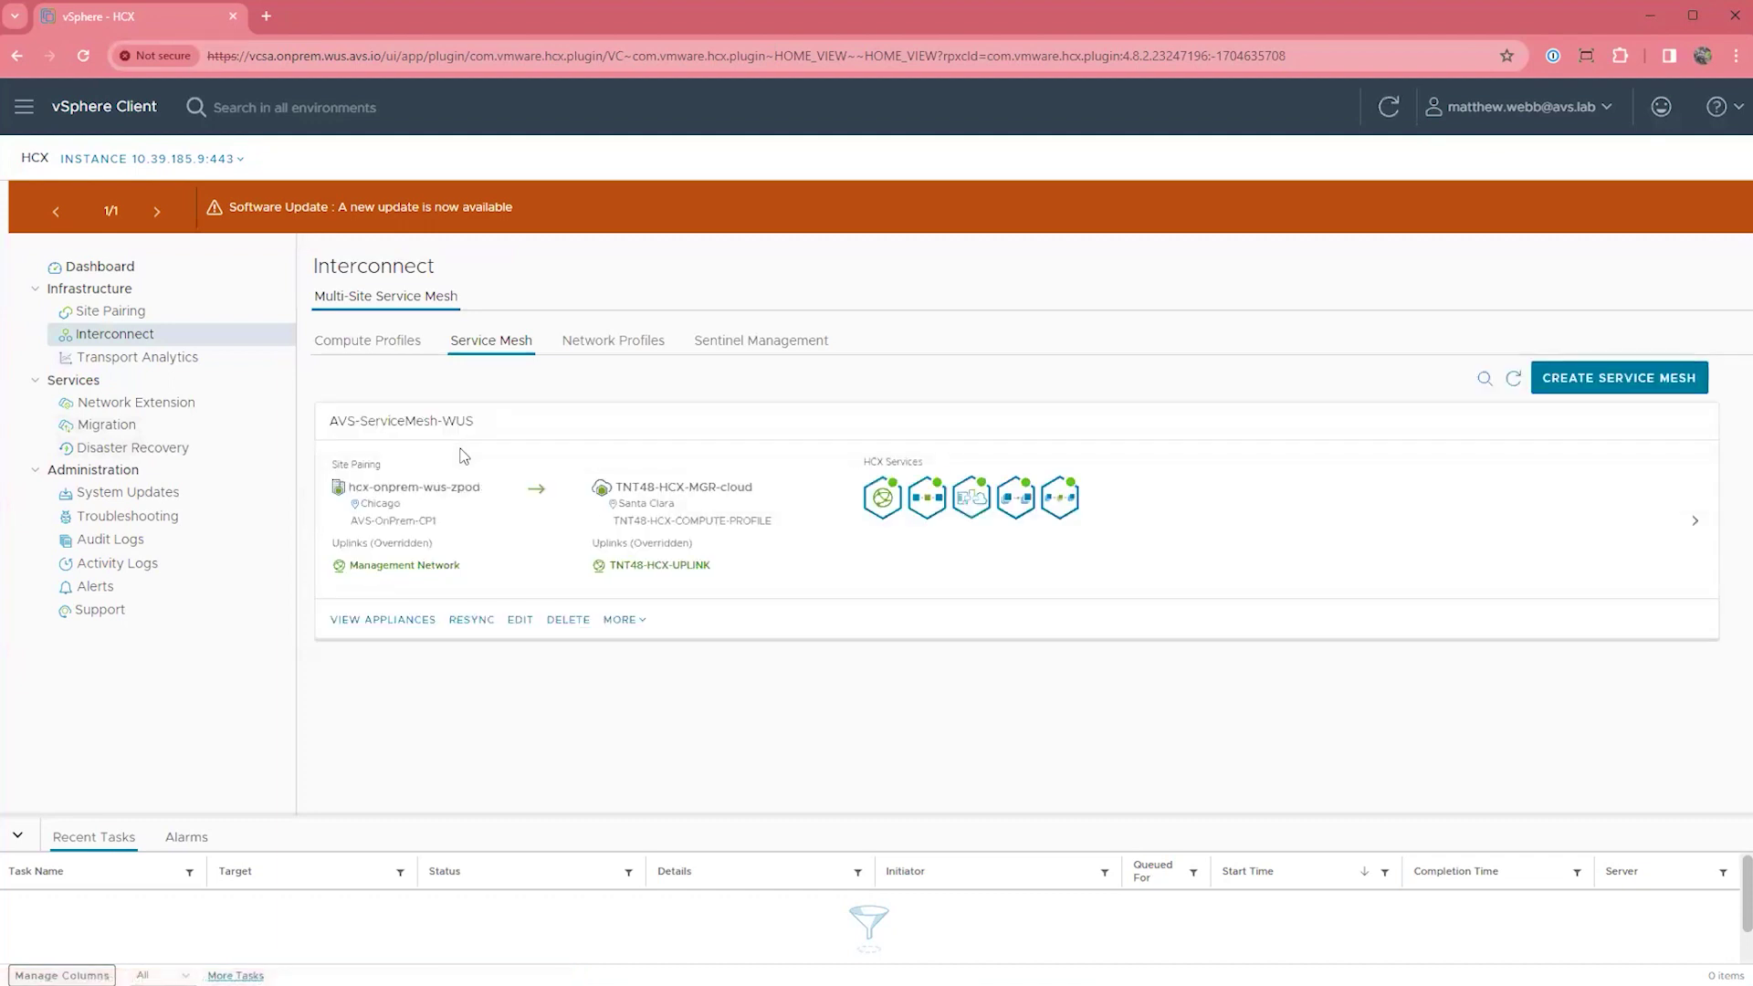
# - Start a new HCX network profile and compare the standard port group and NSX network options
pyautogui.click(614, 344)
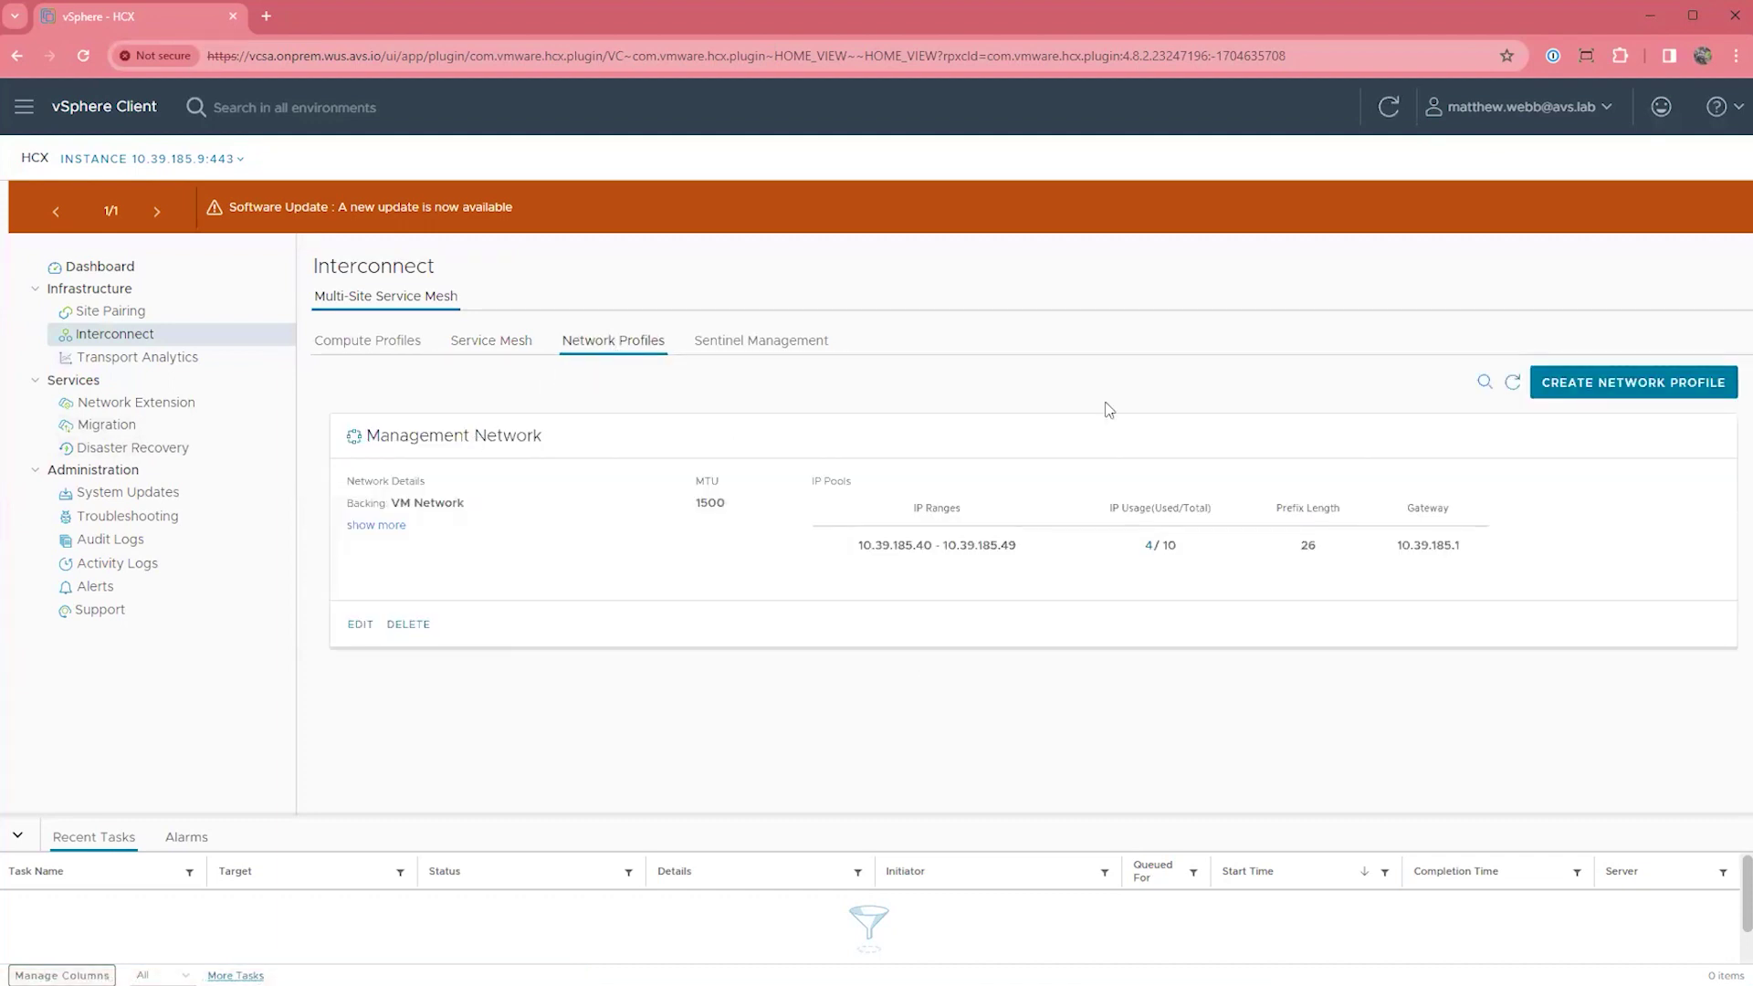
pyautogui.click(1607, 399)
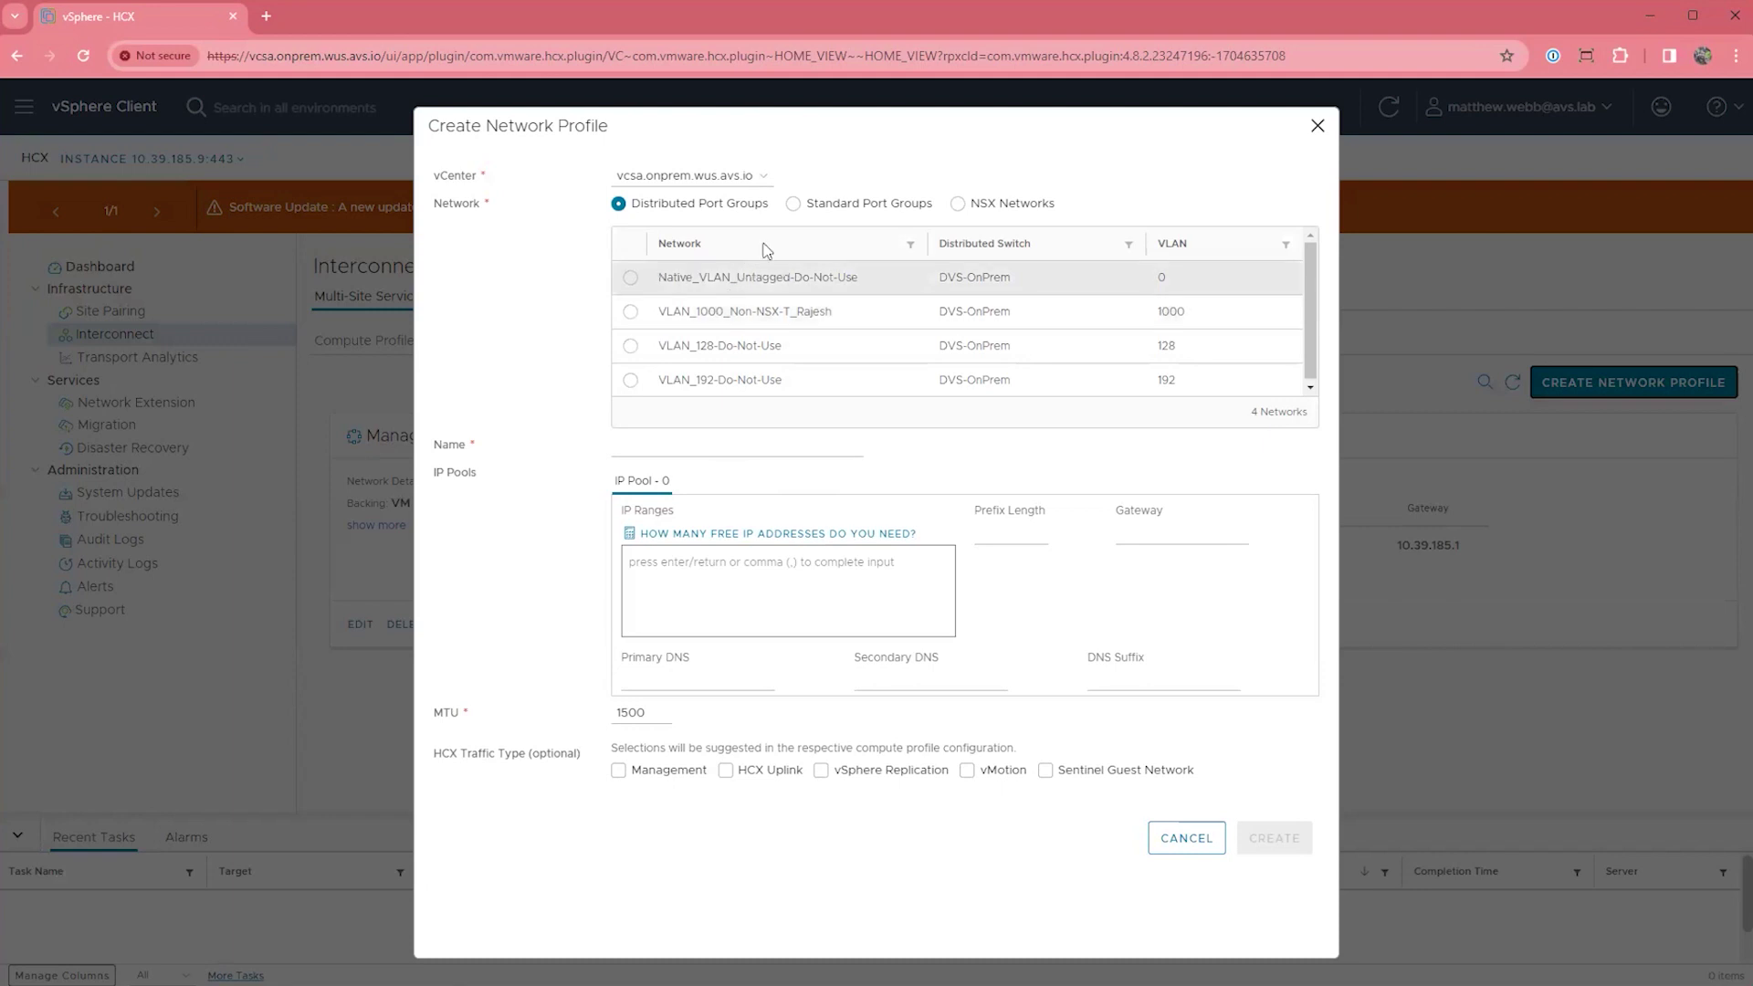
pyautogui.click(792, 204)
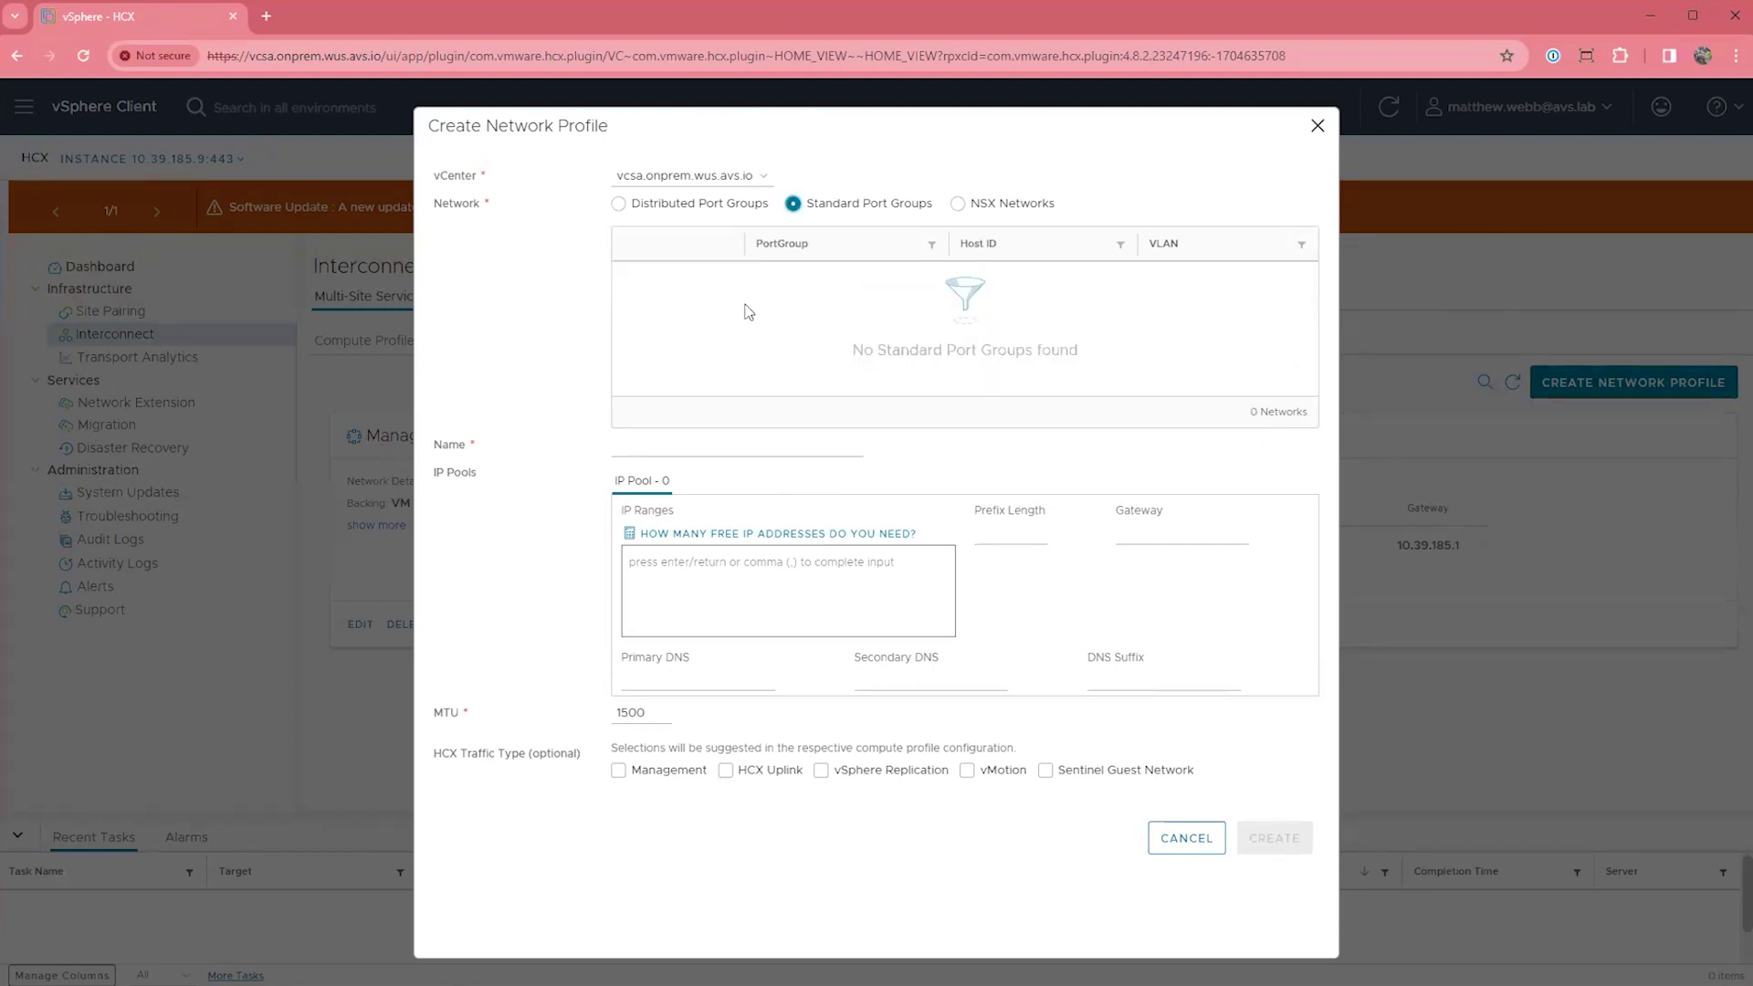
pyautogui.click(956, 204)
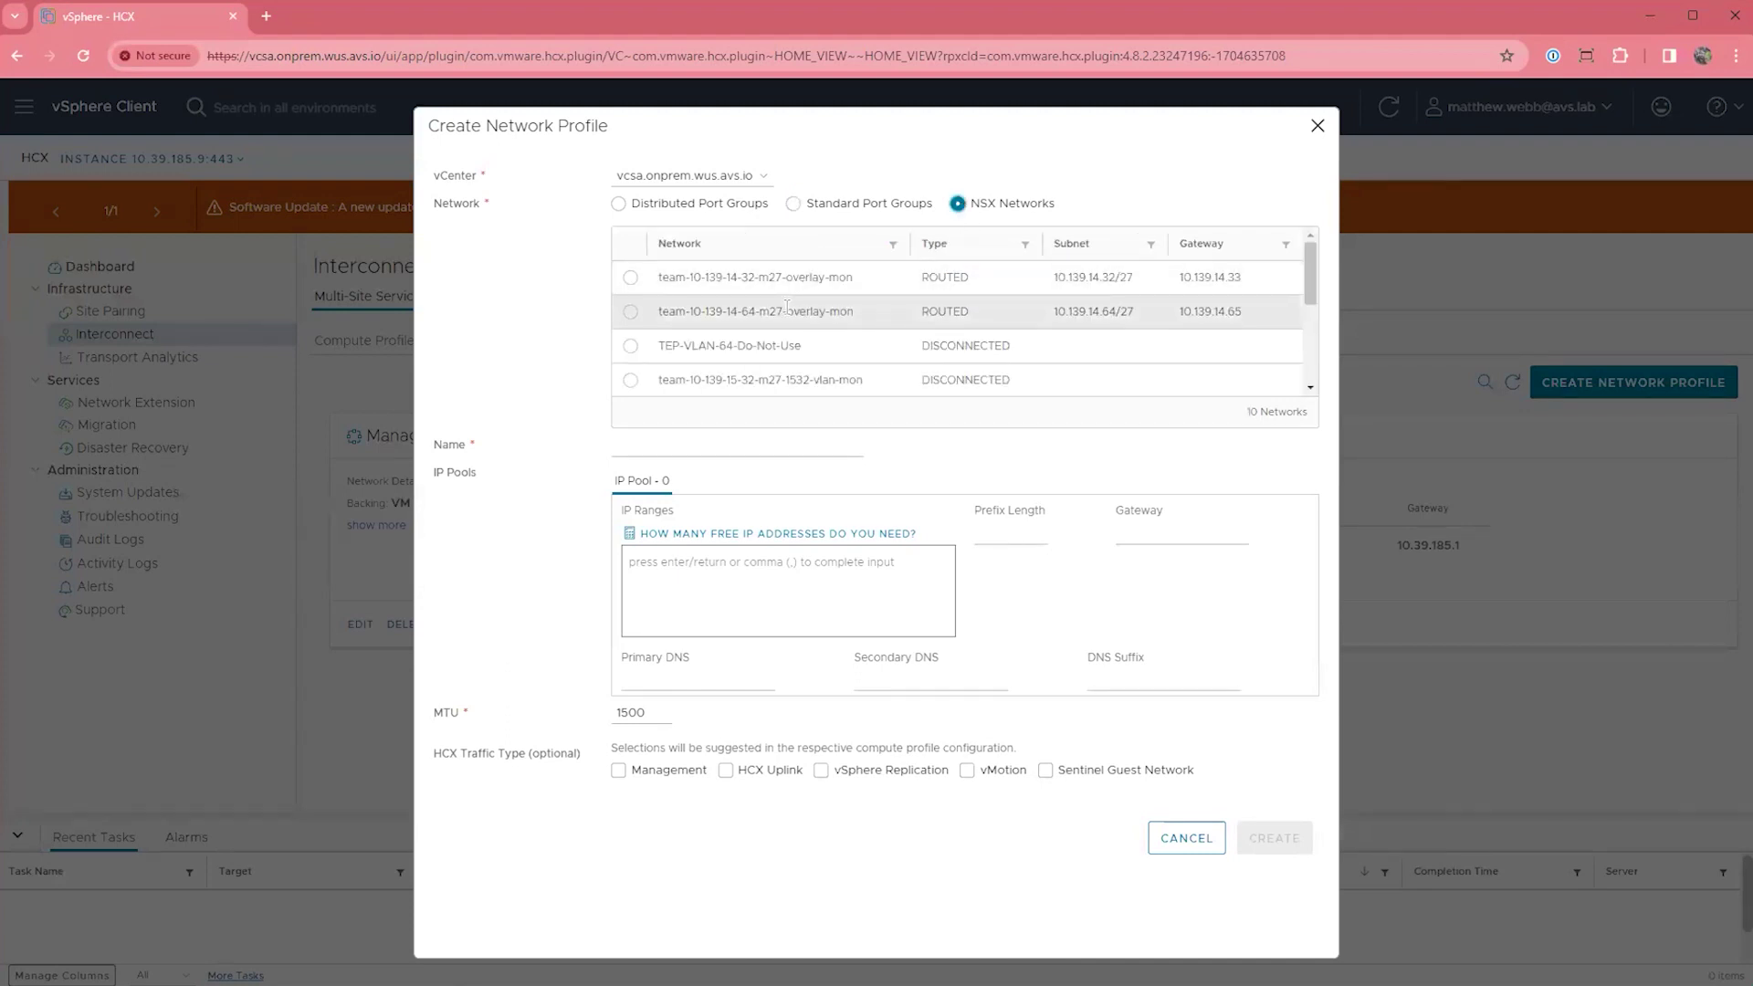
pyautogui.click(793, 204)
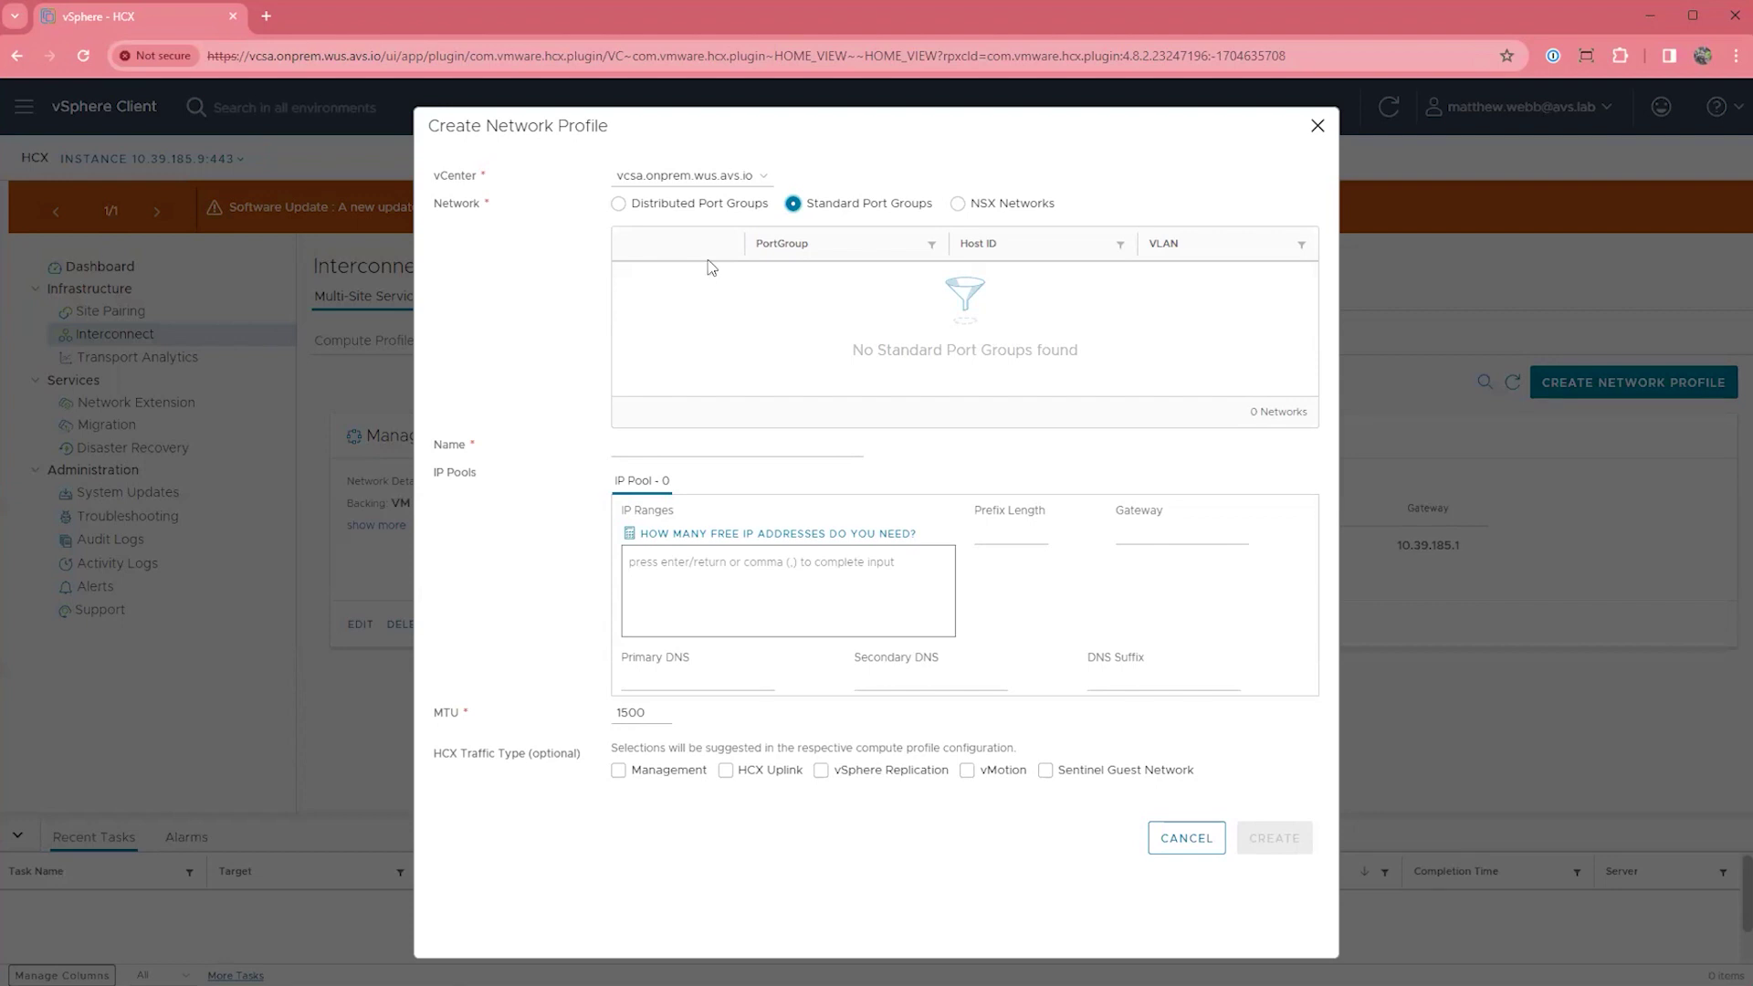
# - Back the profile with distributed port groups and begin naming it 'Manageme'
pyautogui.click(701, 208)
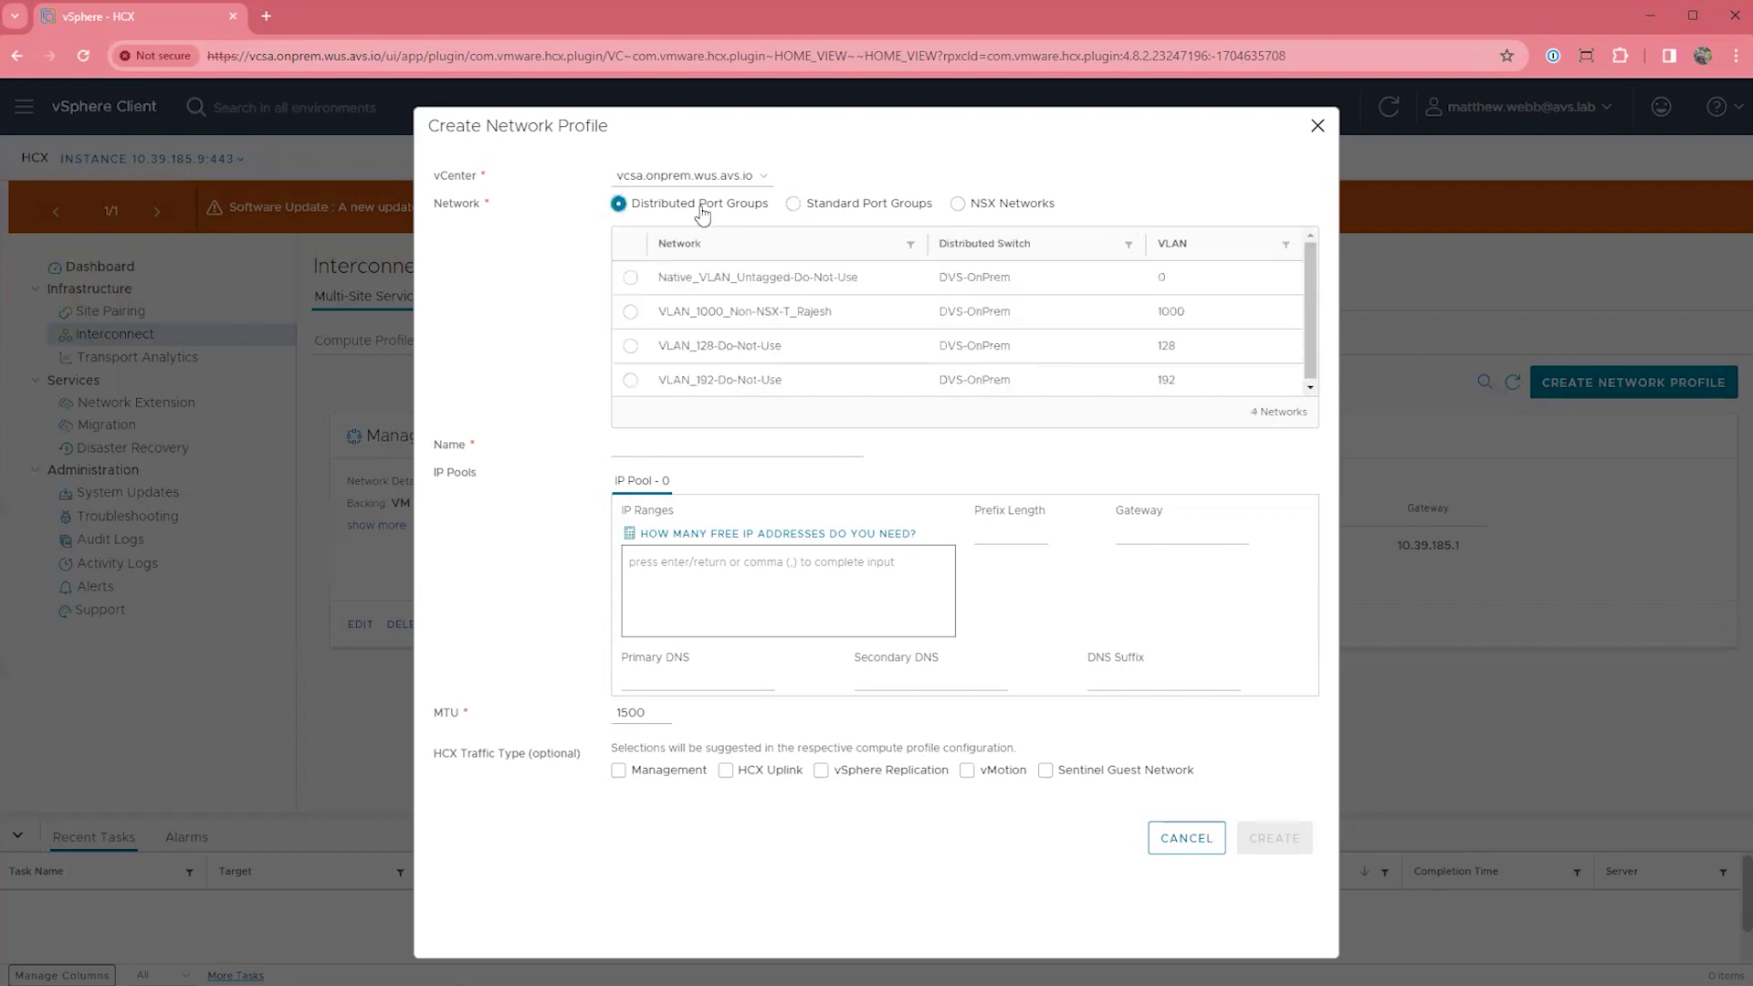
pyautogui.click(645, 446)
pyautogui.write('Manageme')
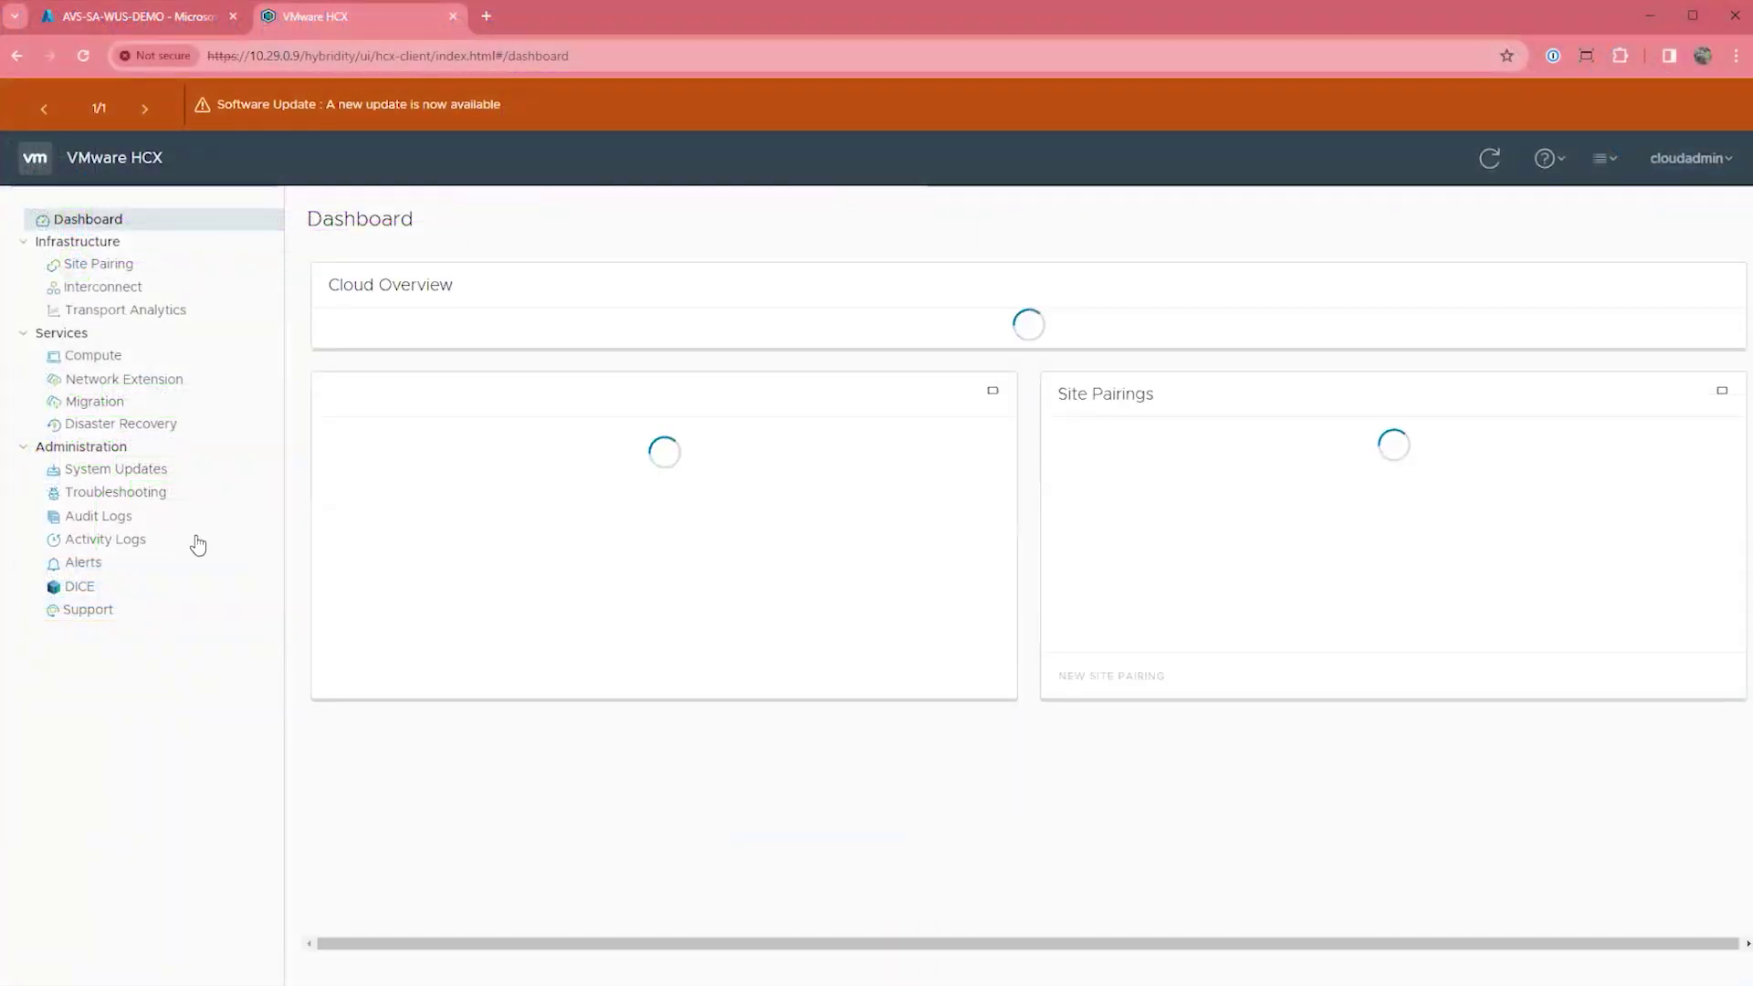
# - On the Network Extension page, expand the first and second extended network rows
pyautogui.click(148, 391)
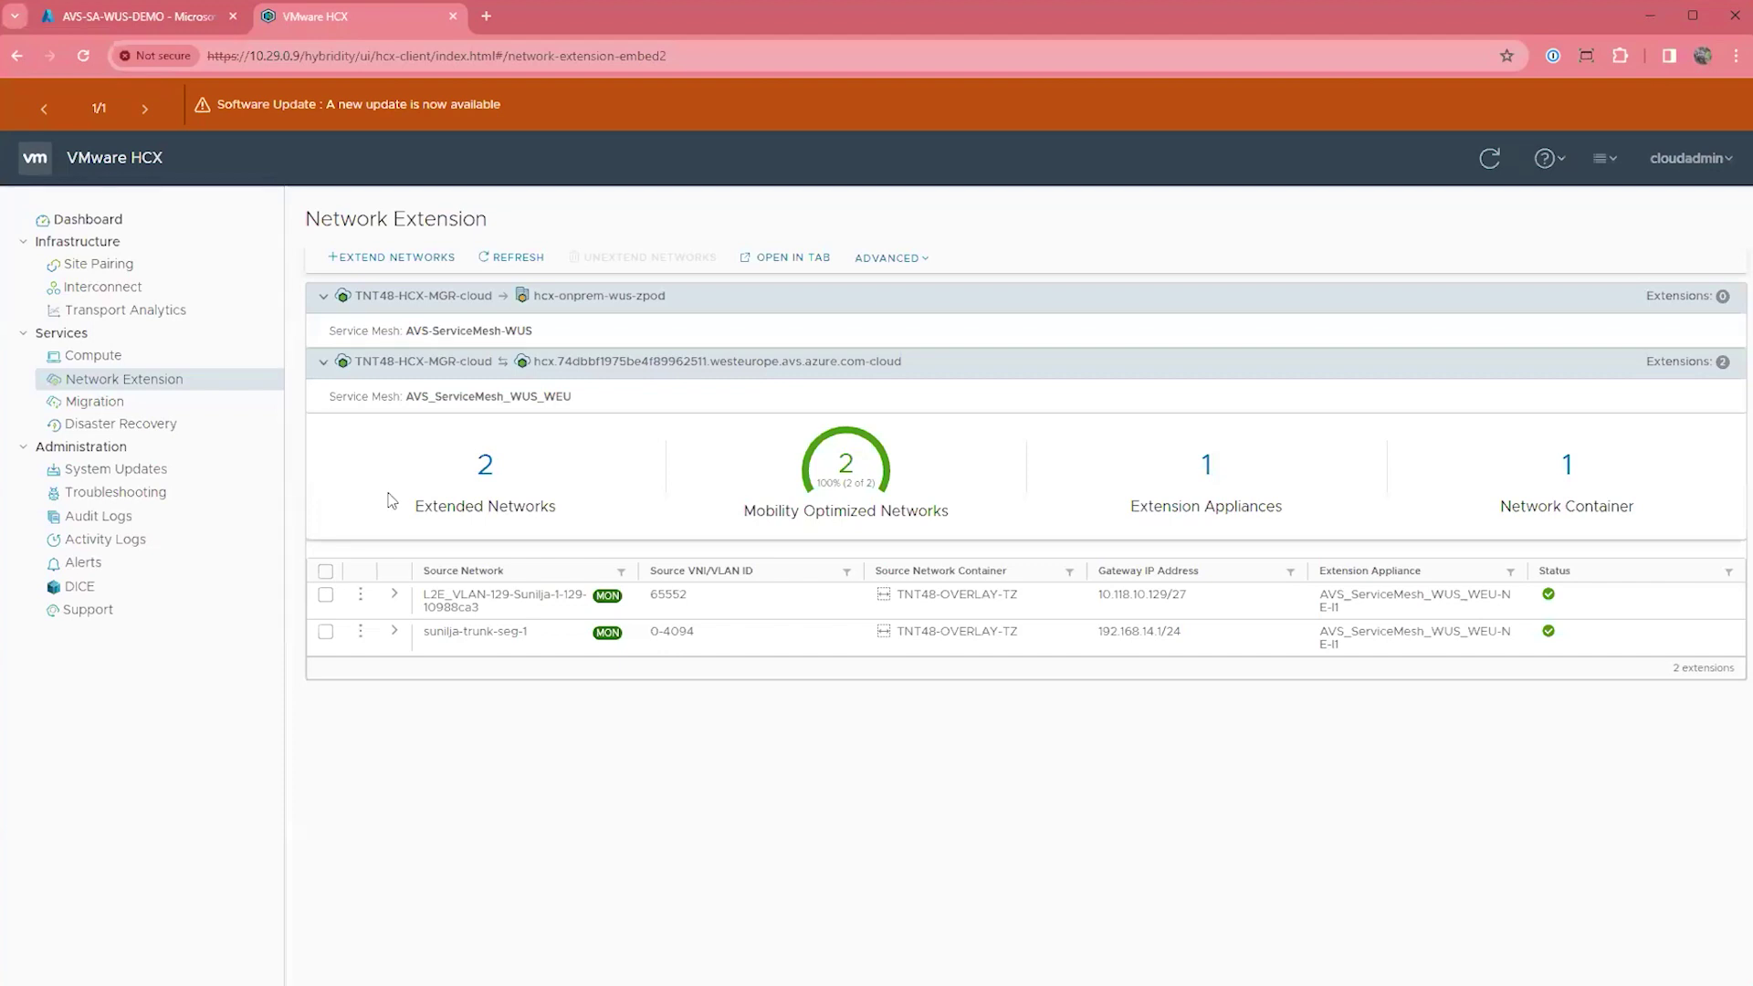
pyautogui.click(394, 594)
pyautogui.scroll(-1, 460, 504)
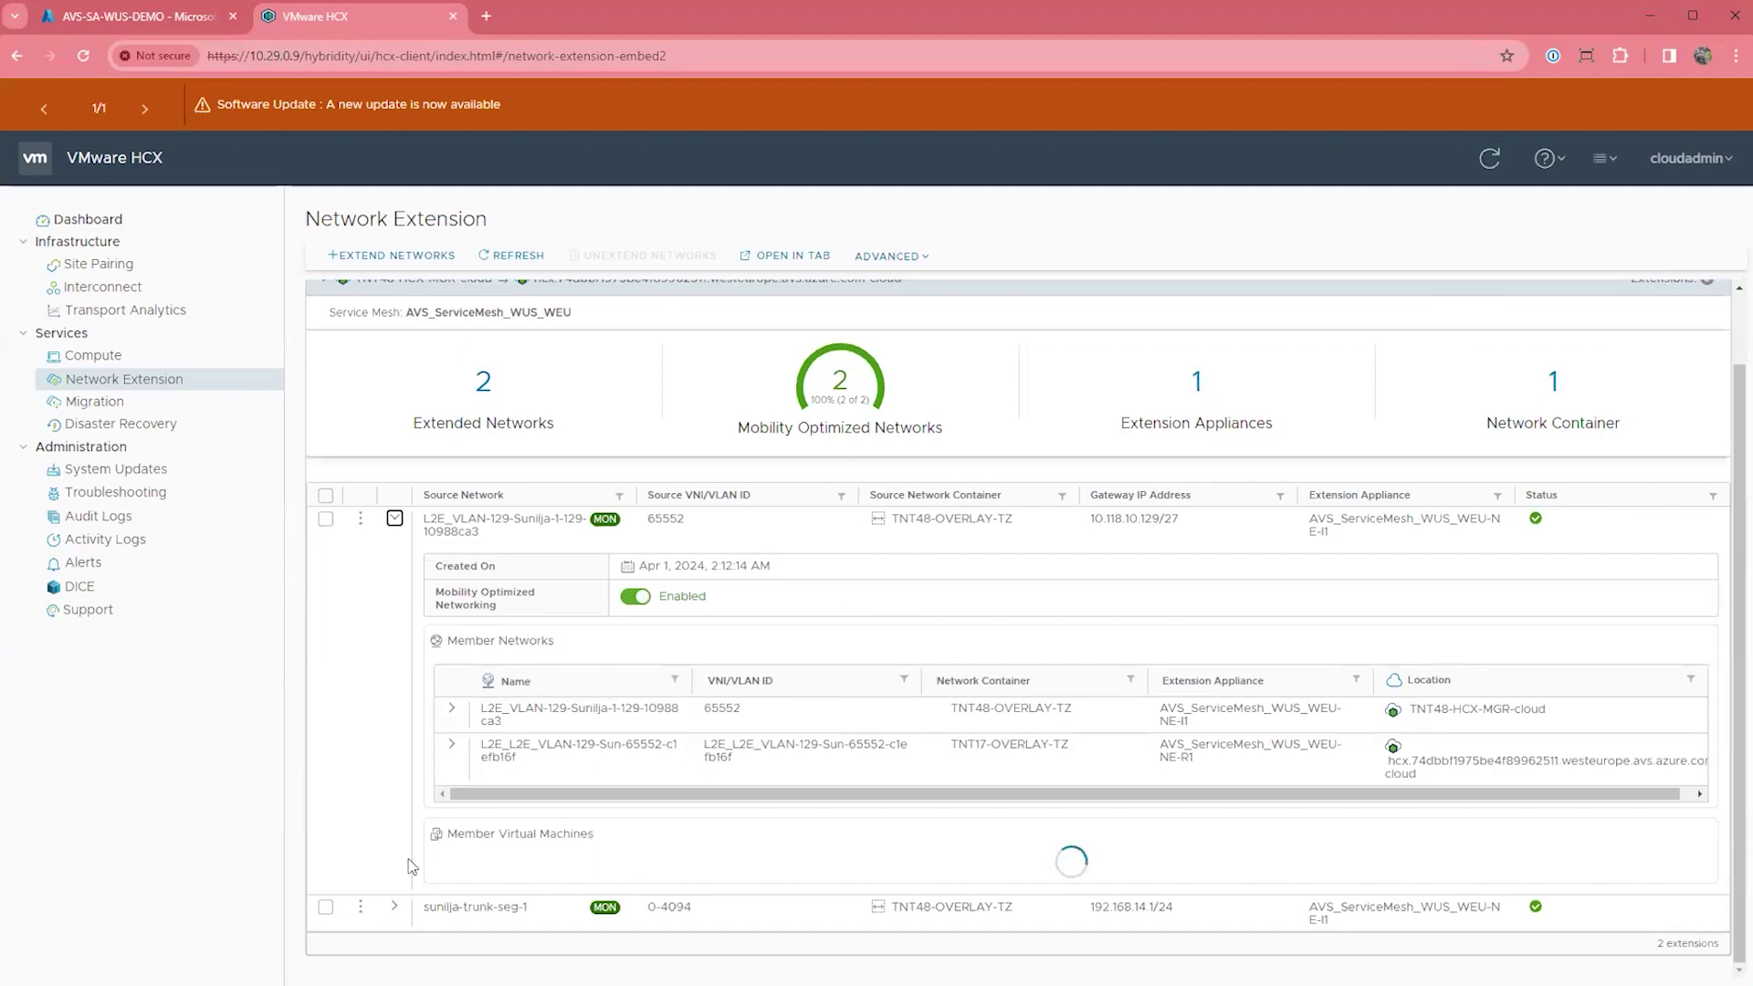
pyautogui.click(392, 911)
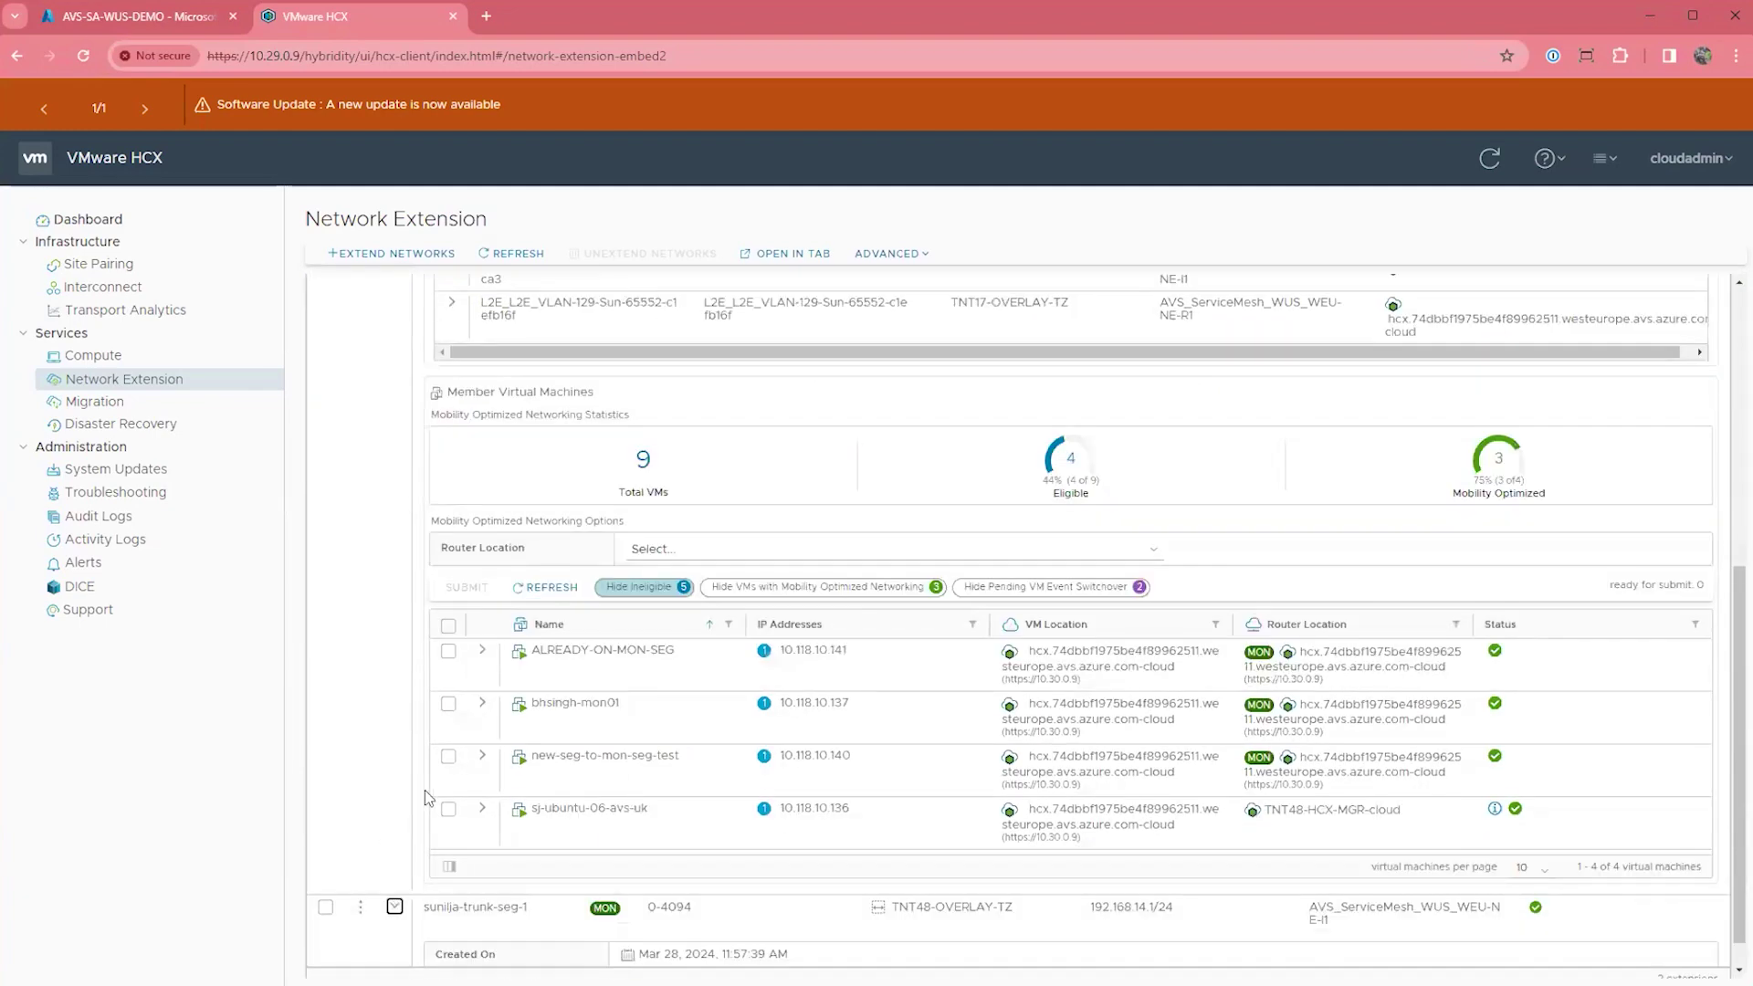
pyautogui.scroll(-3, 424, 791)
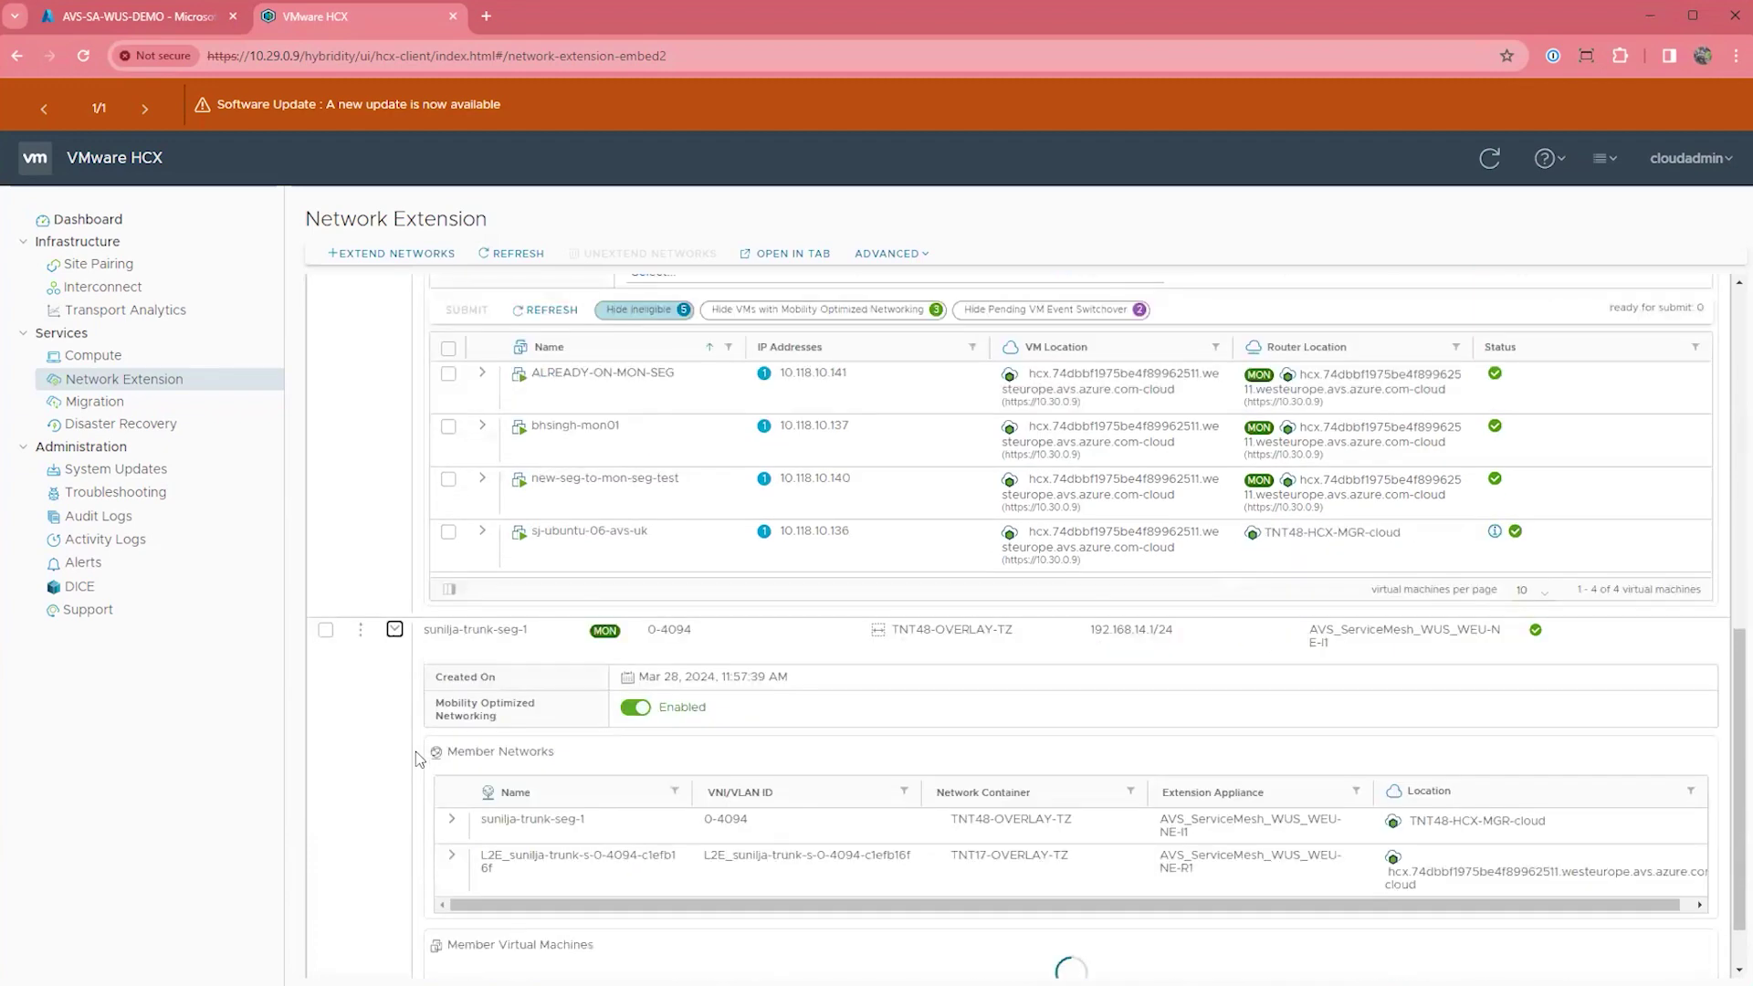
pyautogui.scroll(-1, 415, 752)
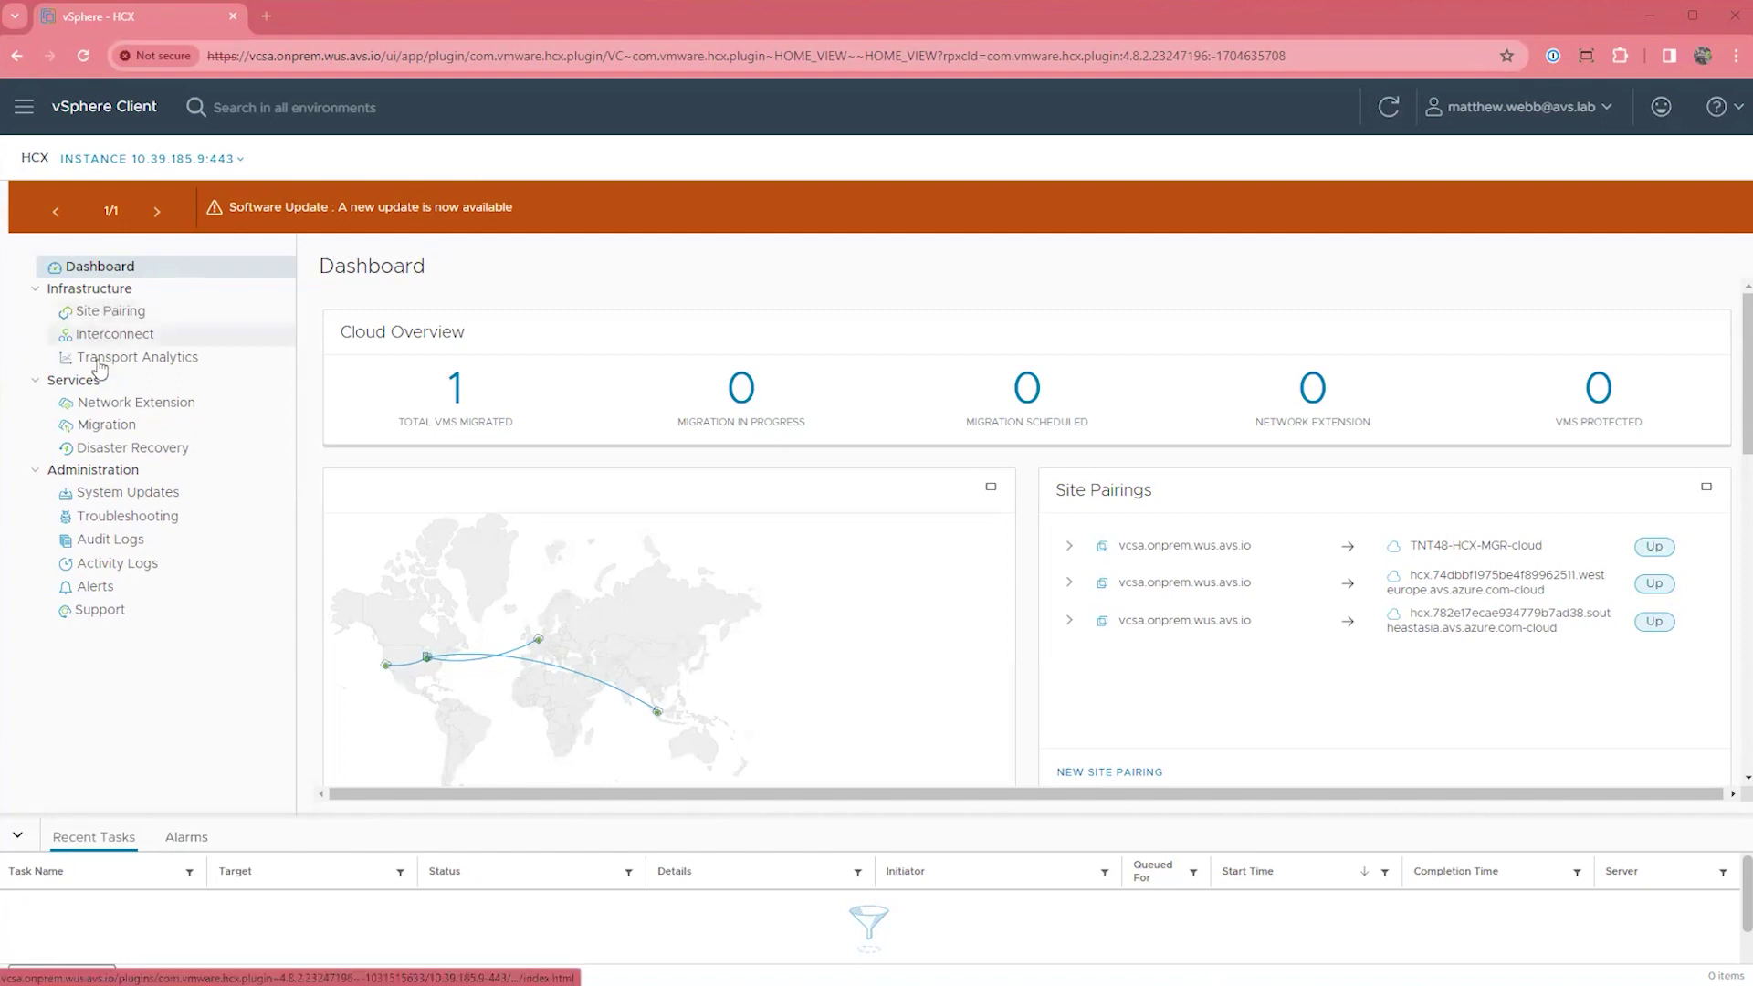
# - Run the service mesh uplink test in Transport Analytics and check the parallel migrations estimate details
pyautogui.click(128, 357)
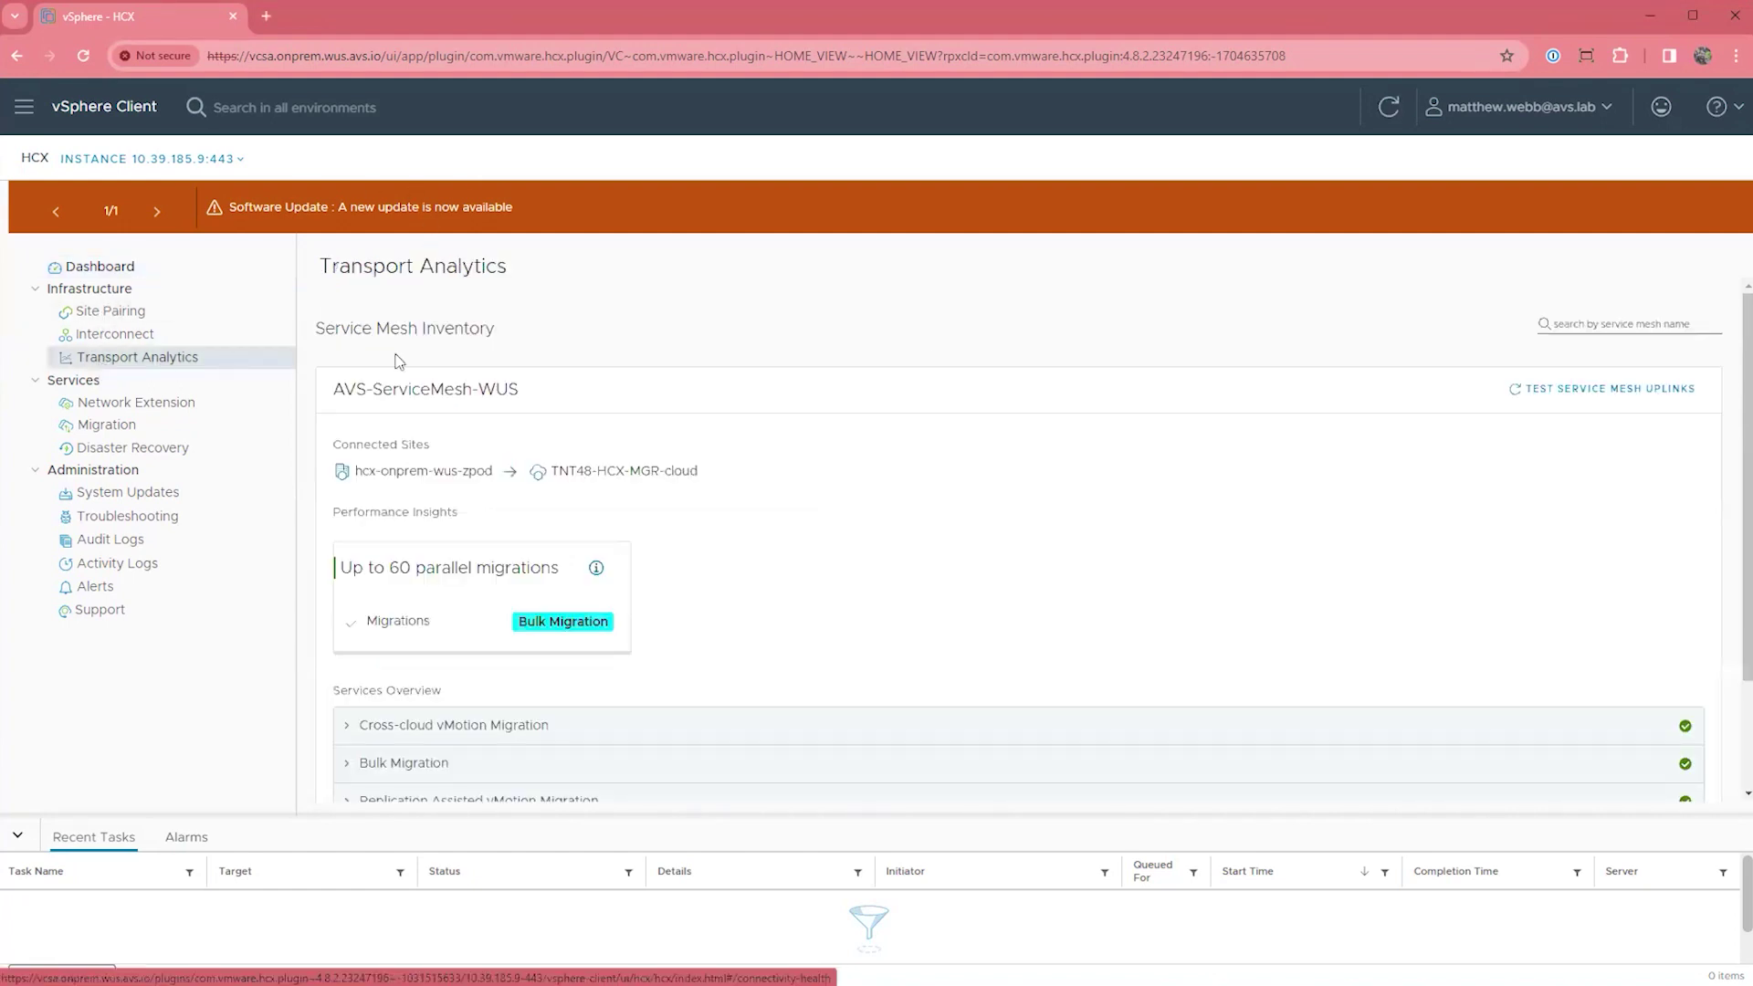
pyautogui.click(1542, 393)
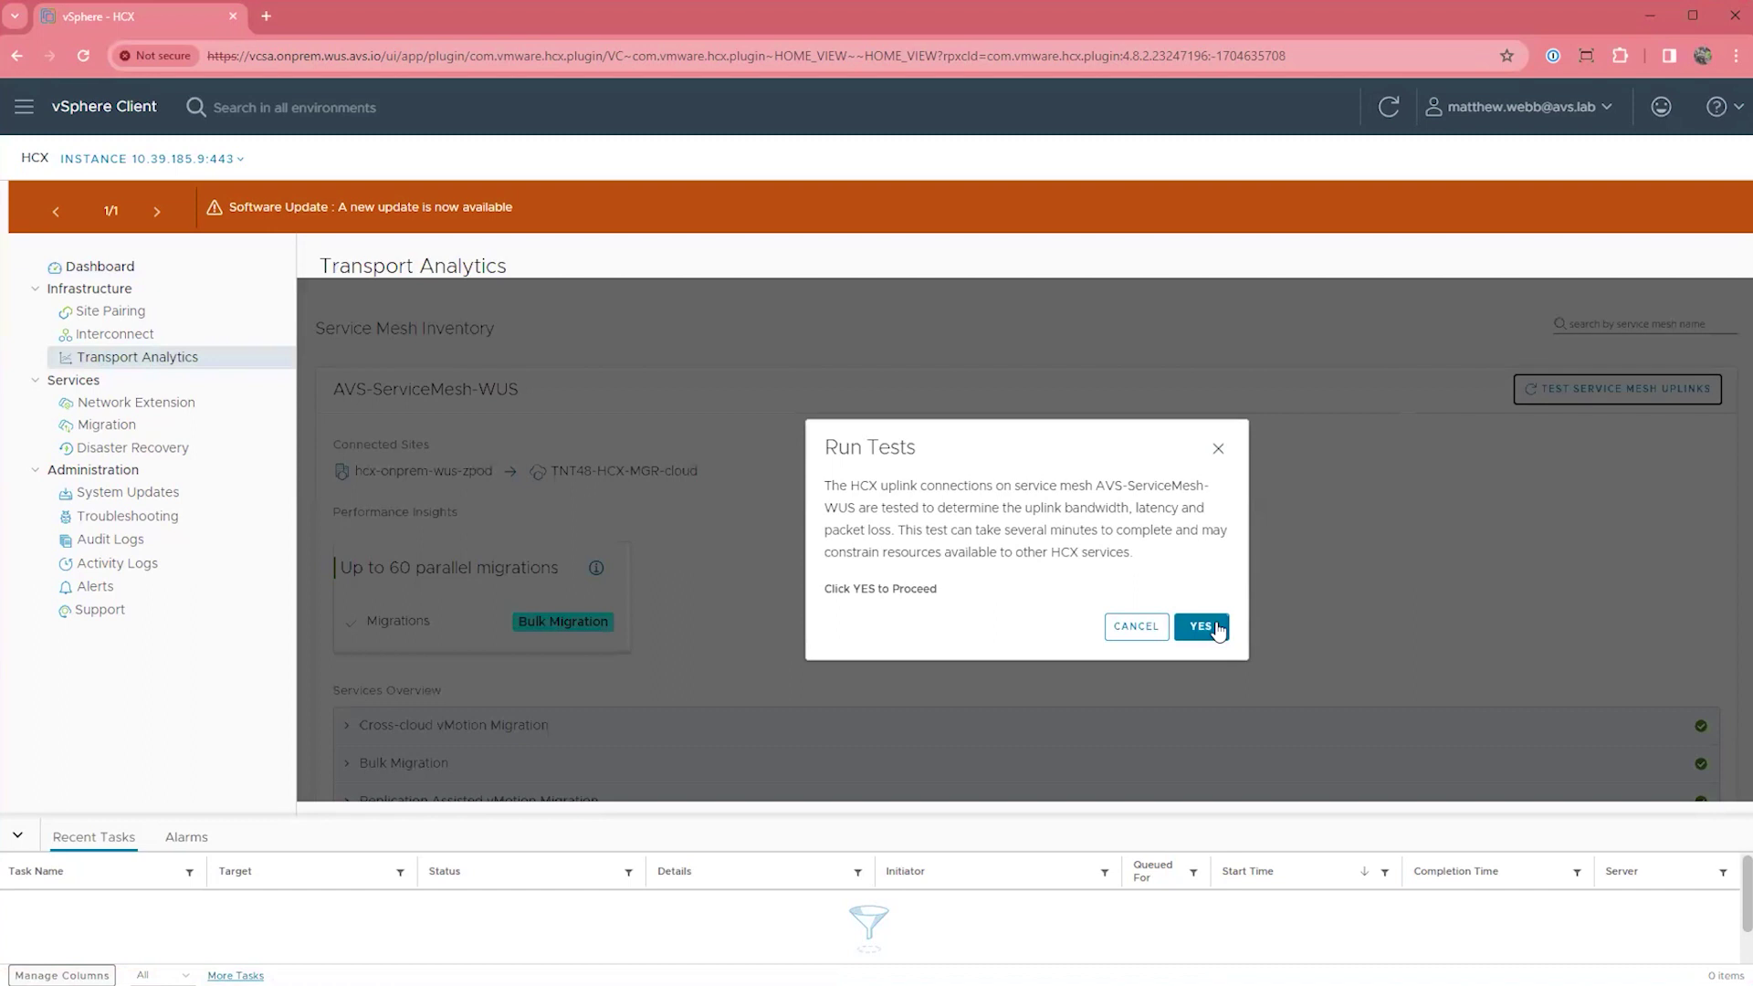
pyautogui.click(1202, 627)
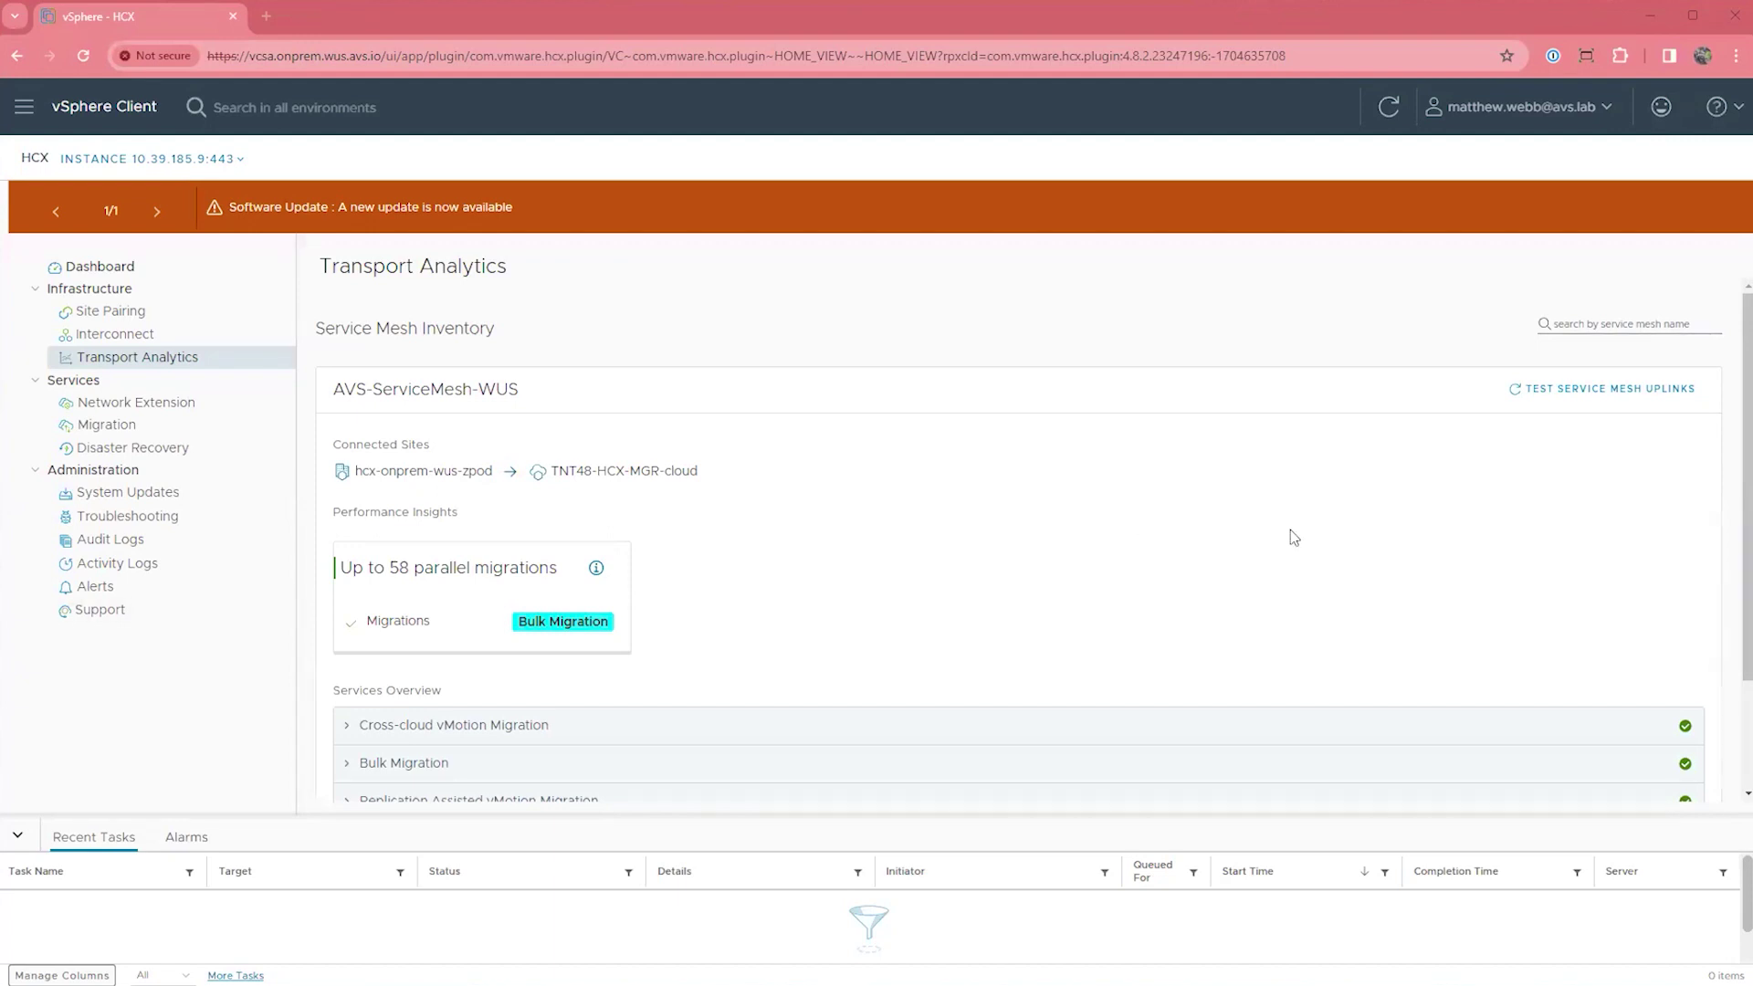
pyautogui.scroll(-1, 1295, 537)
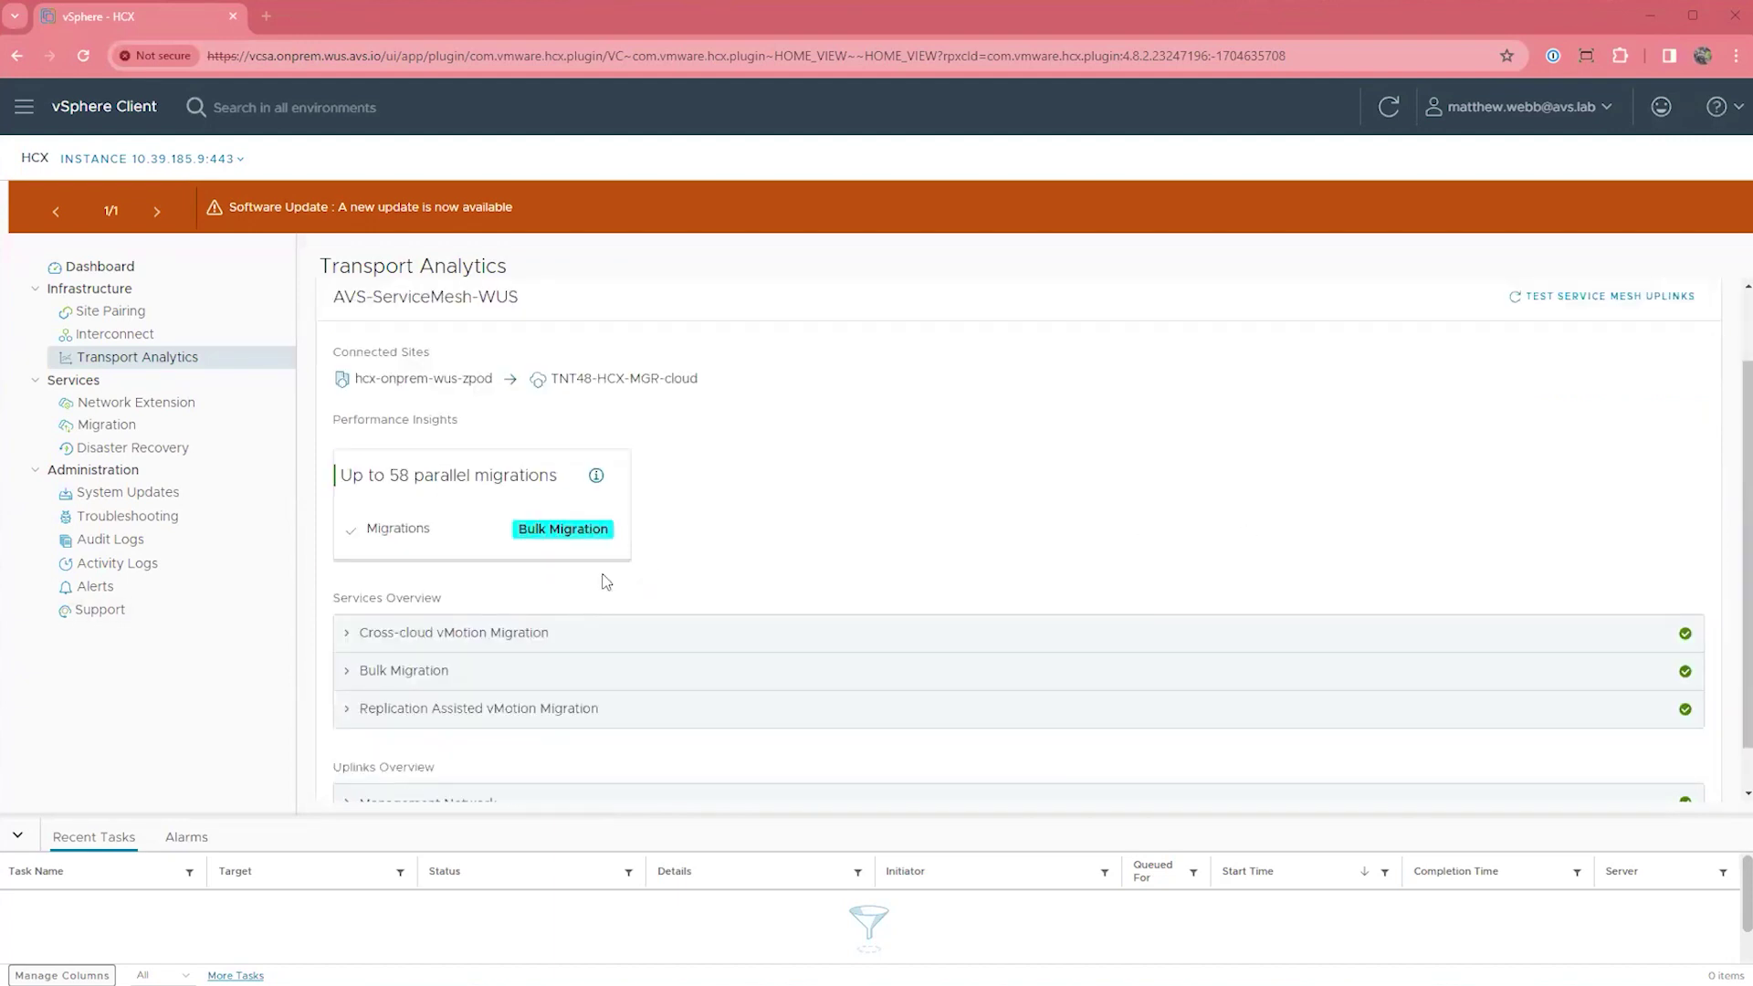
pyautogui.click(598, 477)
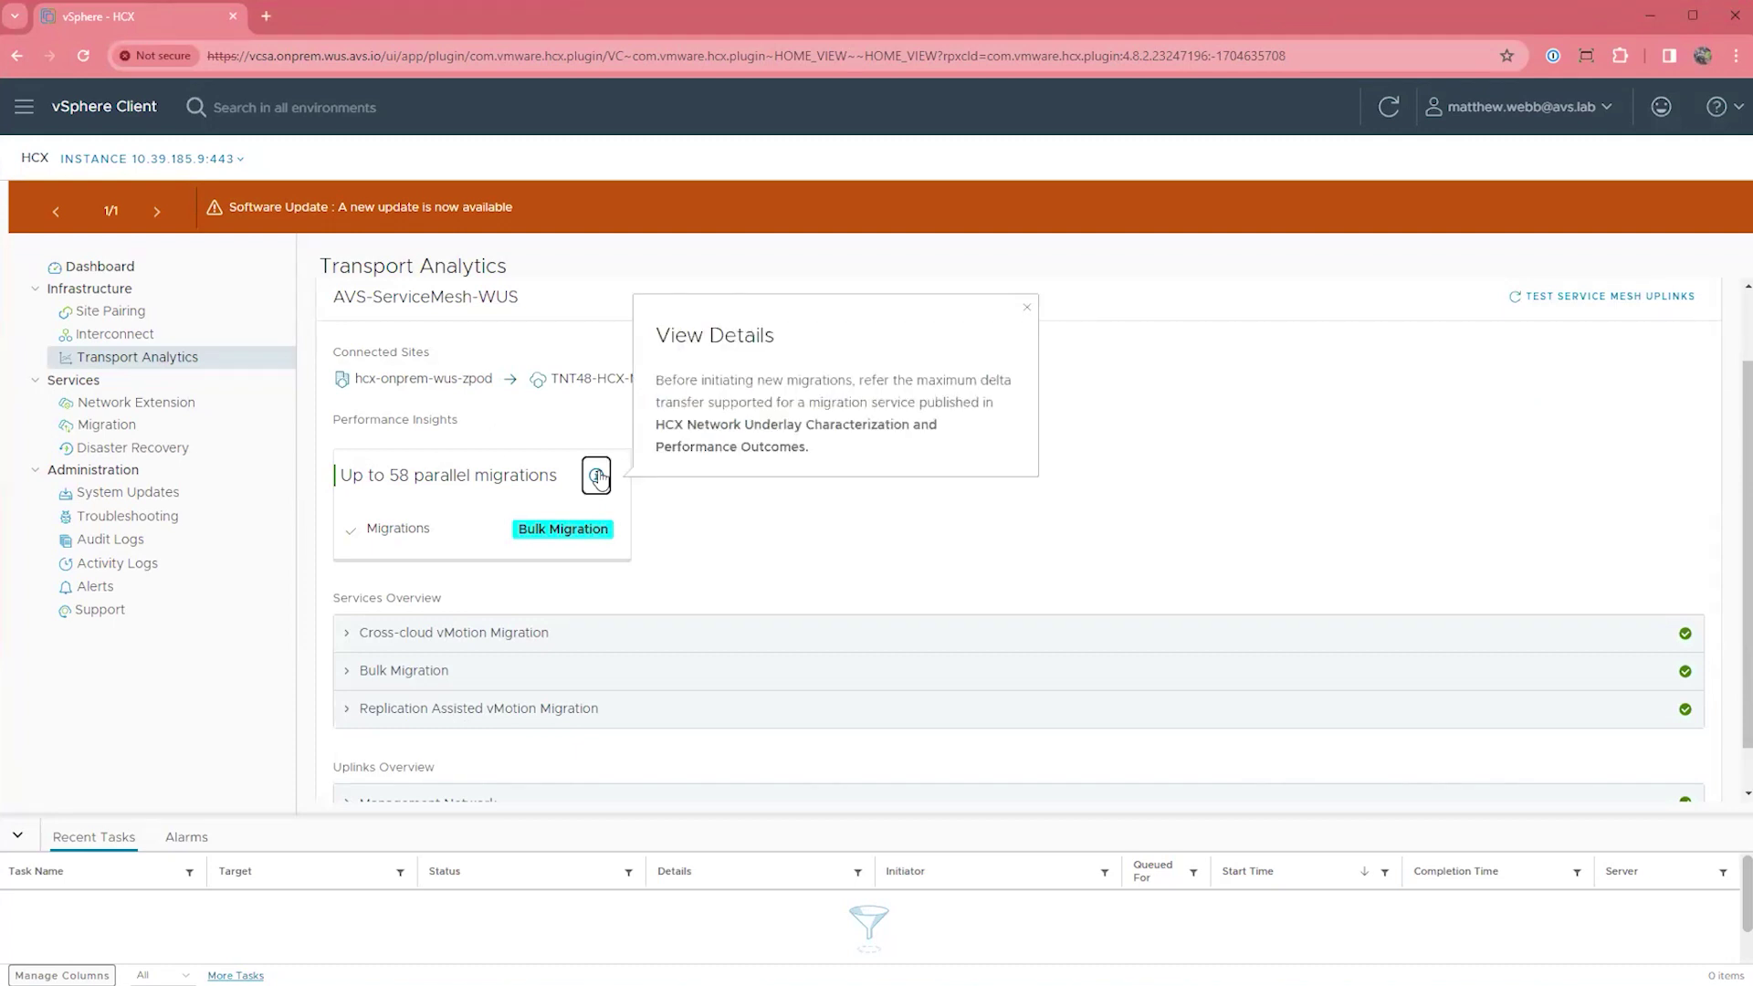
pyautogui.click(598, 477)
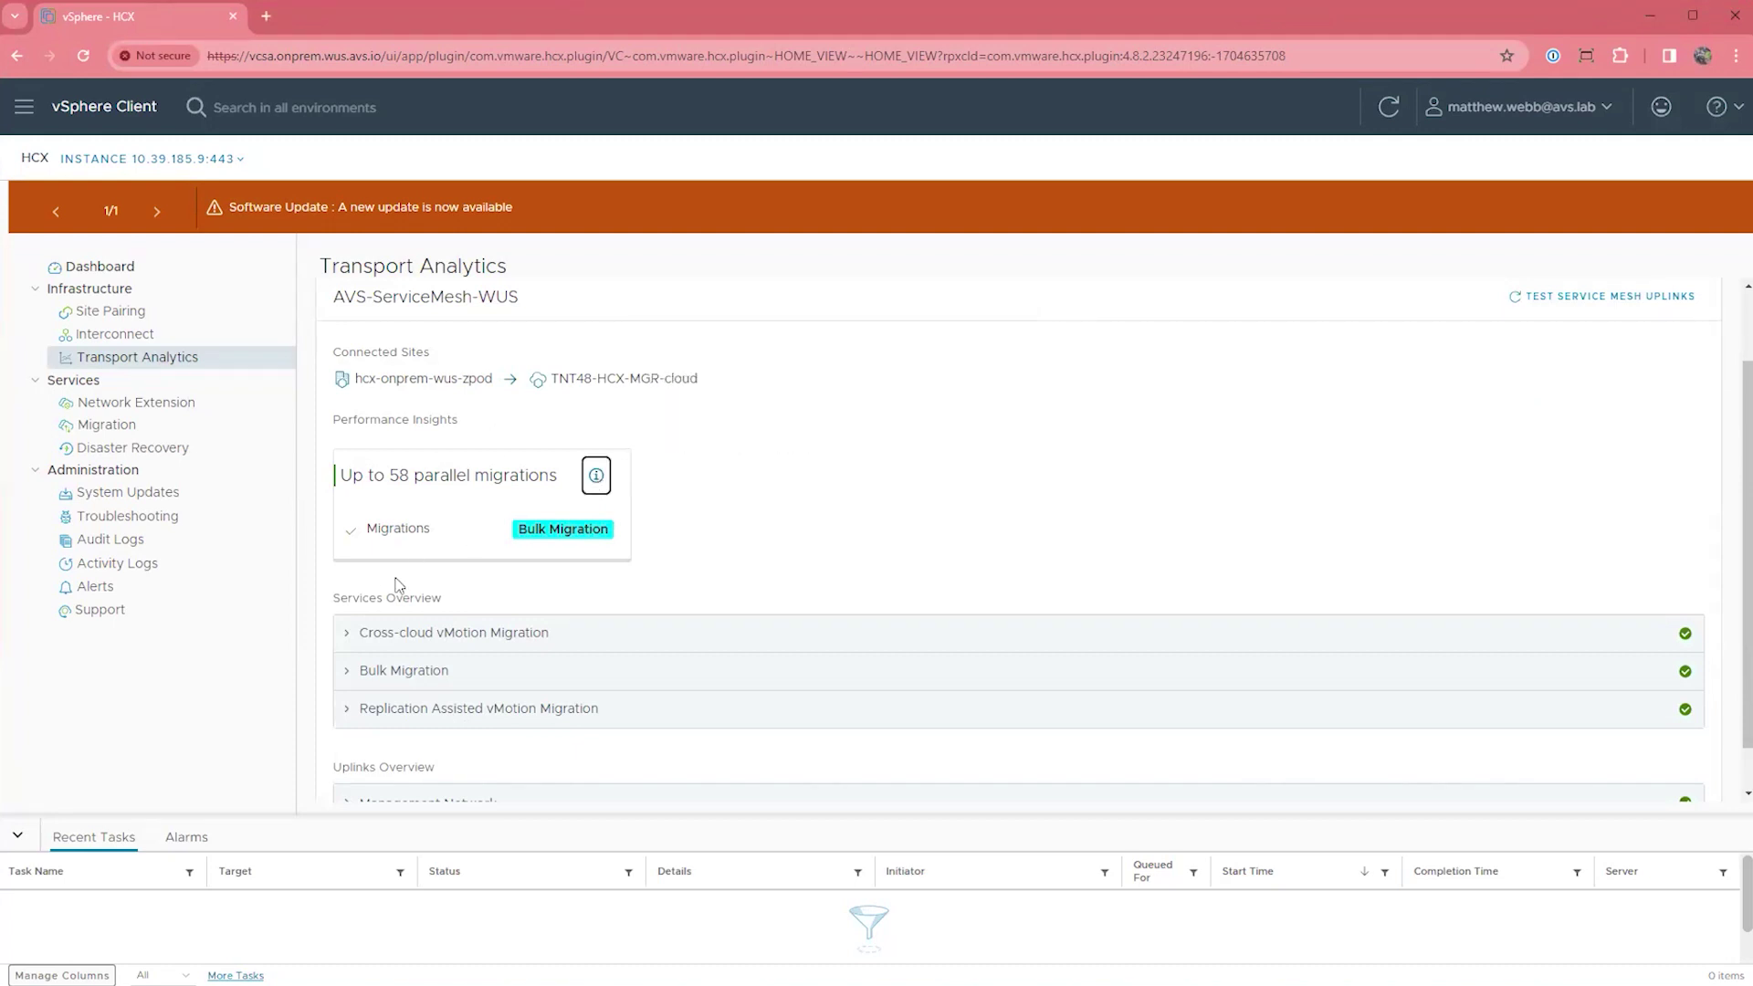
# - Expand the Cross-cloud vMotion, Bulk and Replication Assisted vMotion thresholds and the Management Network's measured bandwidth
pyautogui.click(352, 634)
pyautogui.scroll(-2, 830, 555)
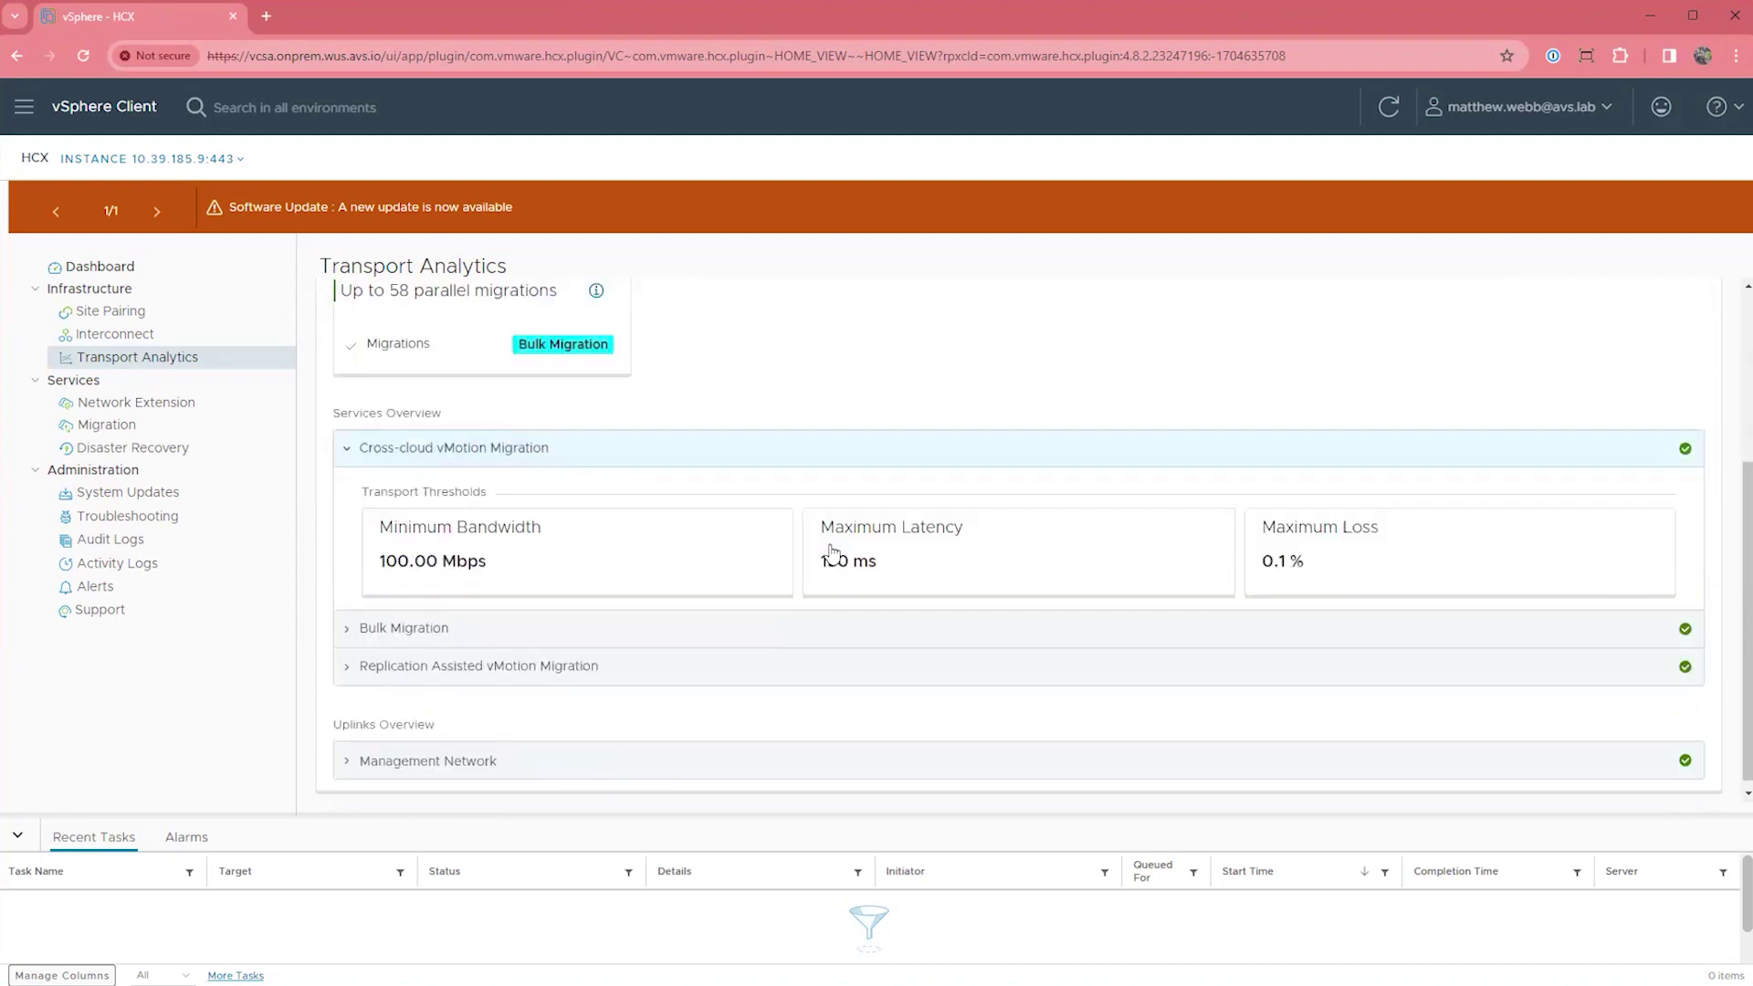
pyautogui.click(346, 630)
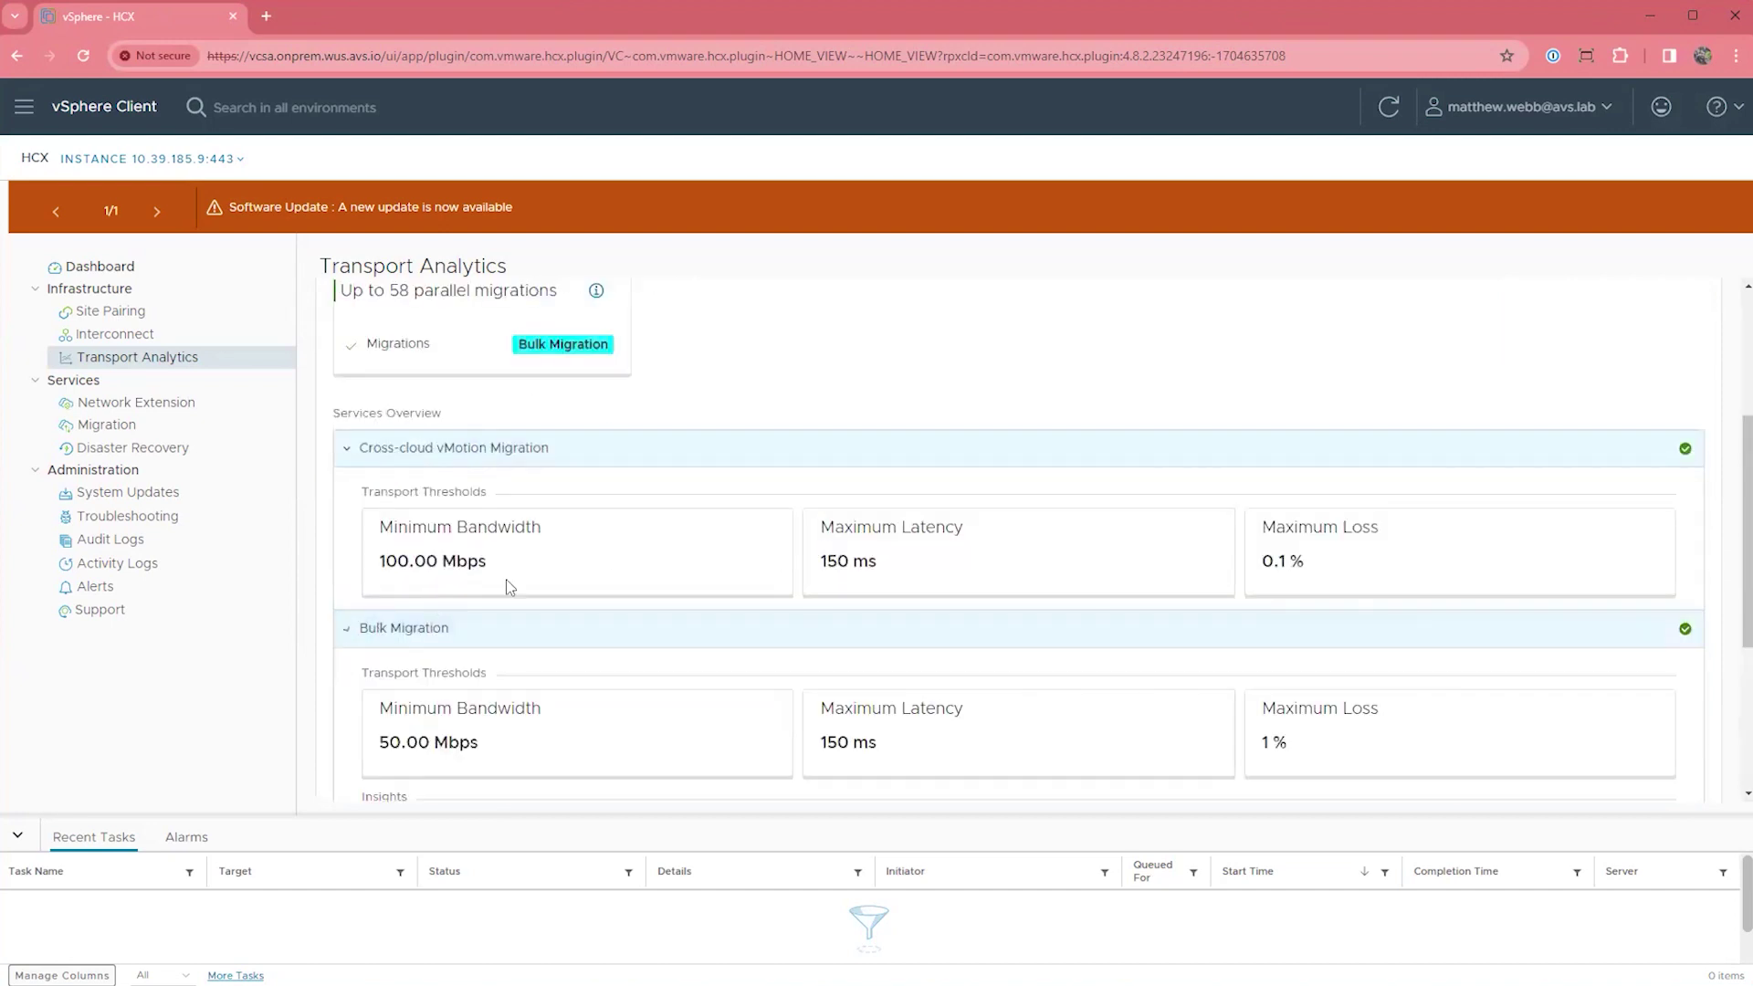
pyautogui.scroll(-3, 584, 566)
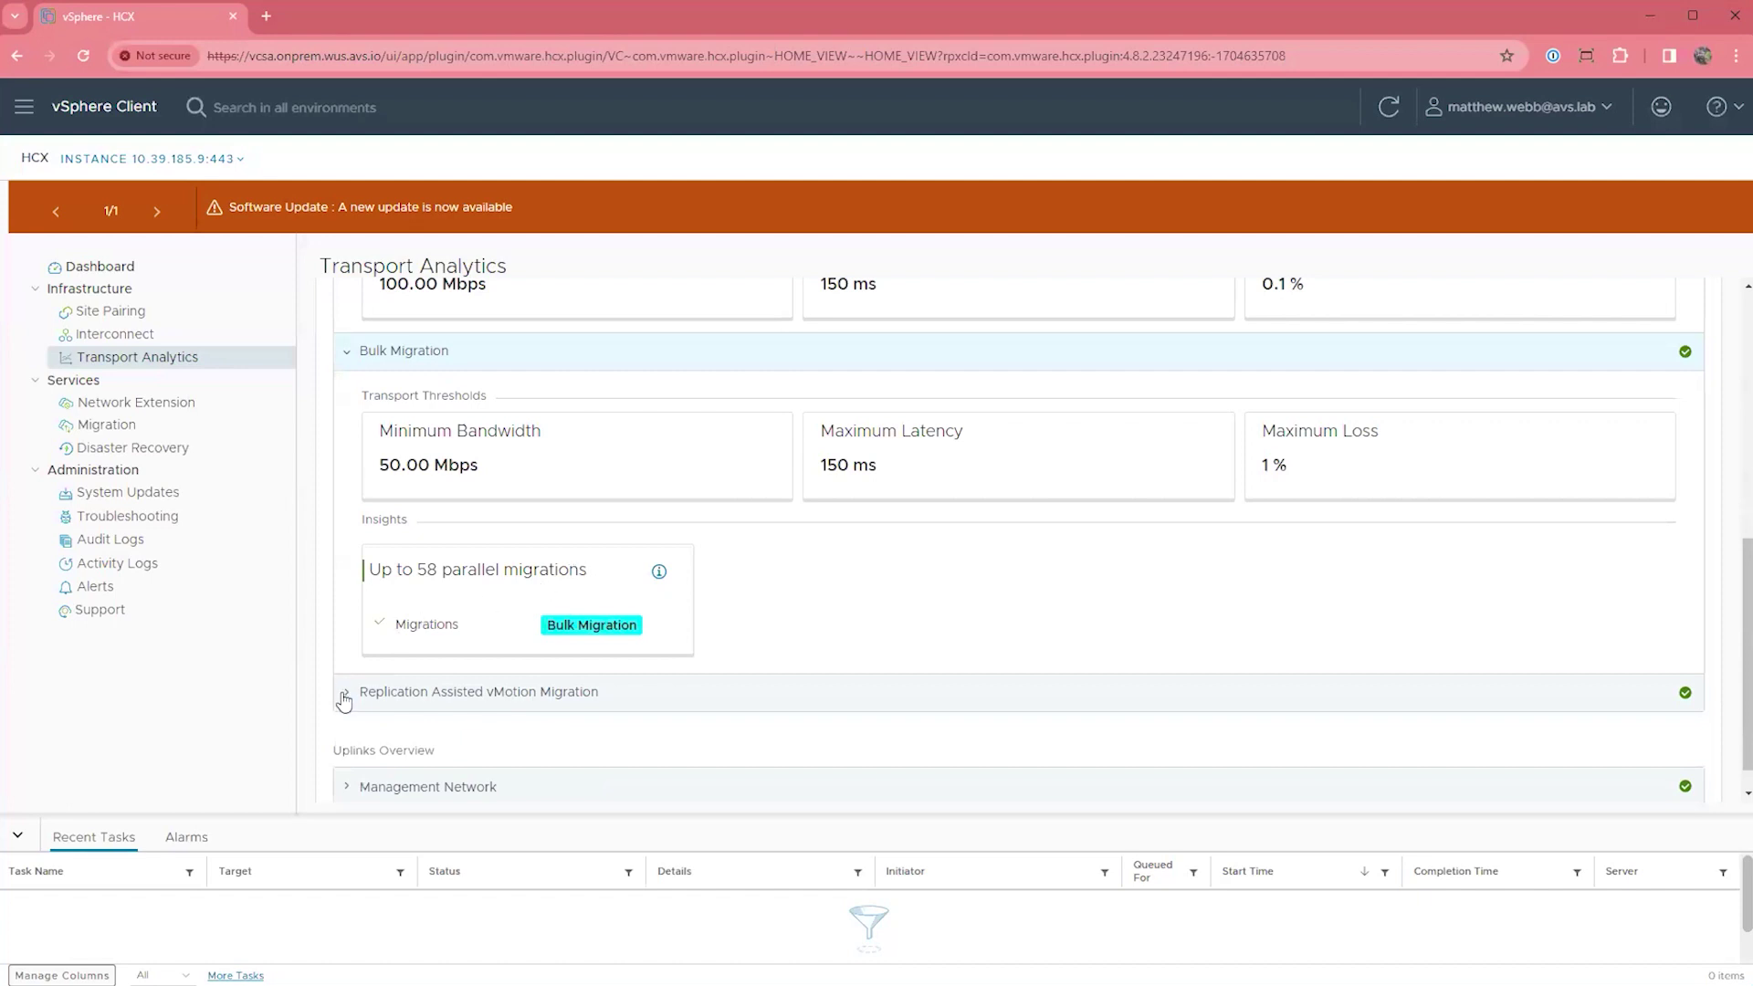
pyautogui.click(346, 694)
pyautogui.scroll(-2, 652, 590)
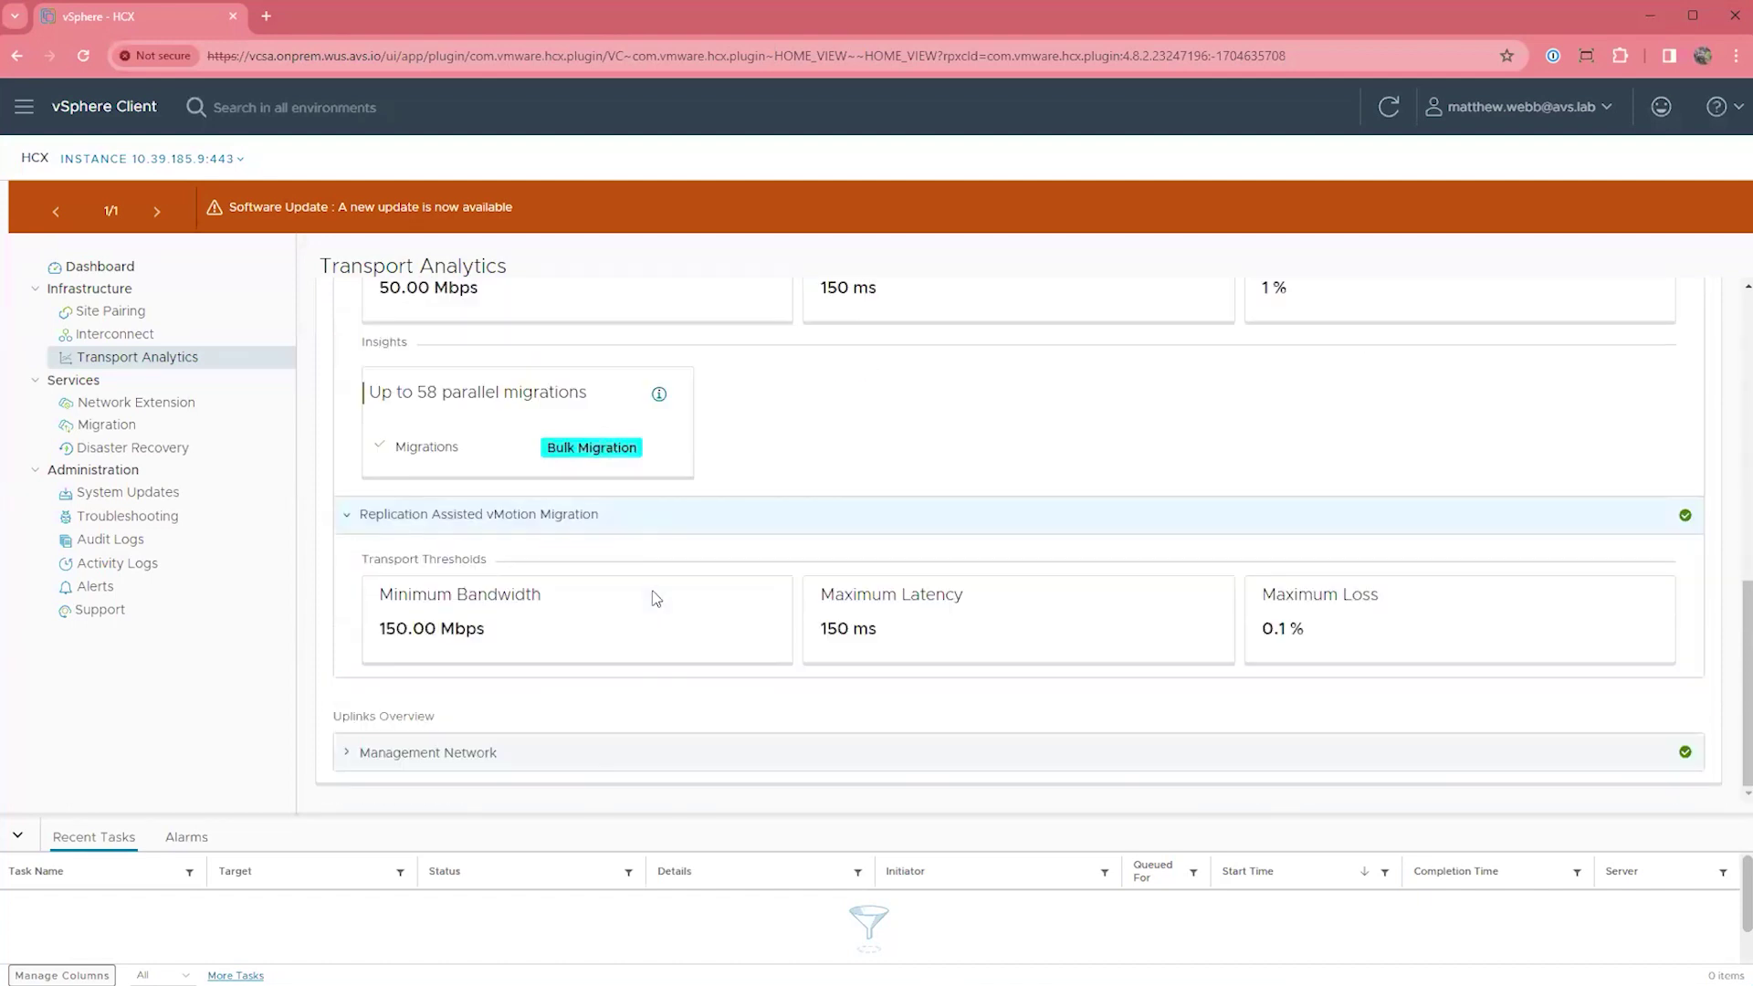
pyautogui.click(344, 755)
pyautogui.scroll(-3, 622, 579)
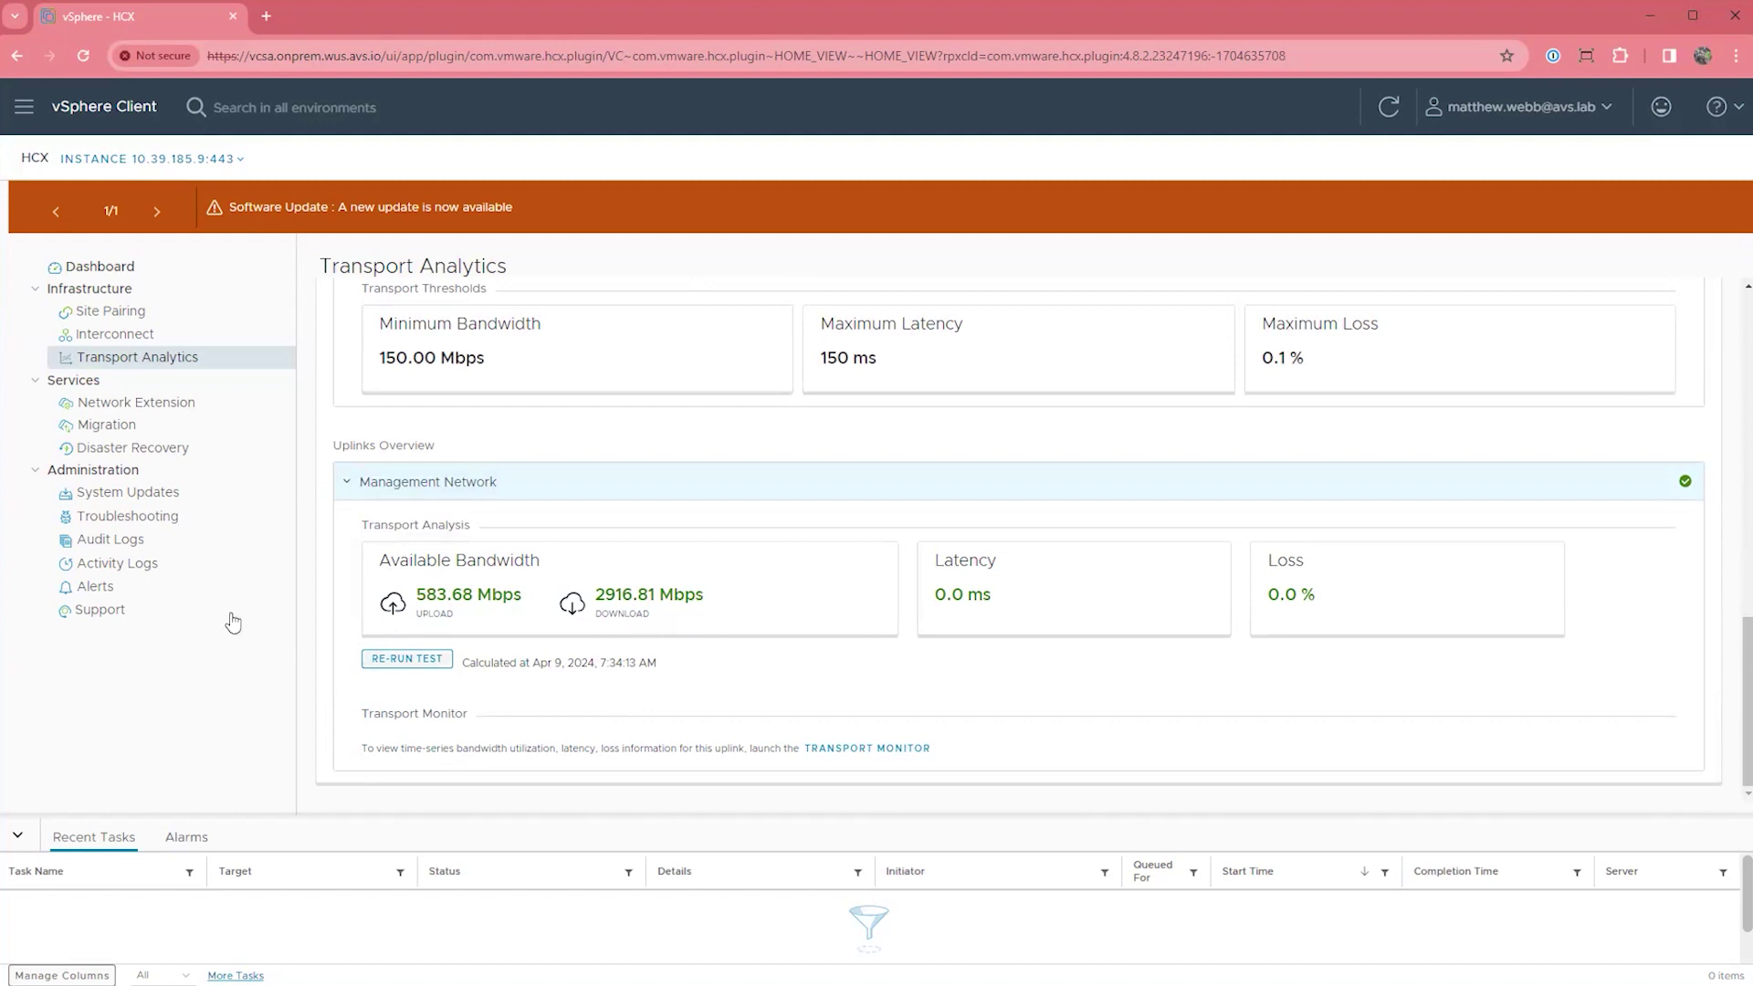
pyautogui.click(126, 336)
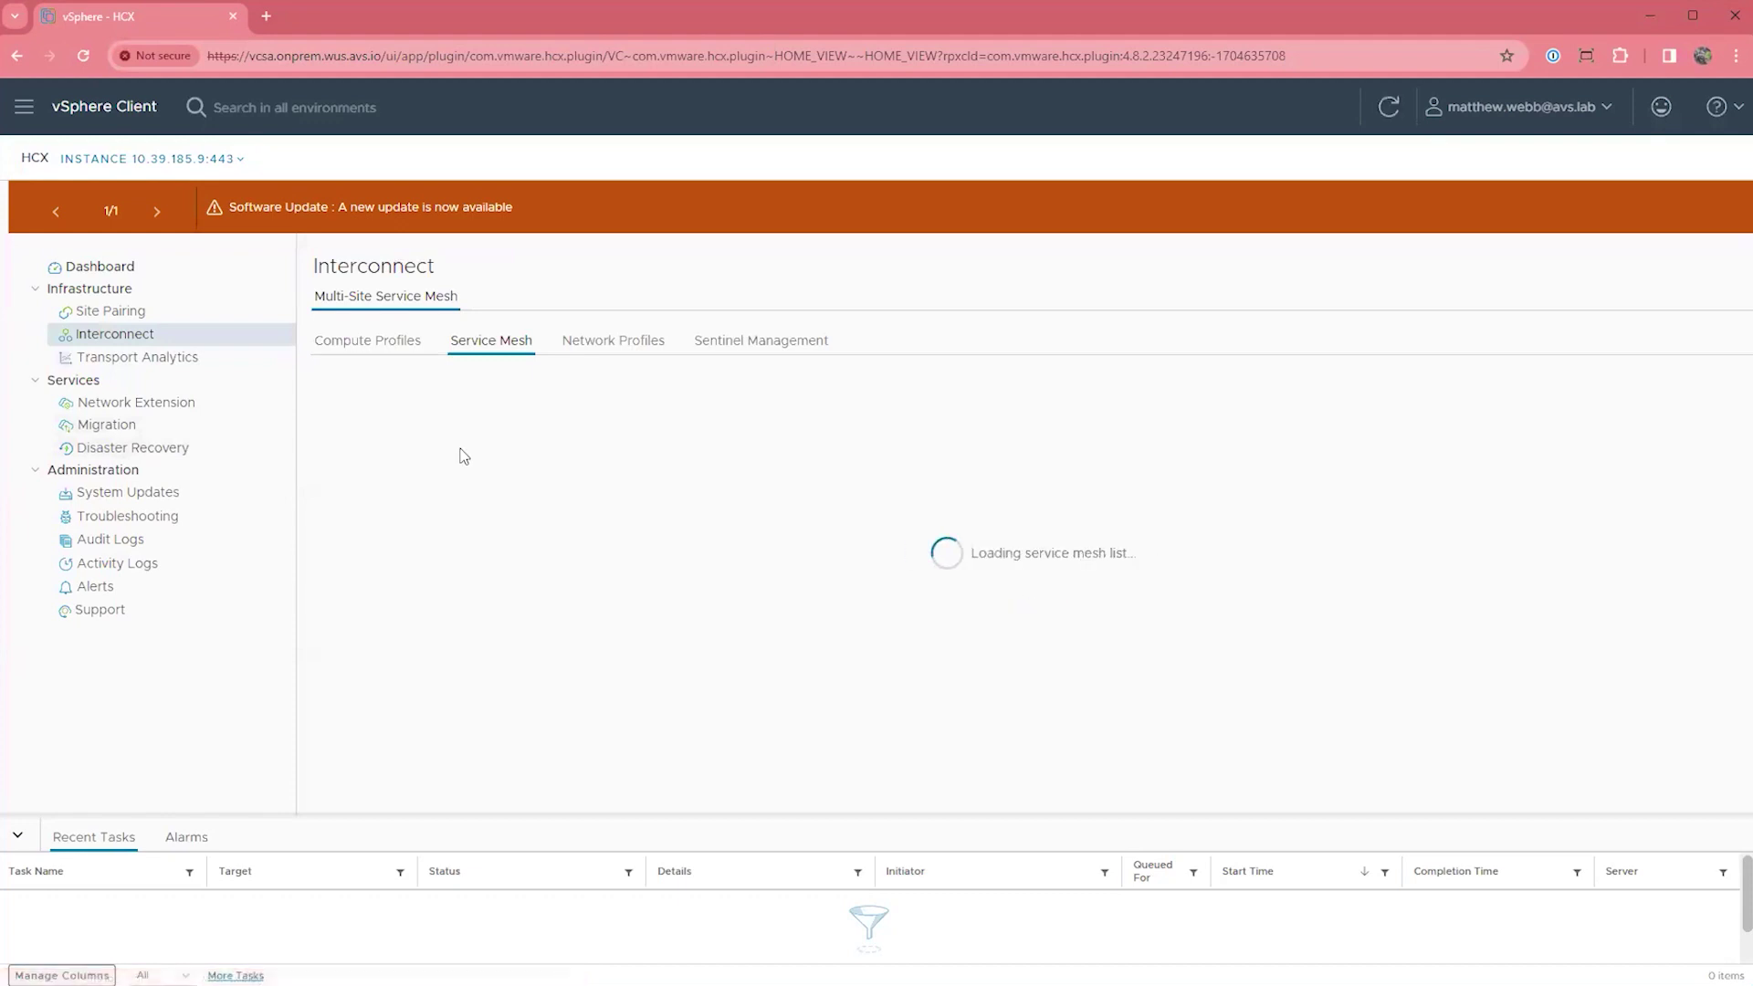
# - Start a new network profile and change its MTU from 1500 to 1350
pyautogui.click(614, 352)
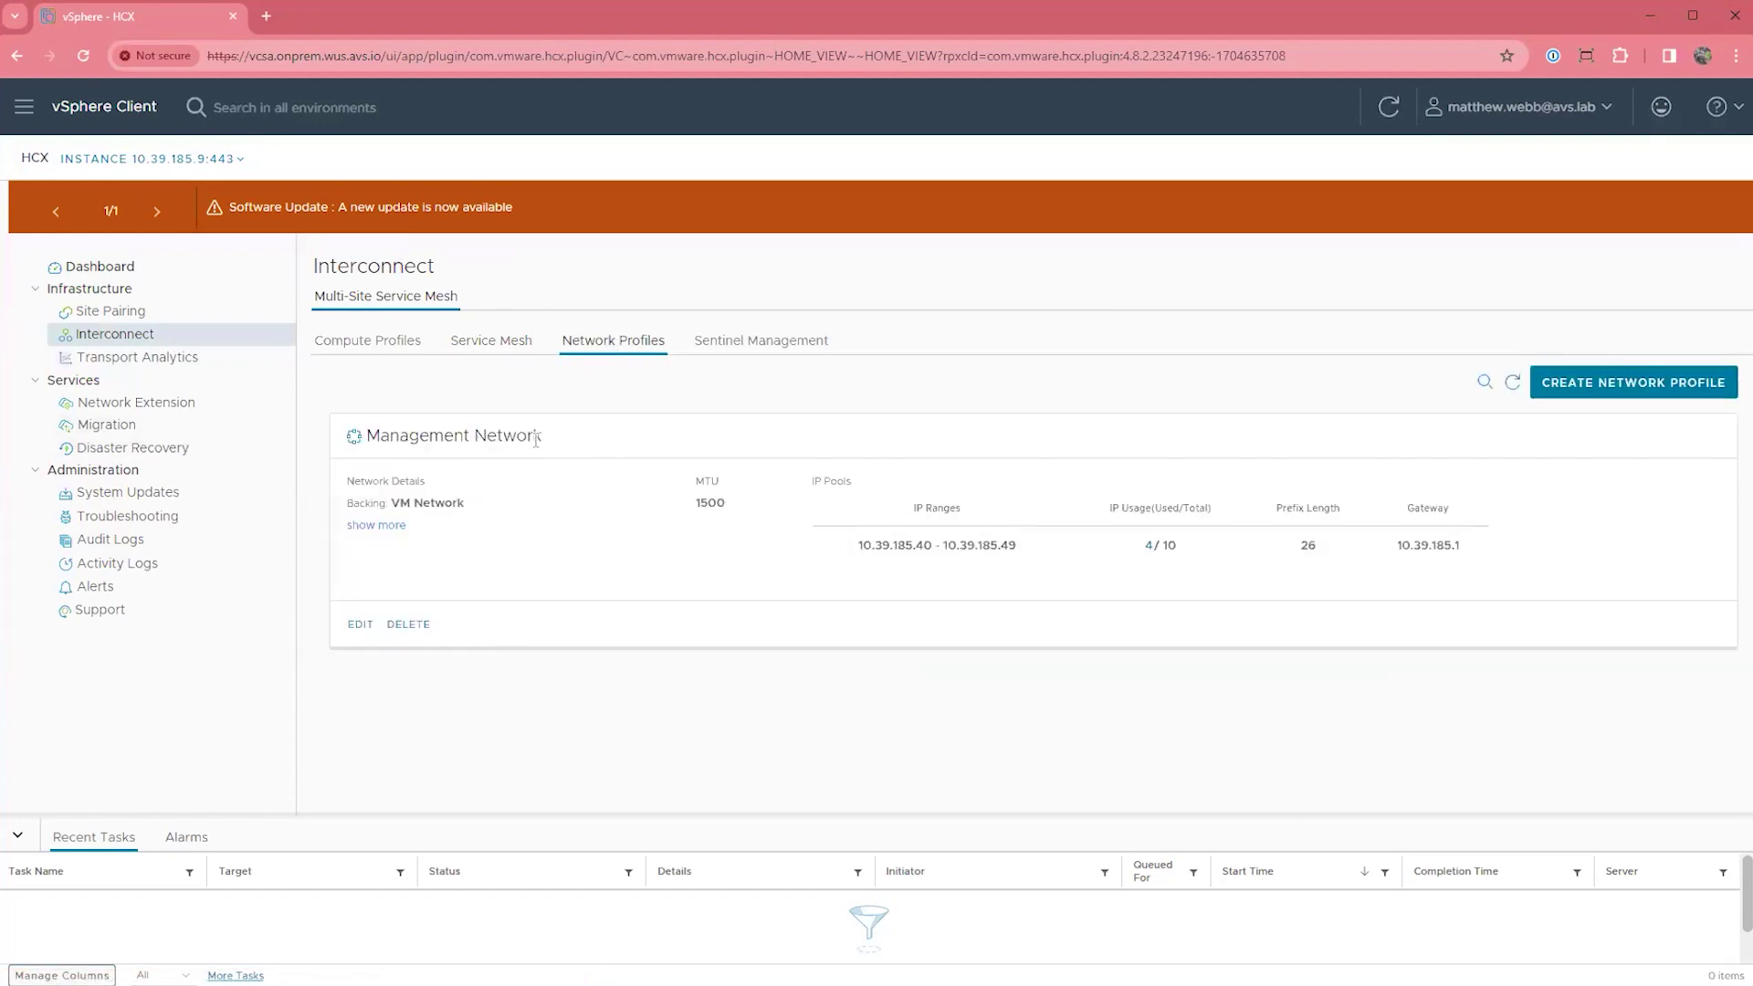
pyautogui.click(1609, 384)
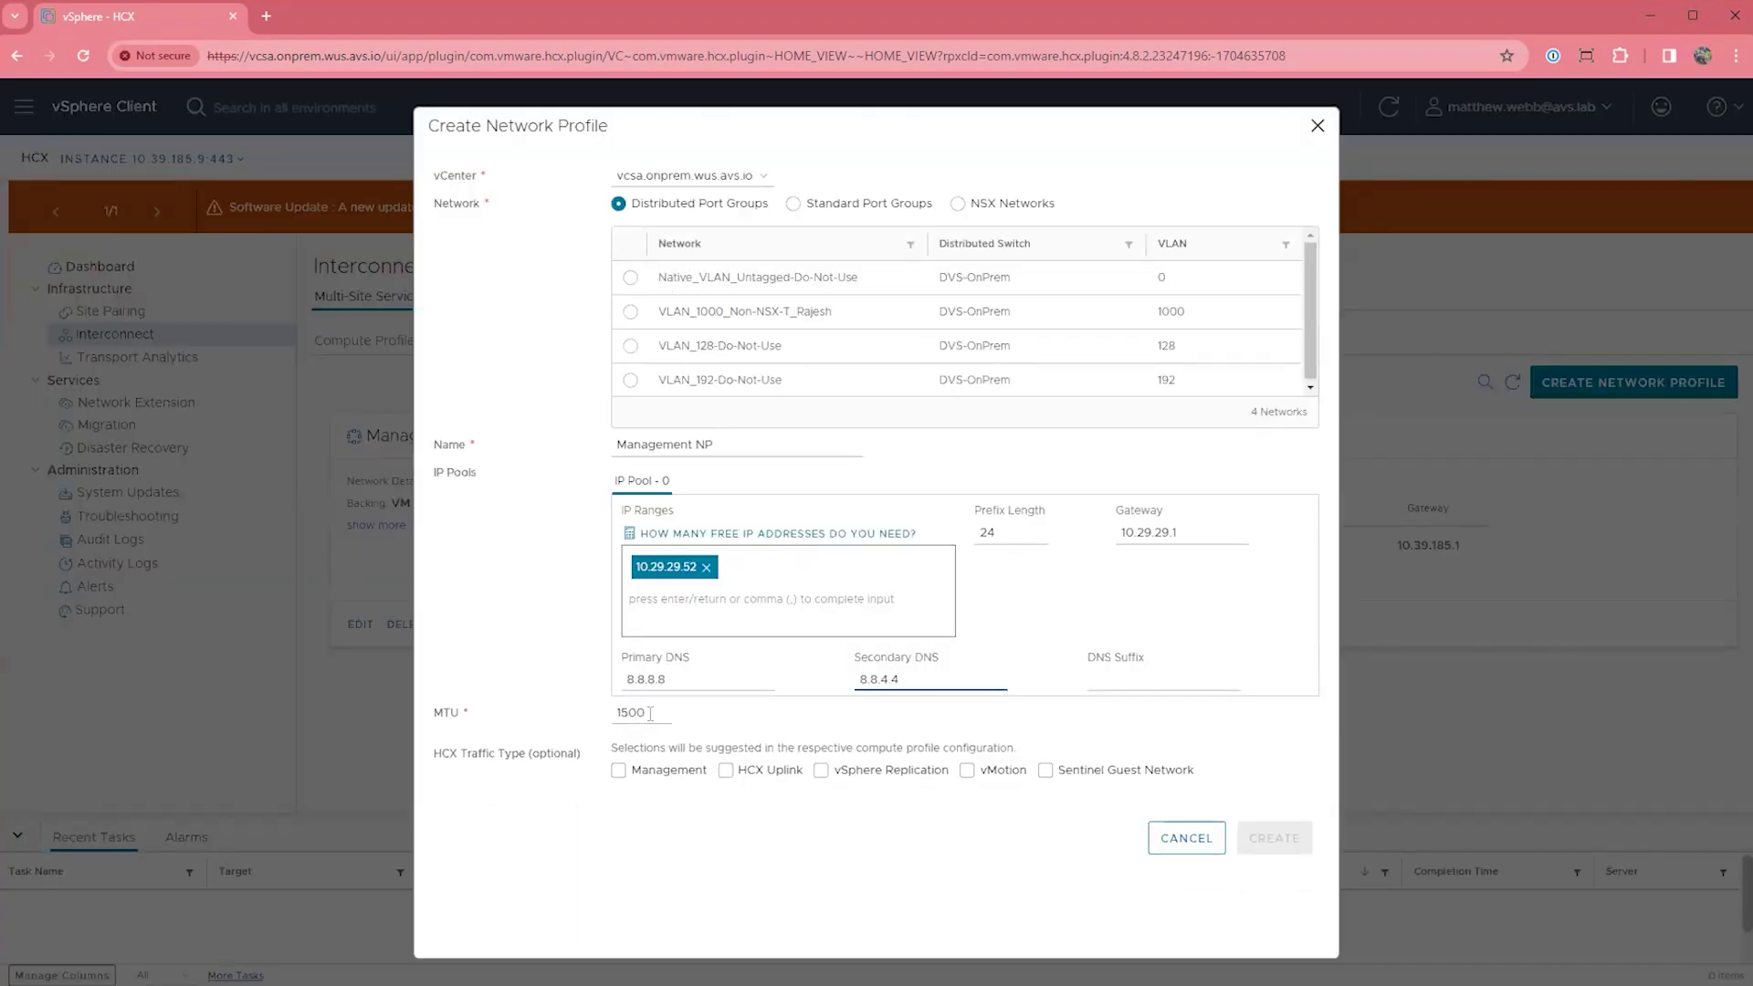
pyautogui.moveTo(646, 714); pyautogui.dragTo(596, 720)
pyautogui.write('1350')
pyautogui.click(710, 799)
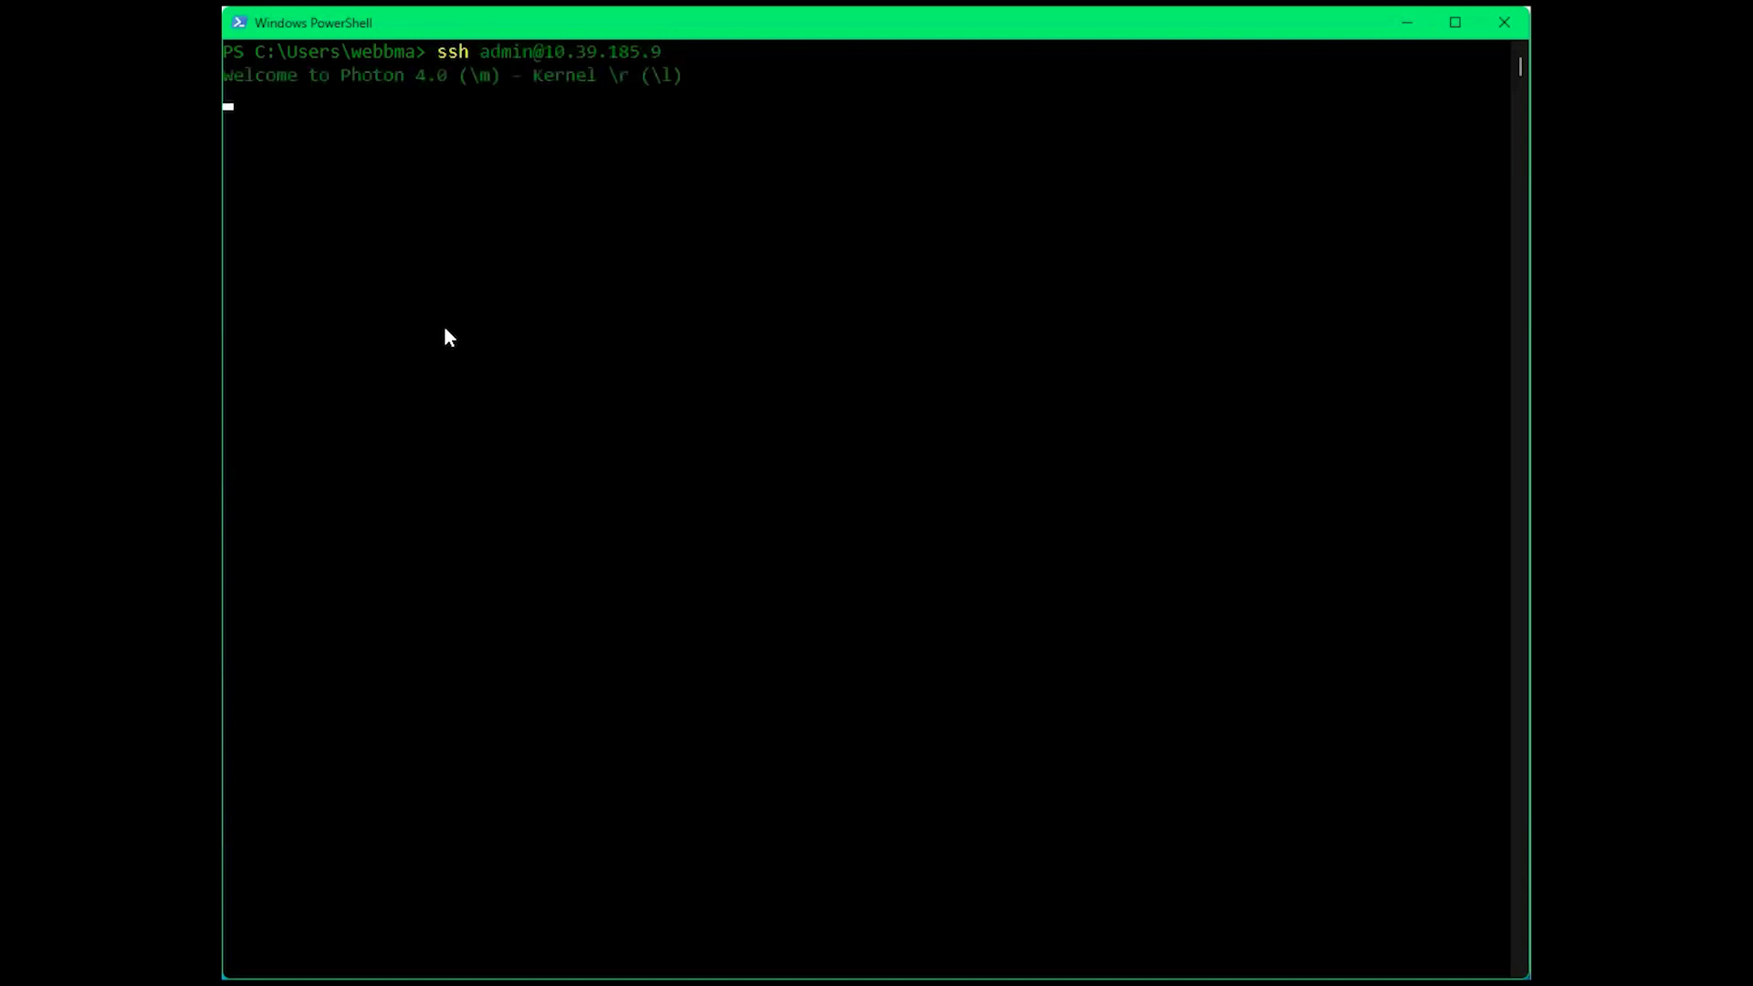
# - SSH into the HCX manager, log in, and launch the Central CLI with ccli
pyautogui.press('Return')
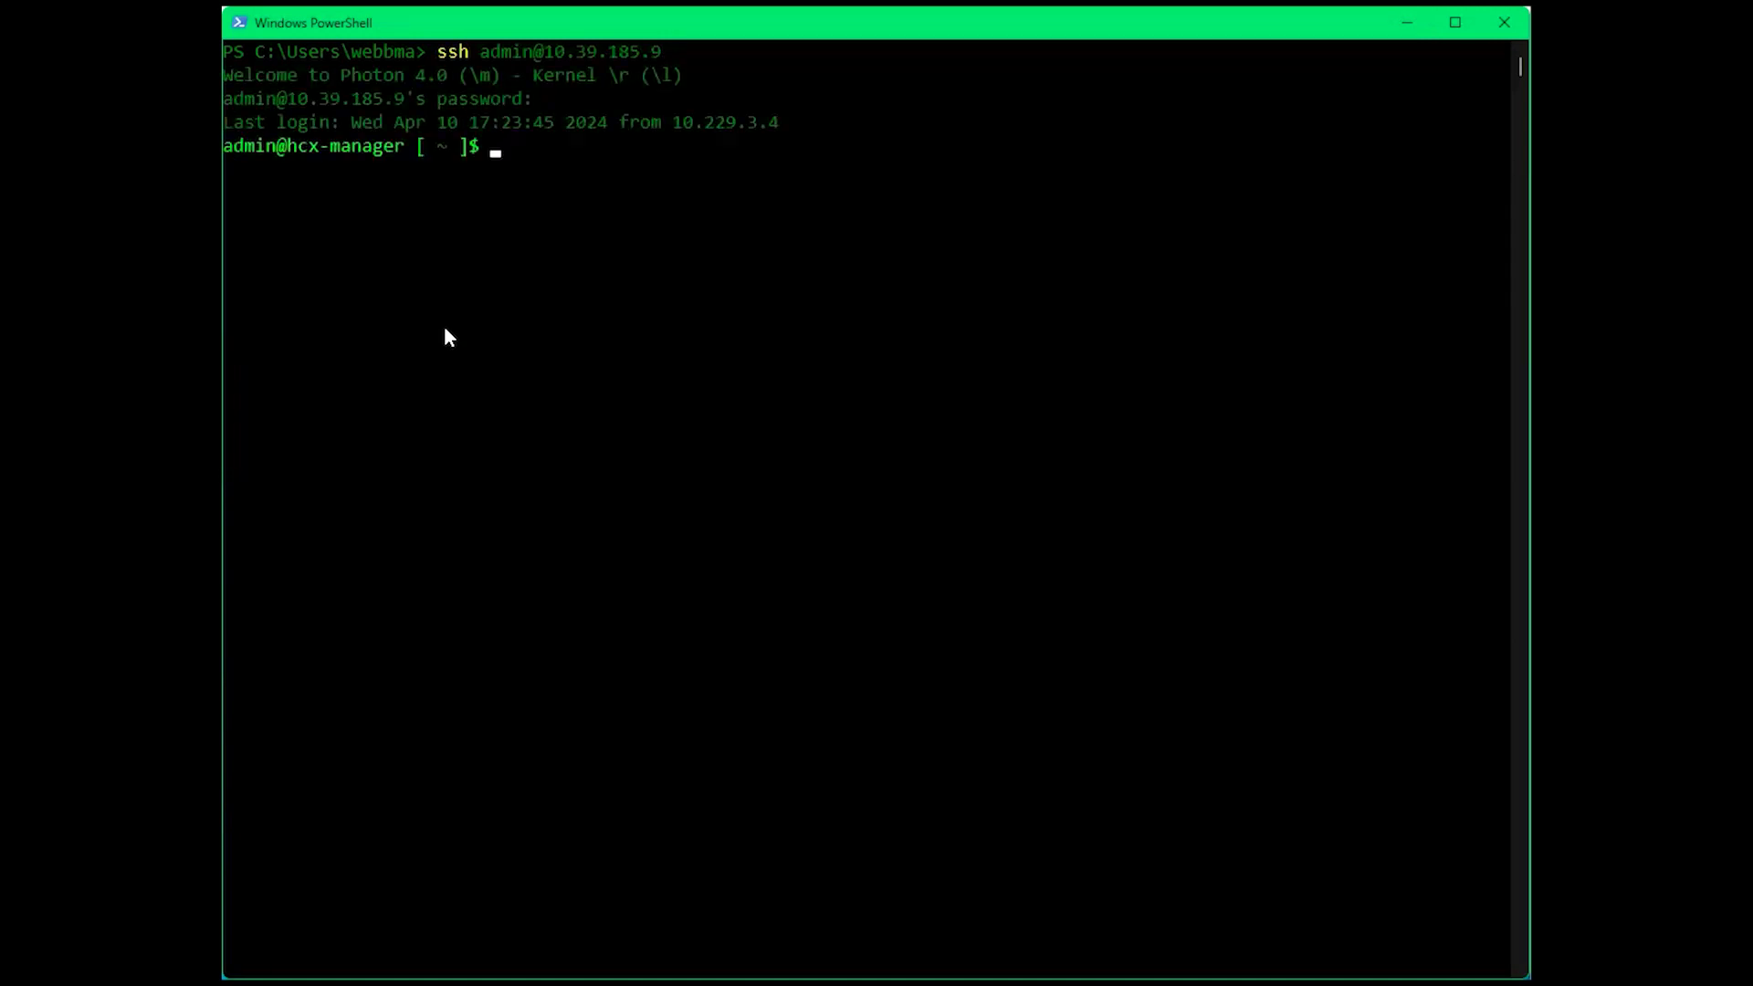
pyautogui.write('ccli')
pyautogui.press('Return')
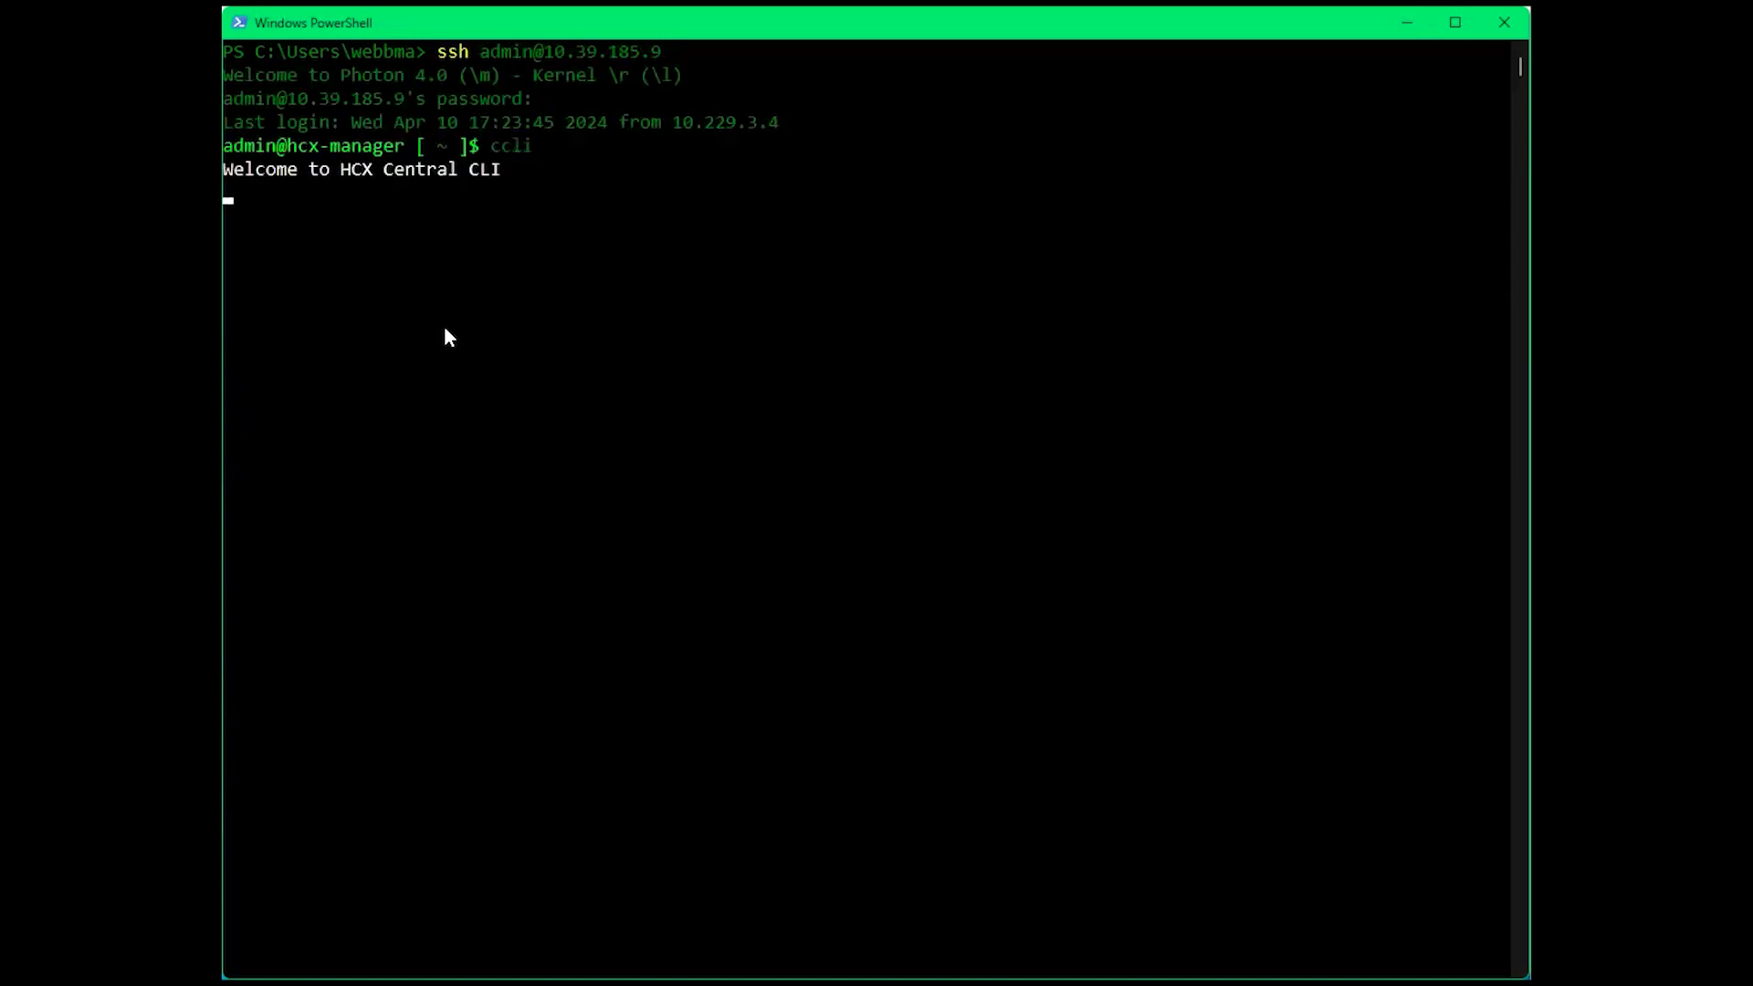
pyautogui.write('list')
# - List the nodes, select node 0 (AVS-ServiceMesh-WUS-IX-I1) and run pmtu, showing 1500 both ways to 10.29.3.11
pyautogui.press('Return')
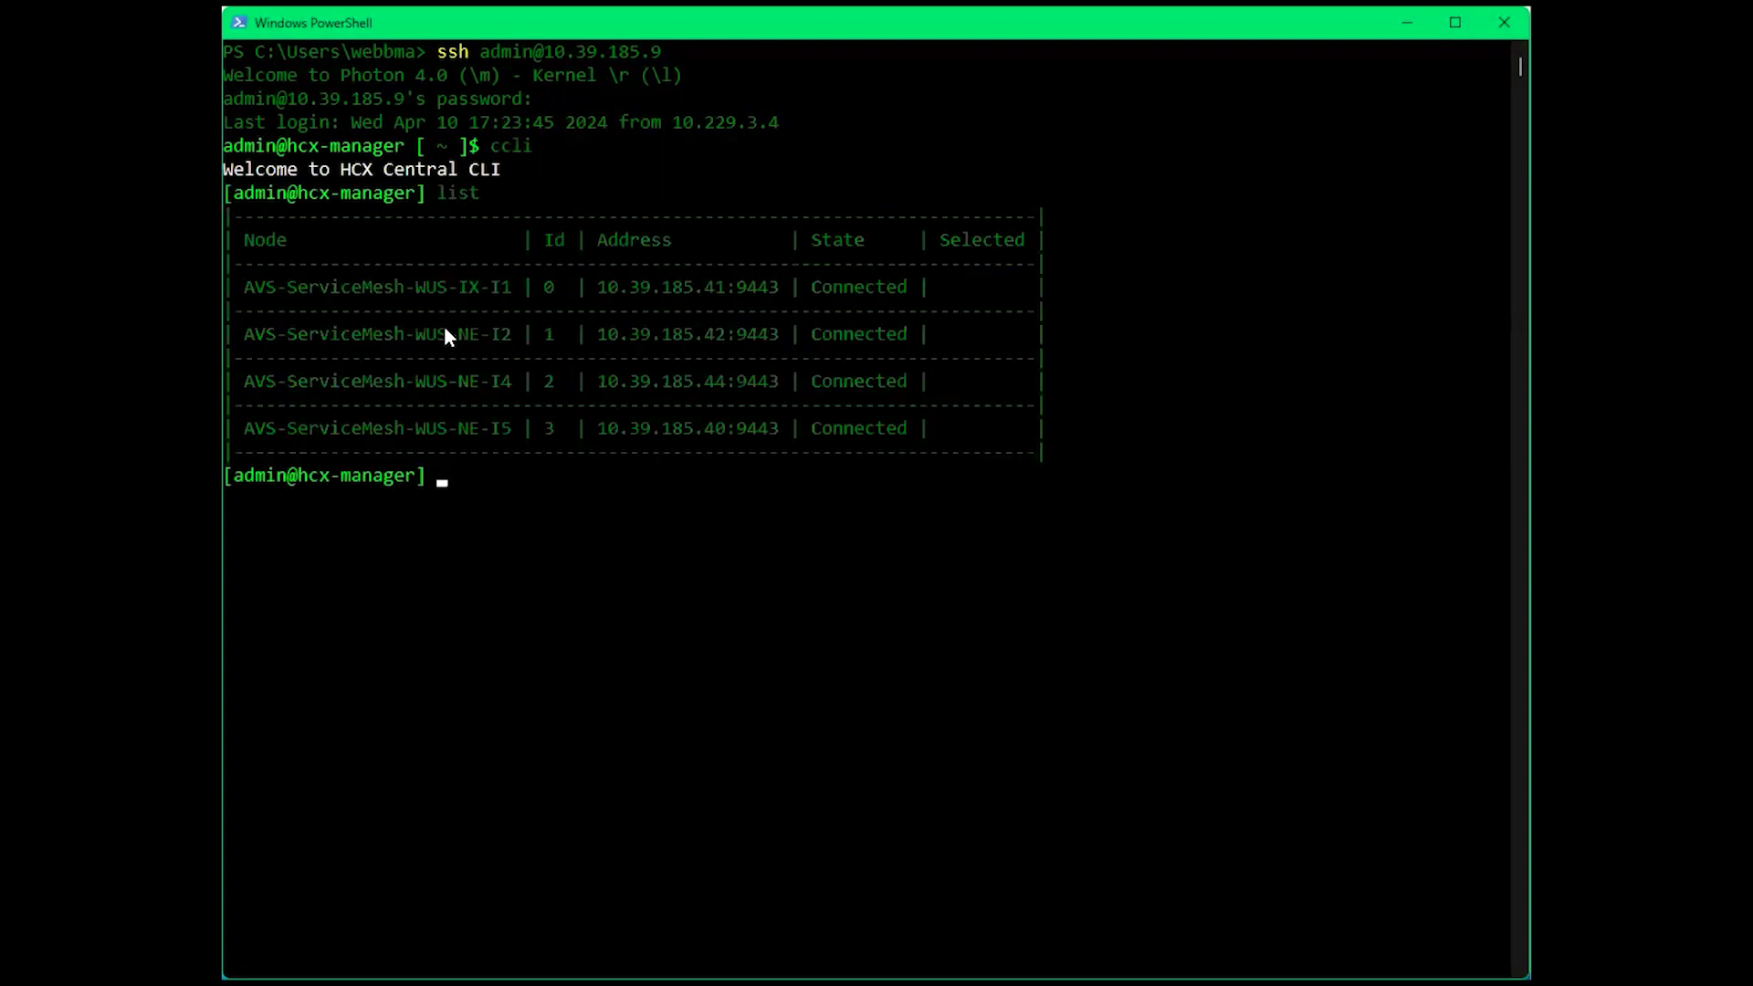
pyautogui.write('go 0')
pyautogui.press('Return')
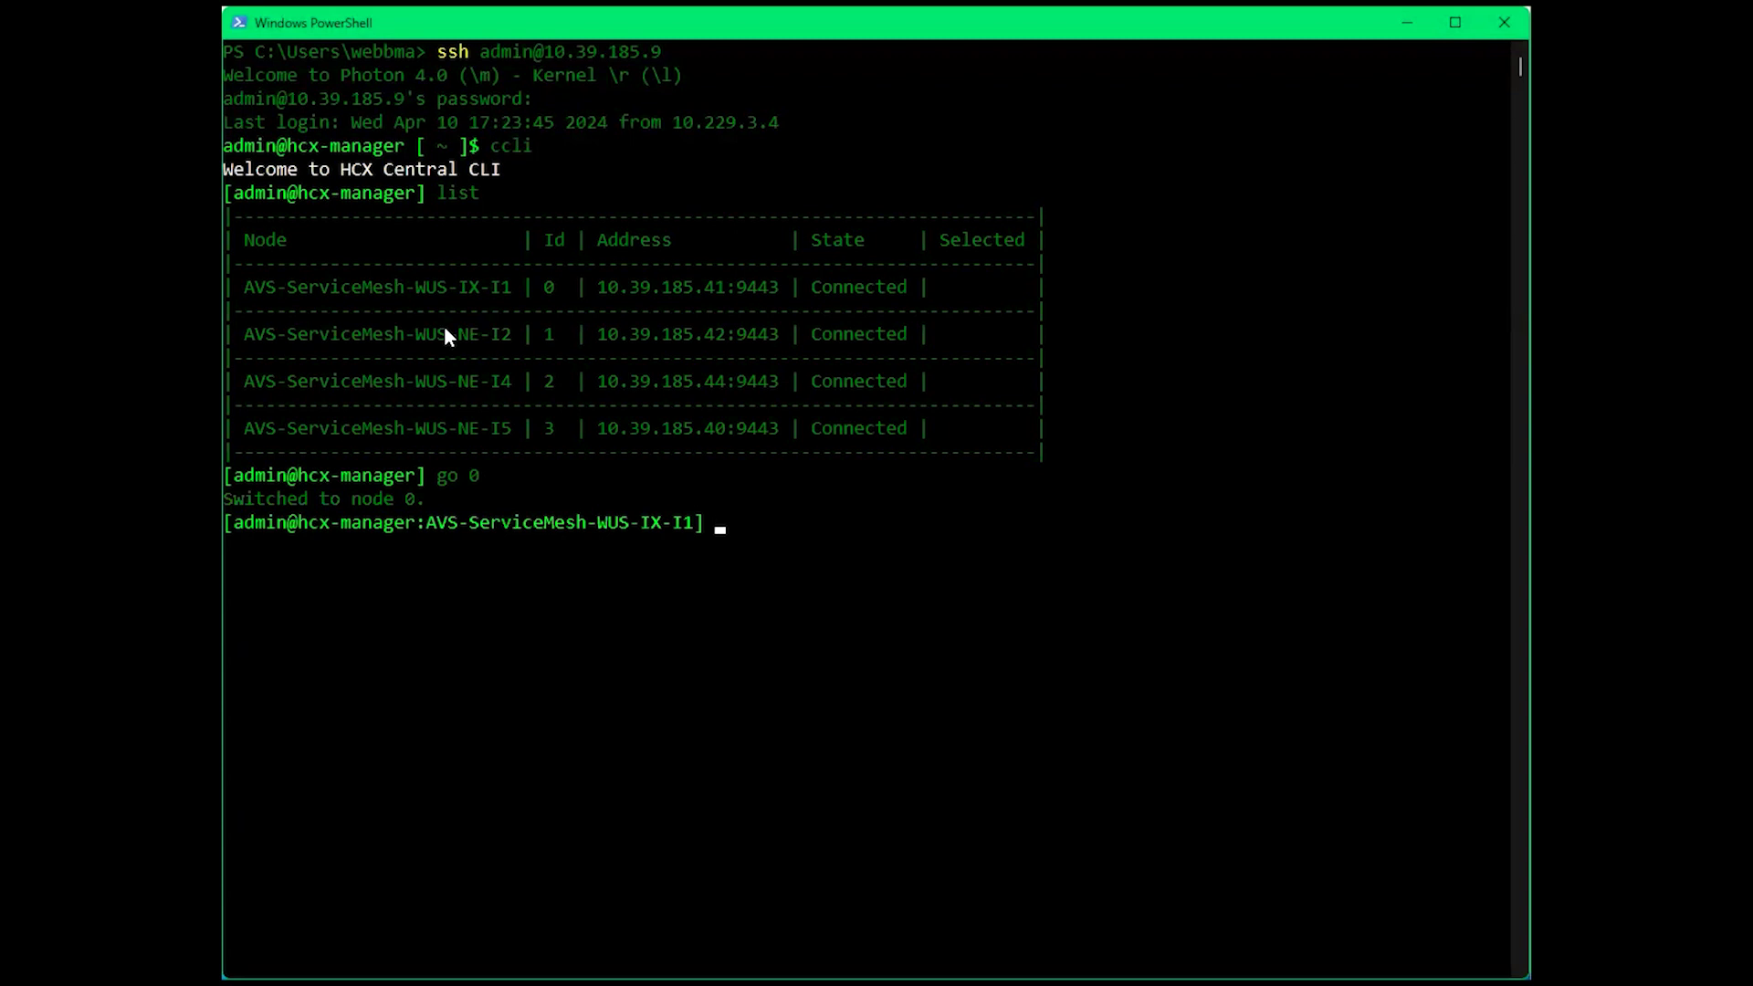
pyautogui.write('pmtu')
pyautogui.press('Return')
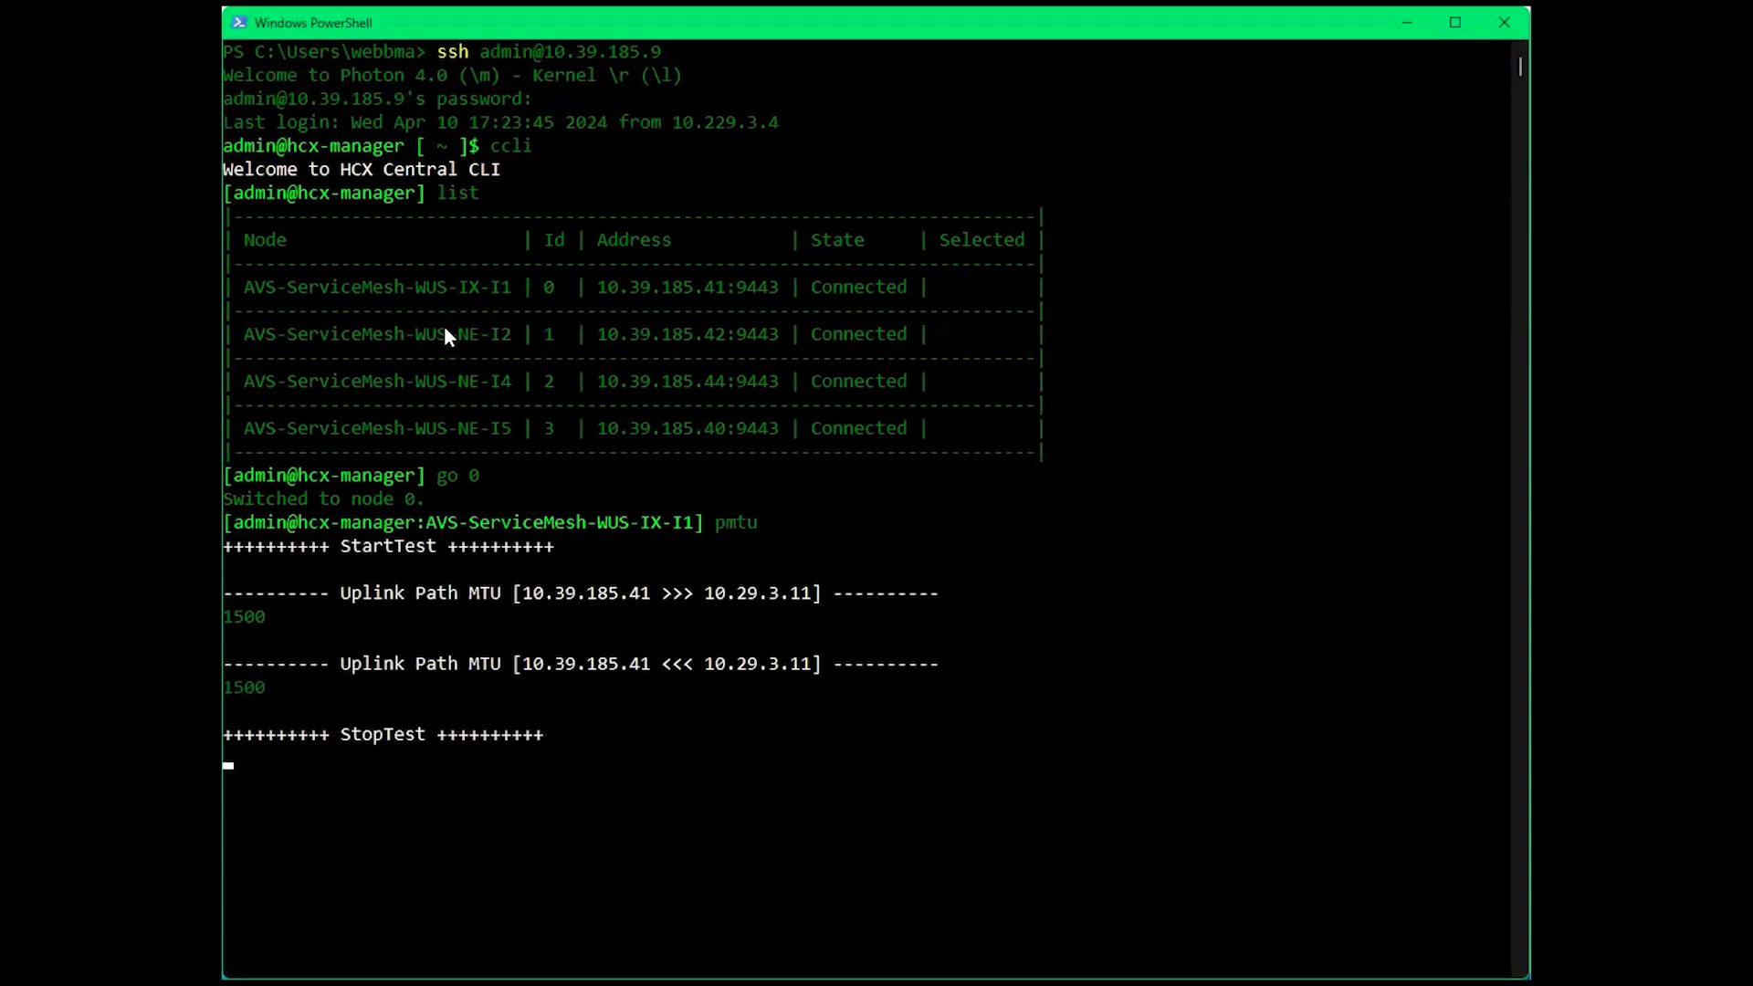